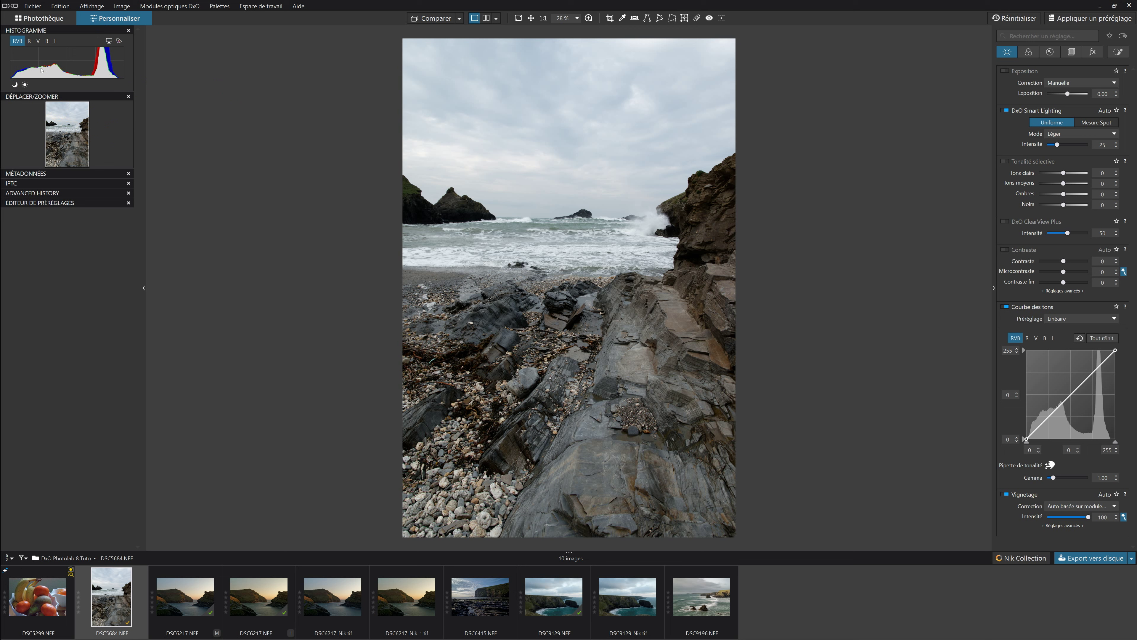
Examine the histogram's red, green and blue channels one by one.
click(29, 69)
click(109, 43)
click(121, 76)
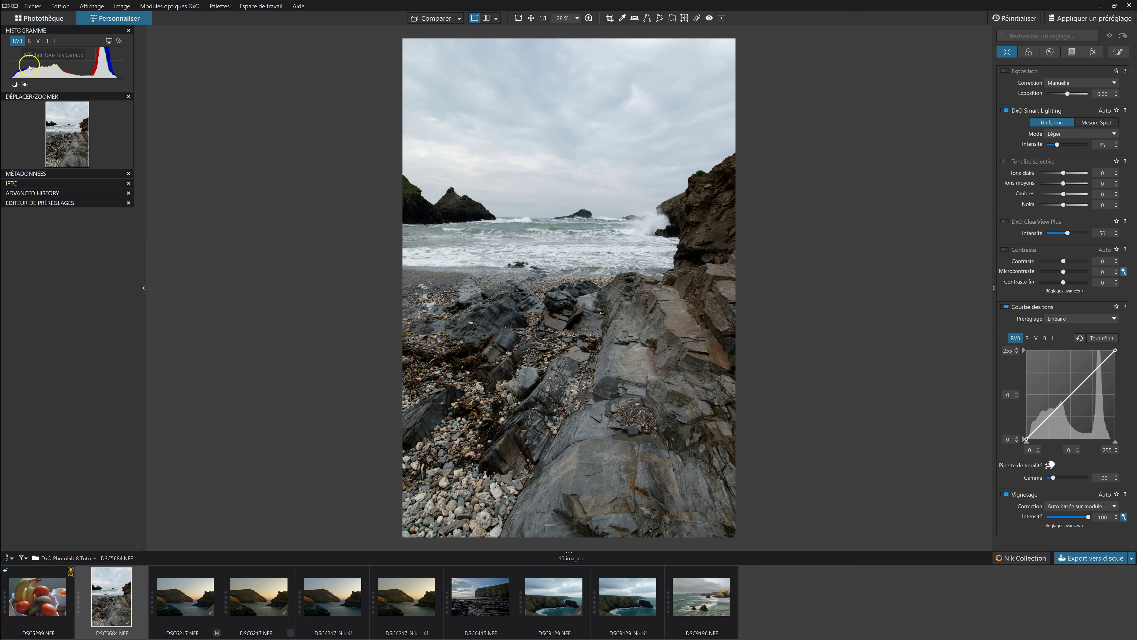
click(29, 42)
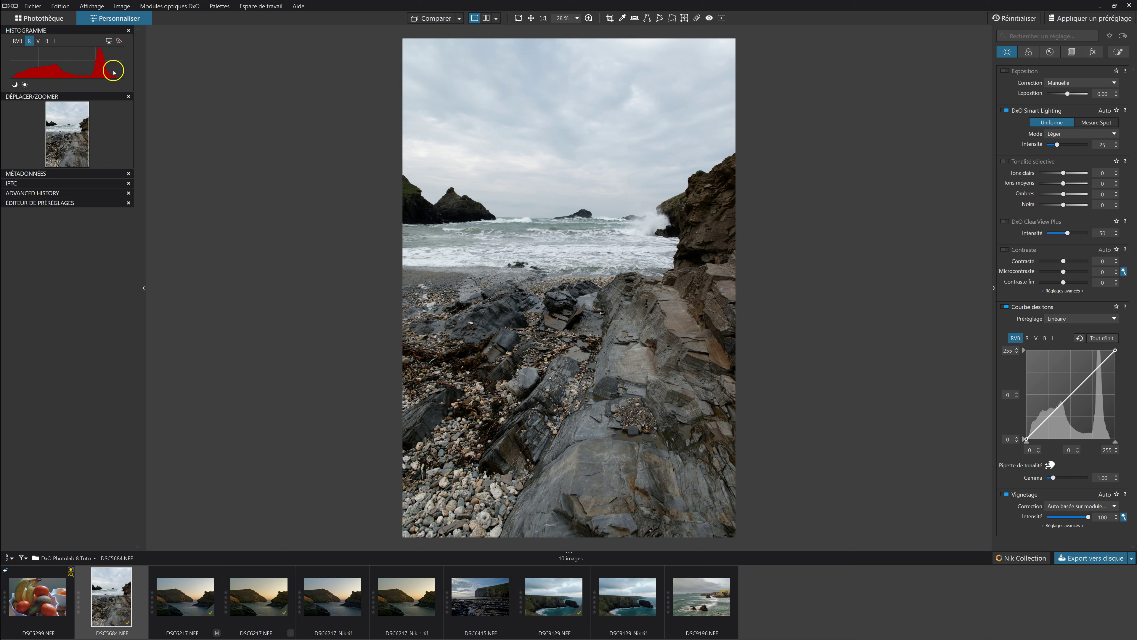
click(39, 42)
click(29, 41)
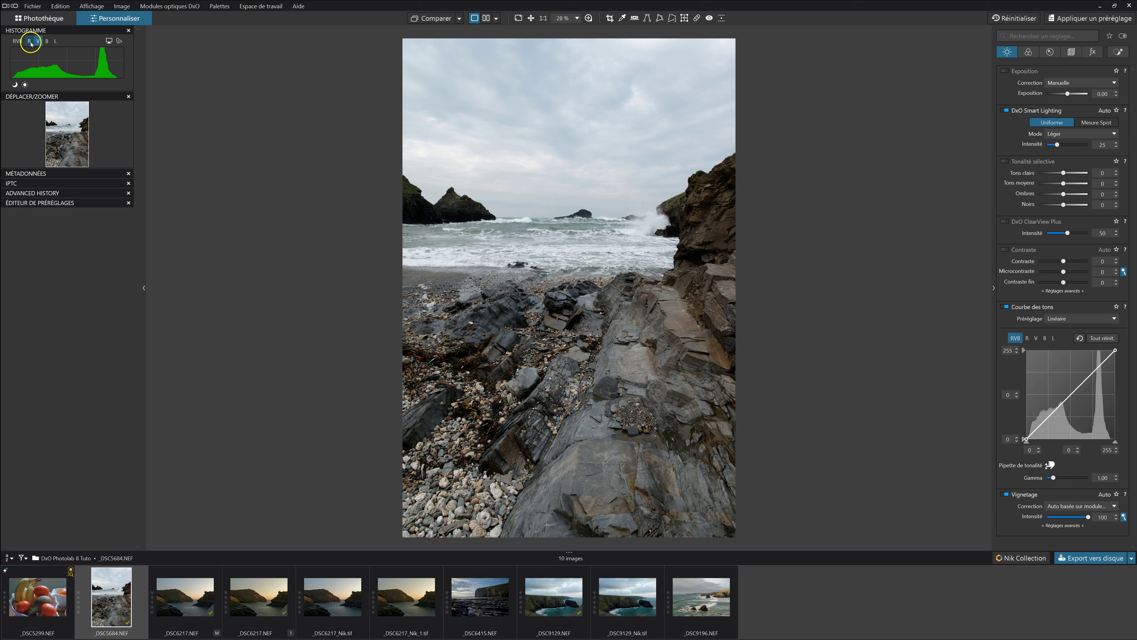
click(43, 44)
click(30, 41)
click(38, 41)
click(48, 44)
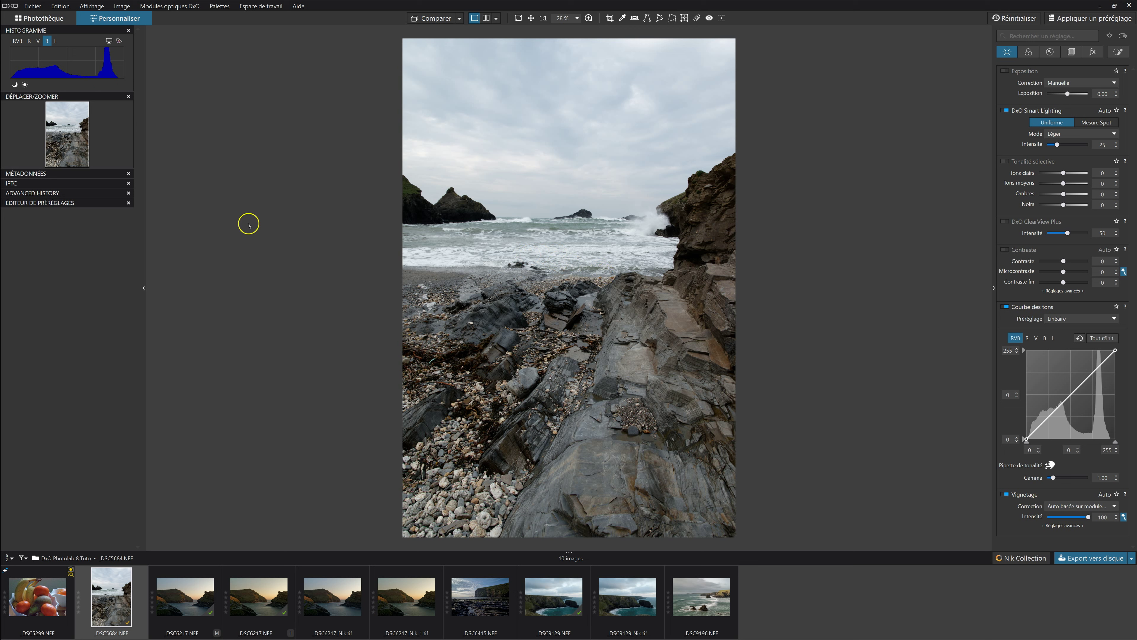
Compare the green, red and blue histograms again and return to the combined RVB display.
click(38, 41)
click(29, 41)
click(46, 41)
click(437, 338)
click(396, 332)
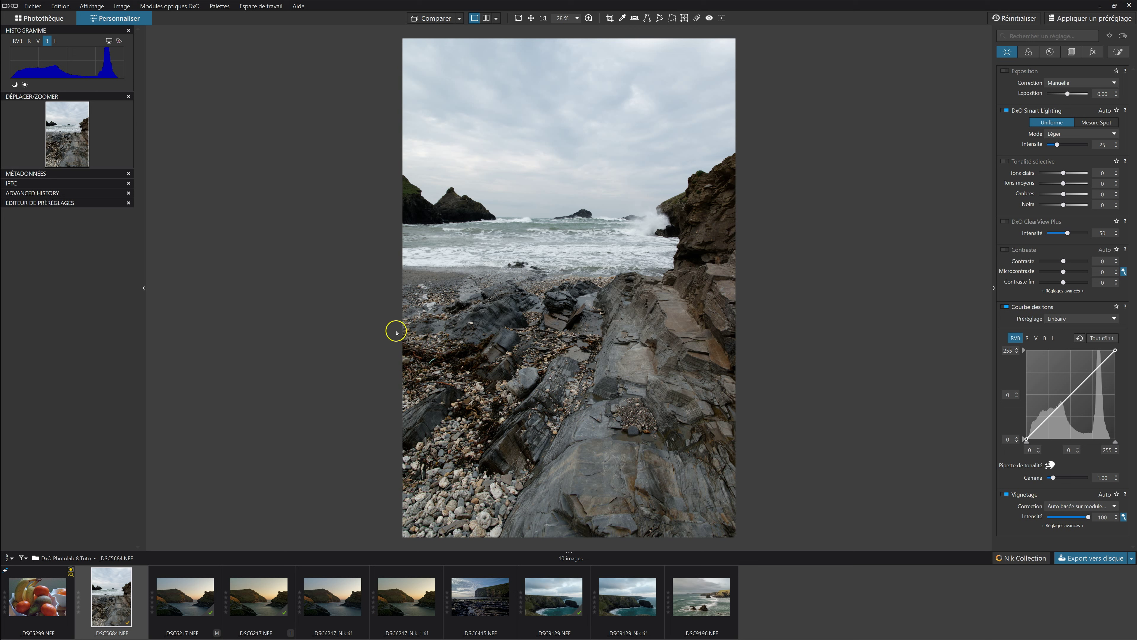
click(18, 40)
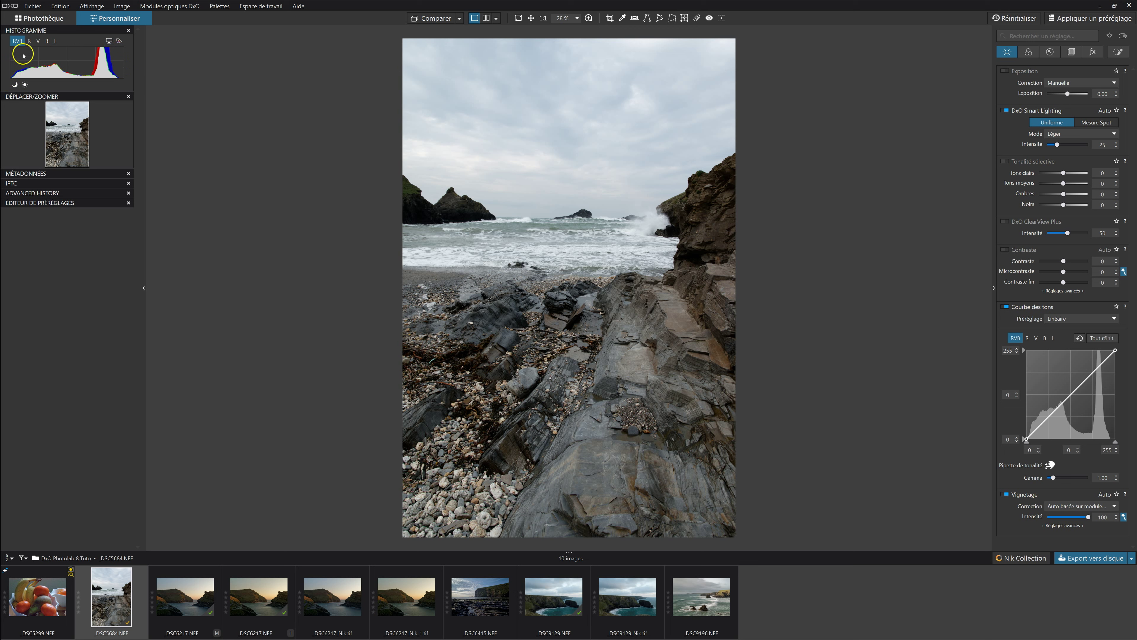
Review the single-colour histograms and the luminance histogram, and restore the combined RVB display.
click(30, 41)
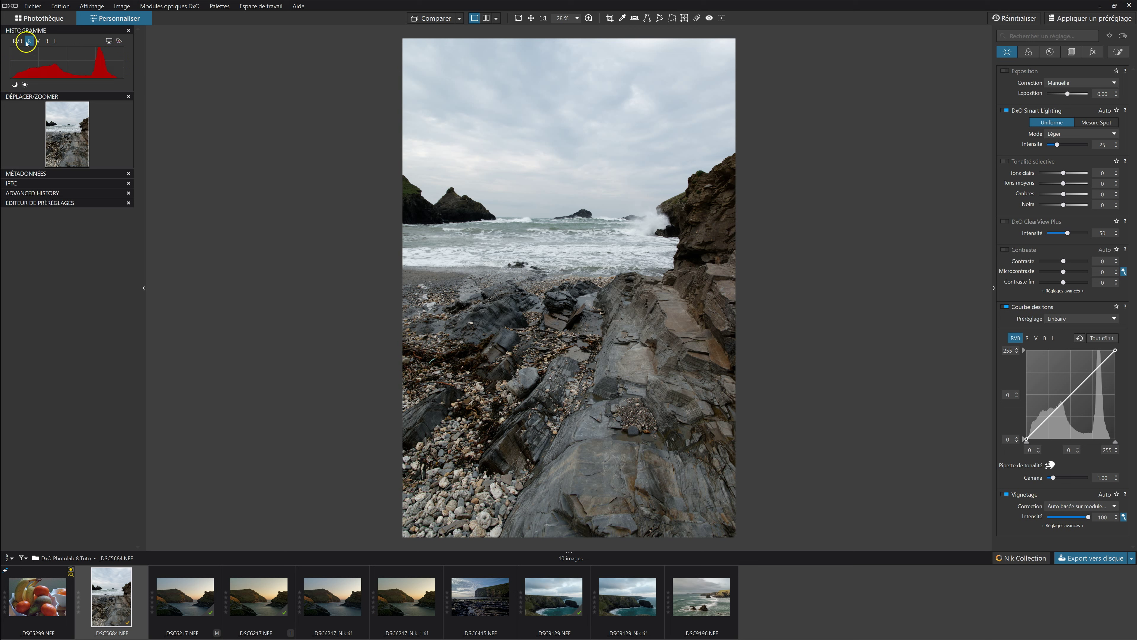
click(38, 41)
click(47, 41)
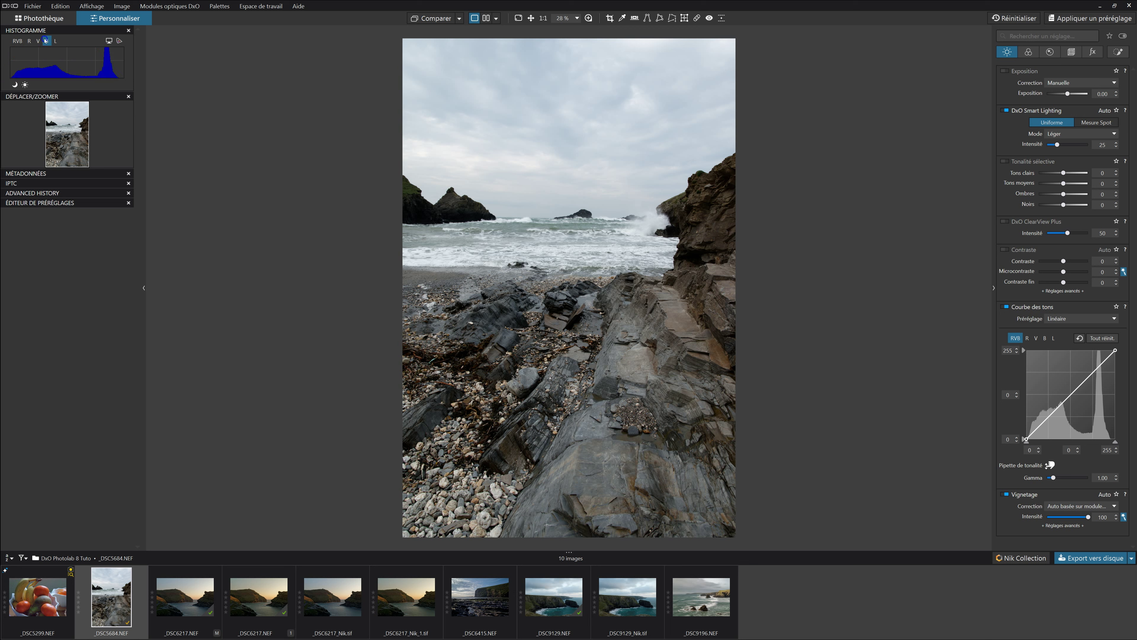
click(29, 41)
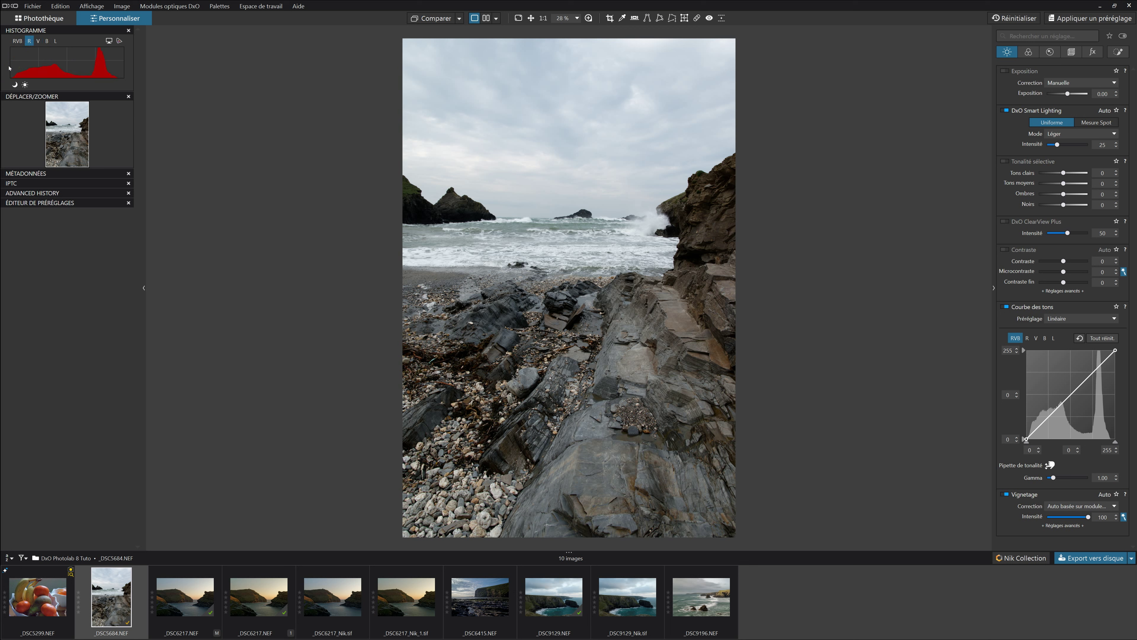
click(37, 43)
click(47, 41)
click(29, 41)
click(56, 43)
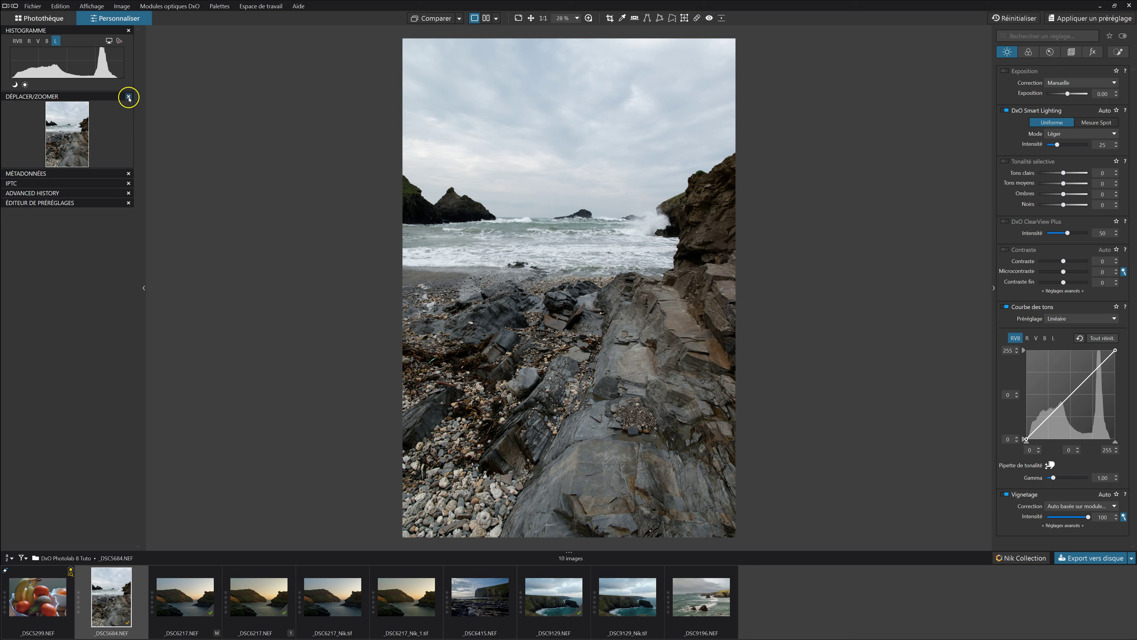
click(16, 41)
click(212, 220)
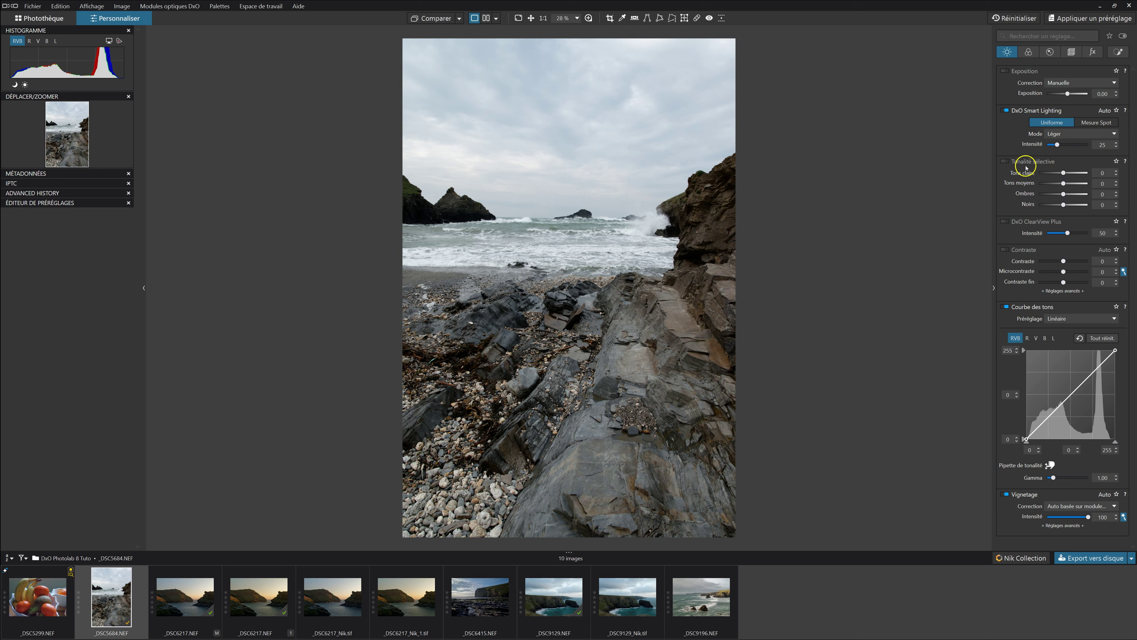
Enable Tonalité sélective and lower Tons clairs gradually to about -45.
click(1005, 161)
click(1064, 173)
scroll(1063, 173, down, 3)
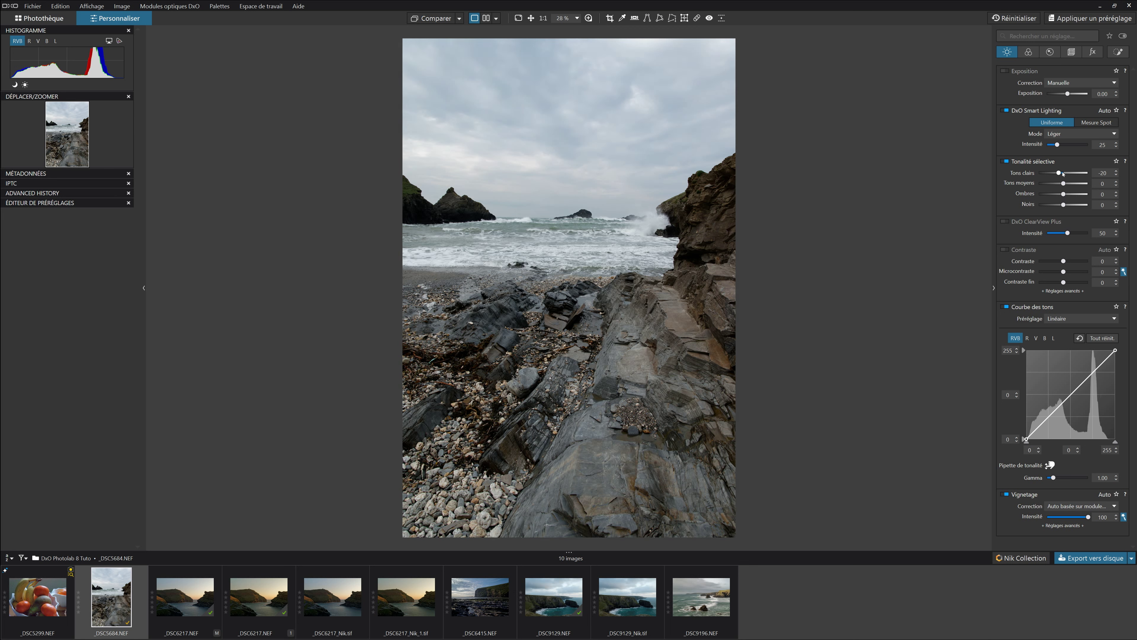
scroll(1063, 173, down, 1)
scroll(1063, 173, down, 1)
scroll(1063, 174, down, 1)
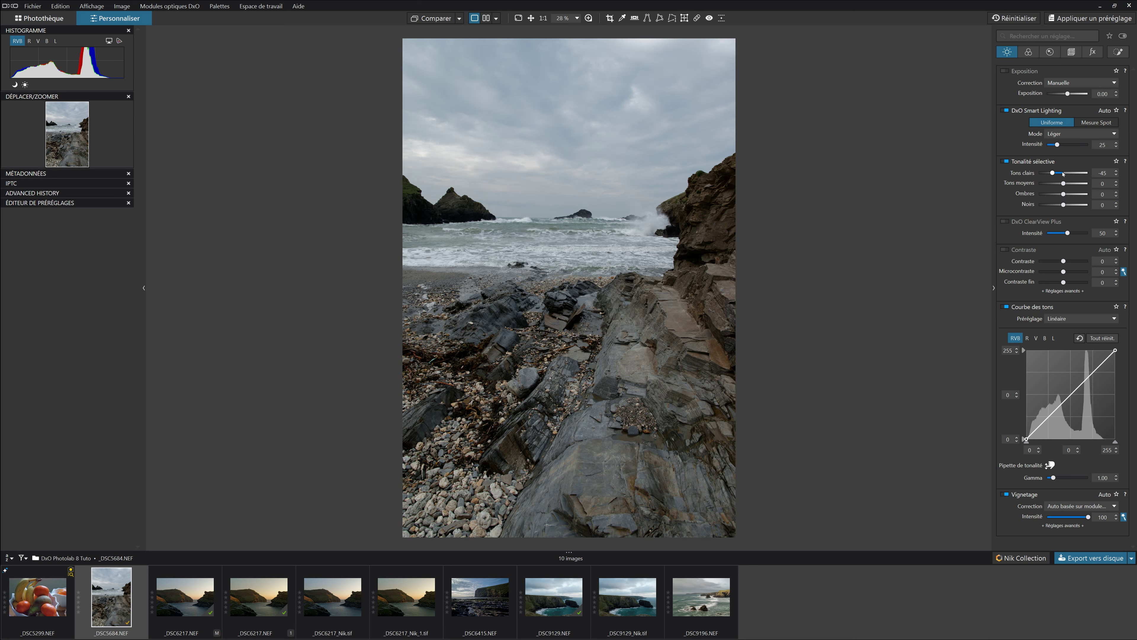
scroll(1064, 173, down, 1)
Vary Tons clairs back up through about -20 and -5, and reset it to 0.
scroll(1063, 173, up, 8)
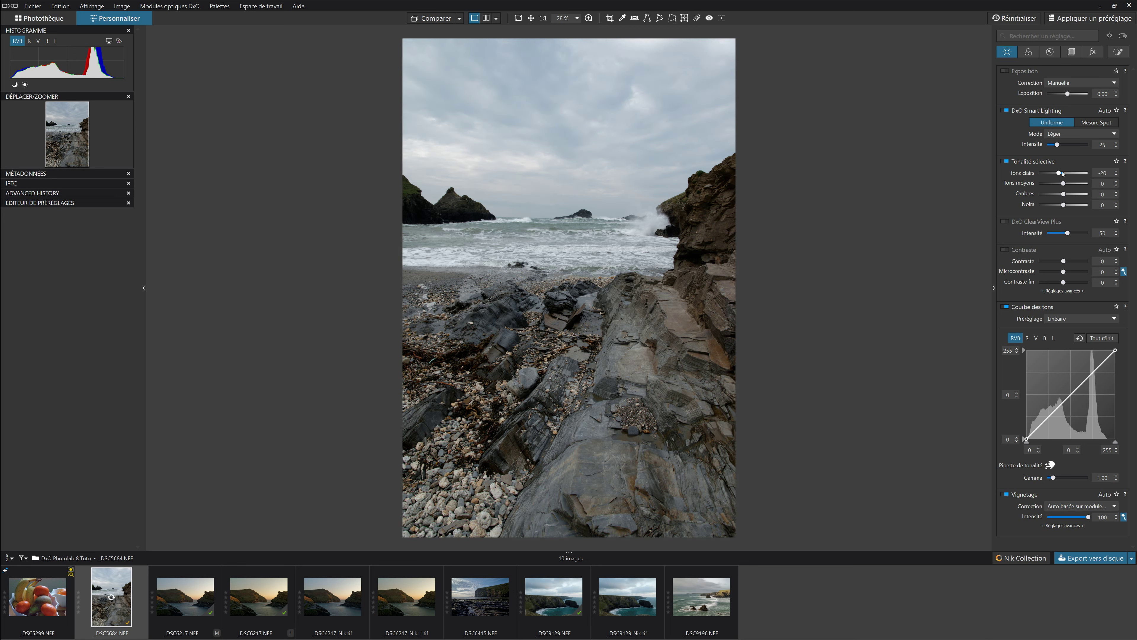
scroll(1063, 173, up, 2)
scroll(1063, 174, down, 2)
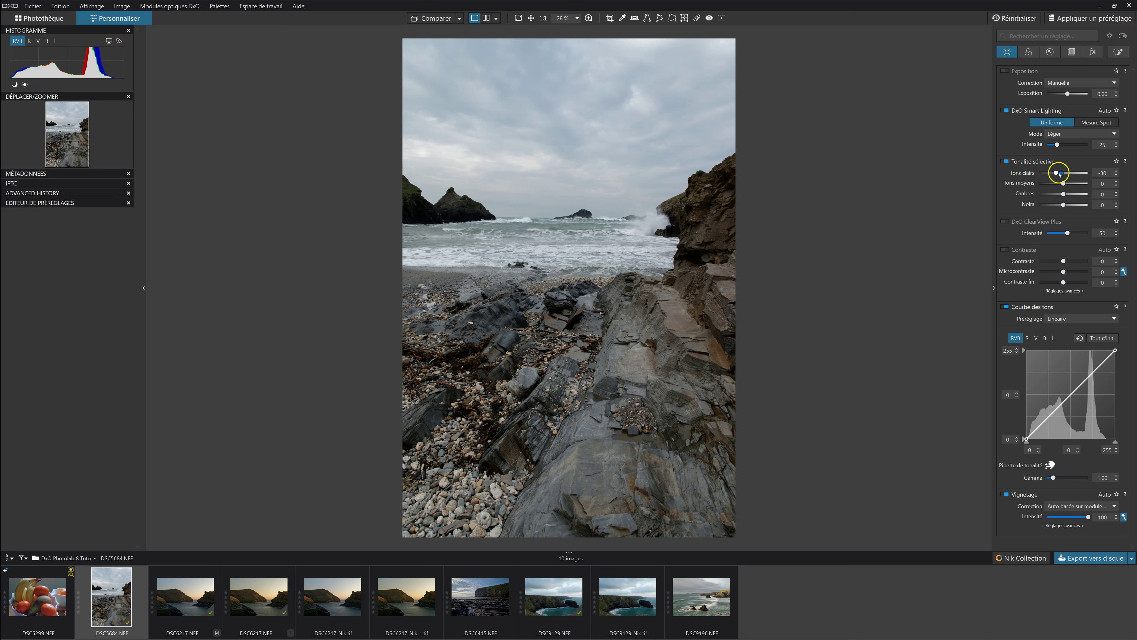
scroll(1057, 174, up, 5)
scroll(1058, 174, up, 1)
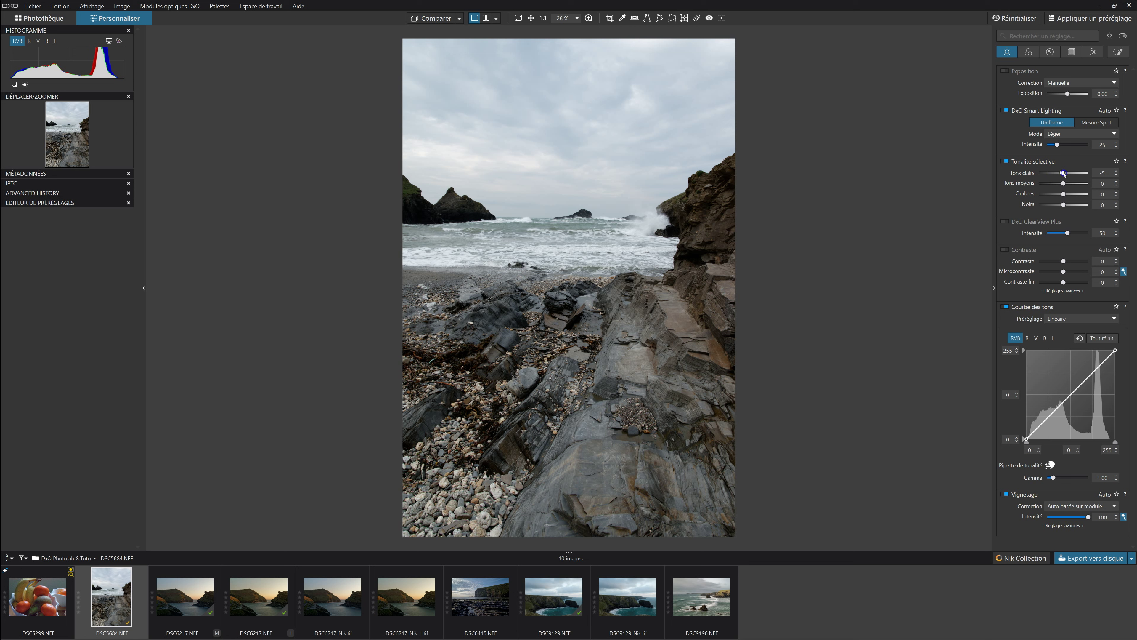
drag(1068, 165, 1064, 173)
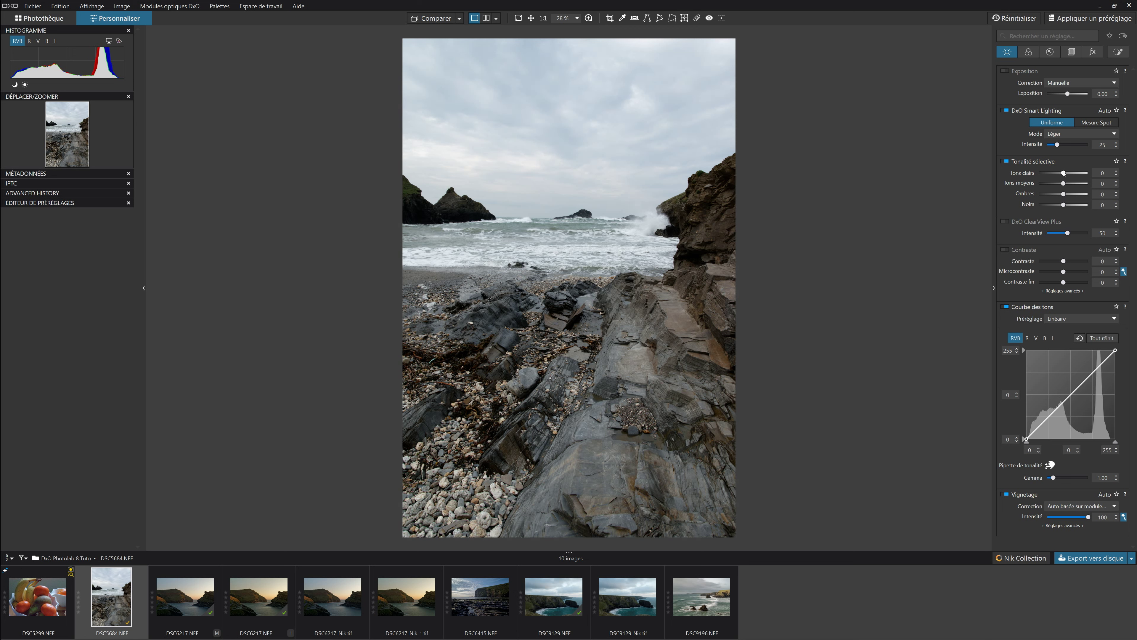
Try Tons clairs at -60 and at a strongly positive 79, and reset it to 0.
scroll(1064, 173, down, 12)
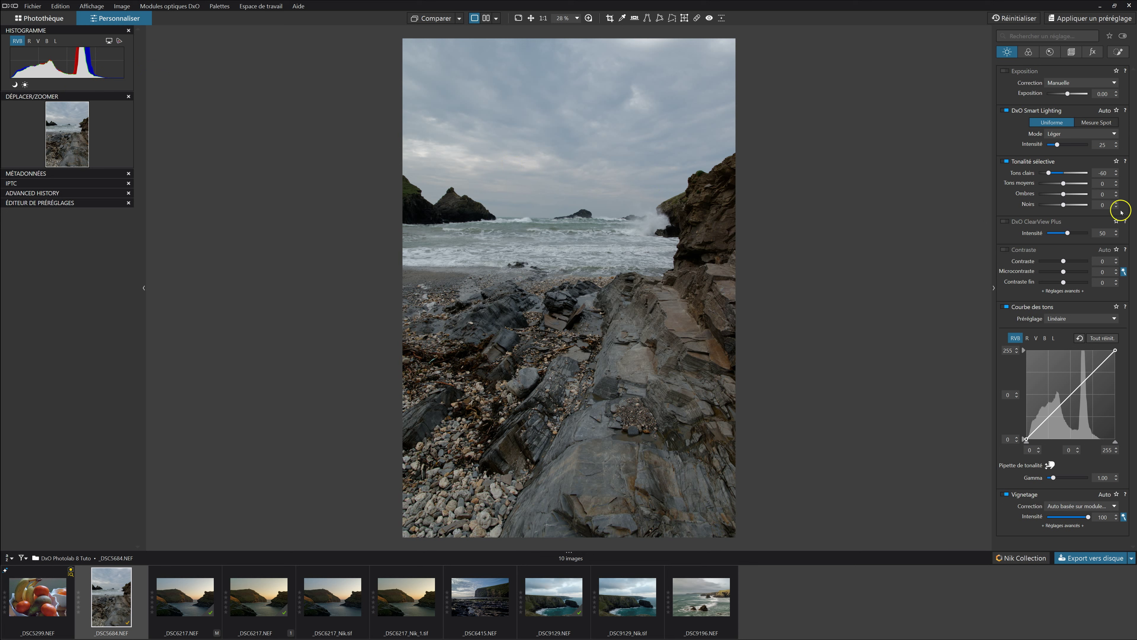
double_click(1049, 173)
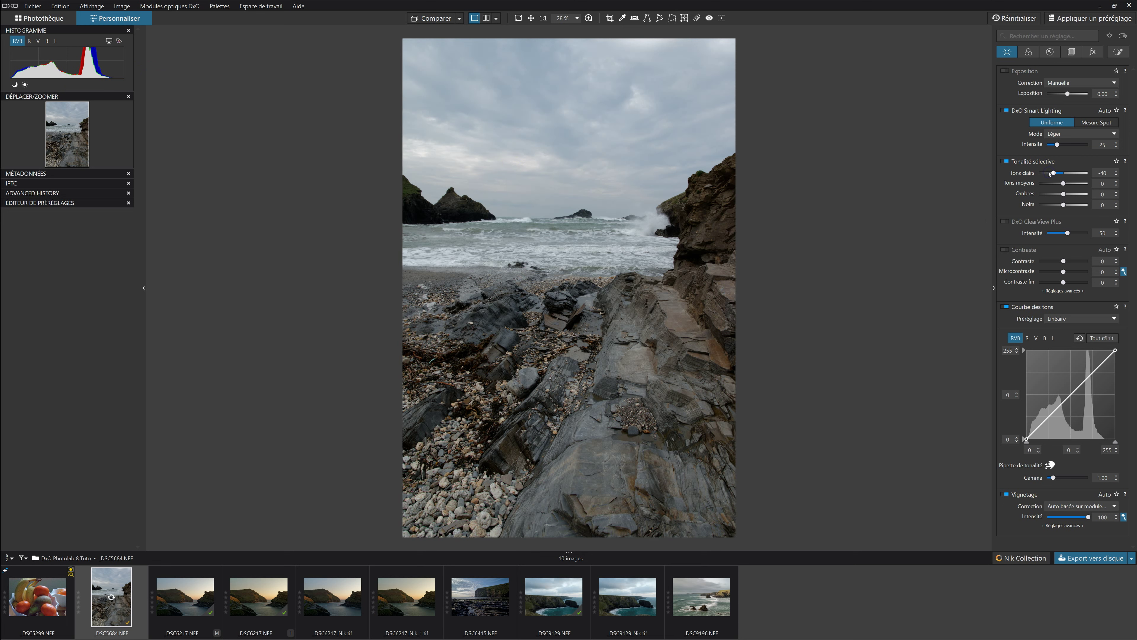
drag(1049, 174, 1070, 174)
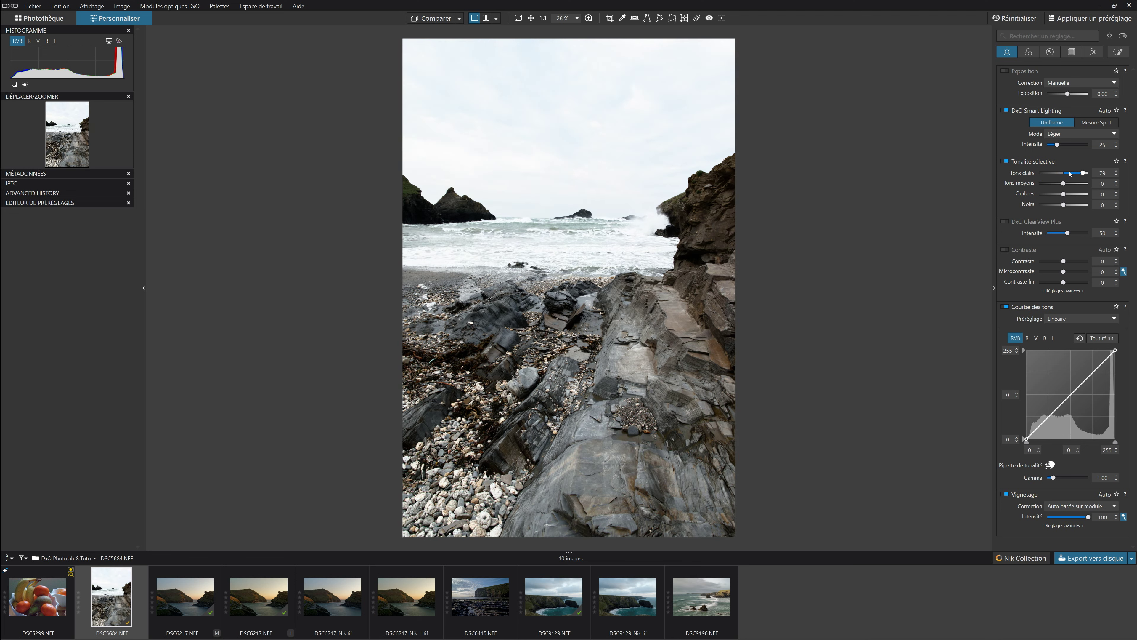
double_click(1070, 174)
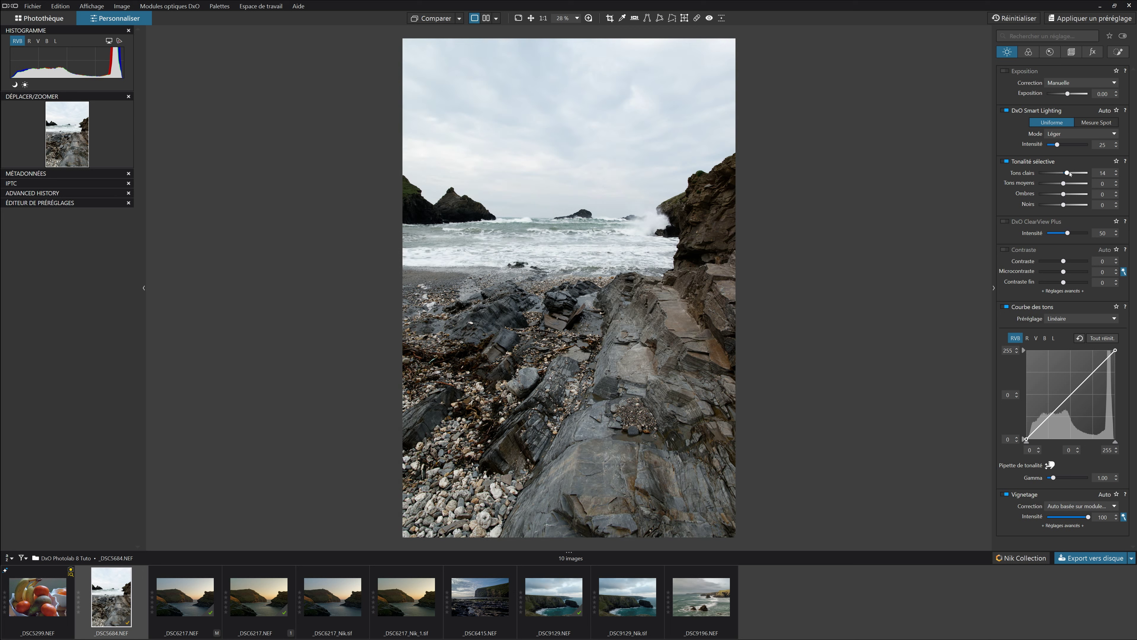
drag(1071, 174, 1067, 174)
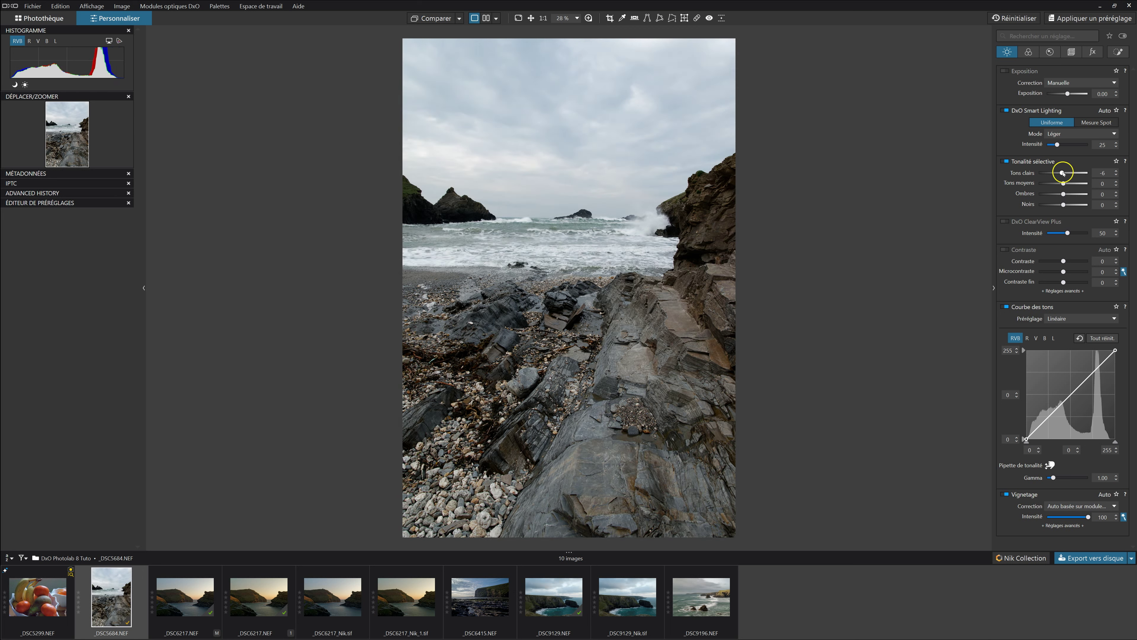
double_click(1062, 173)
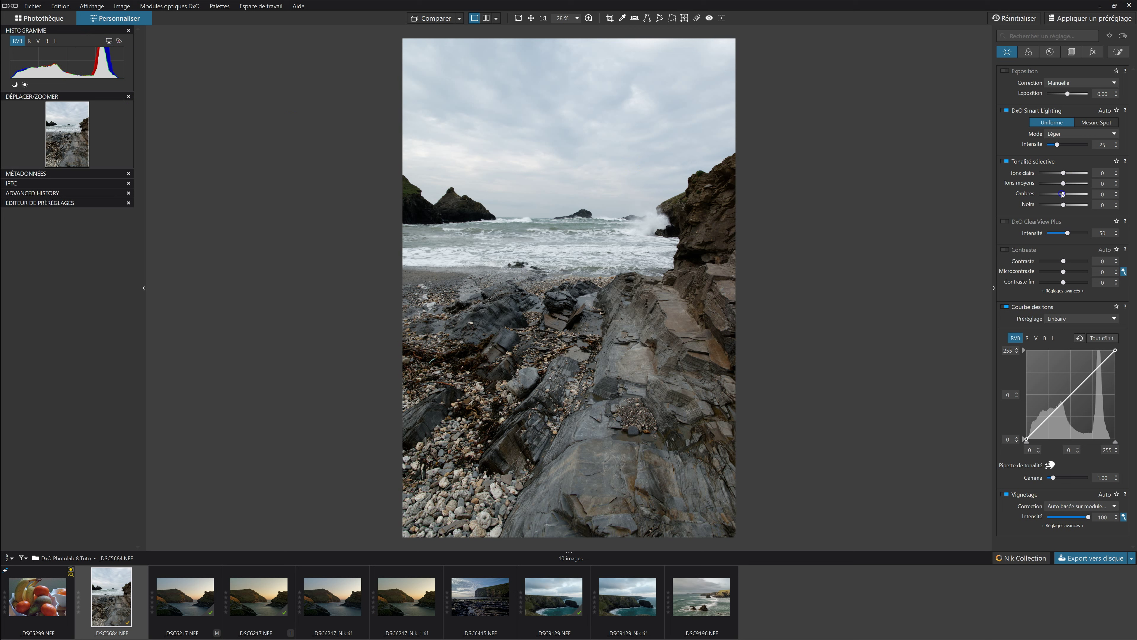
Try Ombres at 45 and at -15 and return it to 0.
drag(1063, 194, 1064, 194)
drag(1063, 195, 1064, 195)
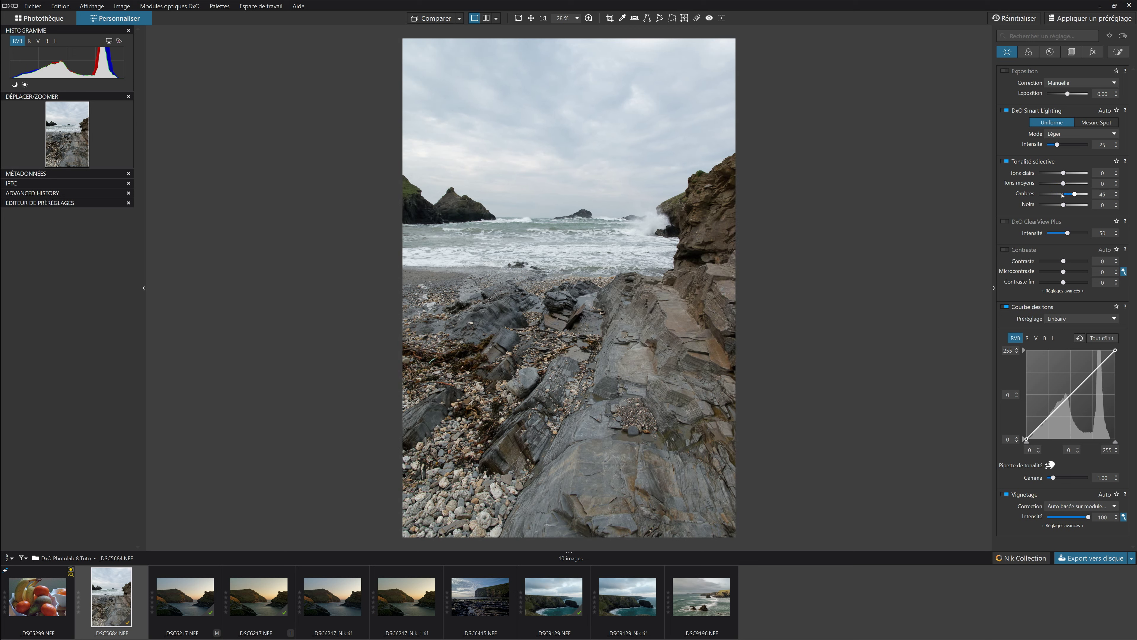
scroll(1064, 194, down, 6)
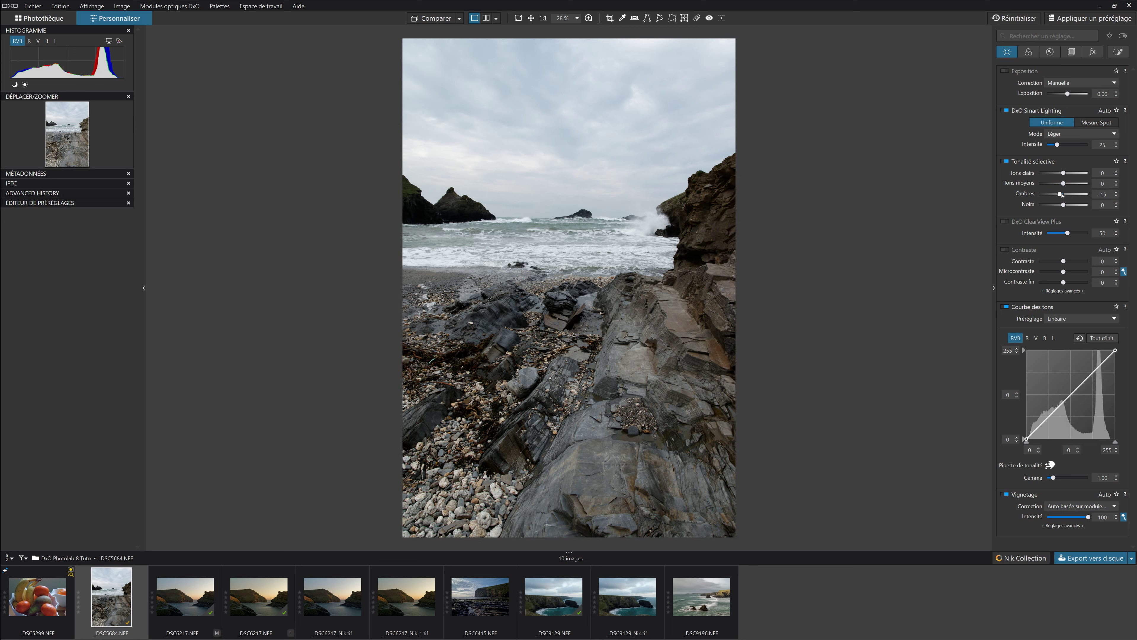
scroll(1063, 195, up, 9)
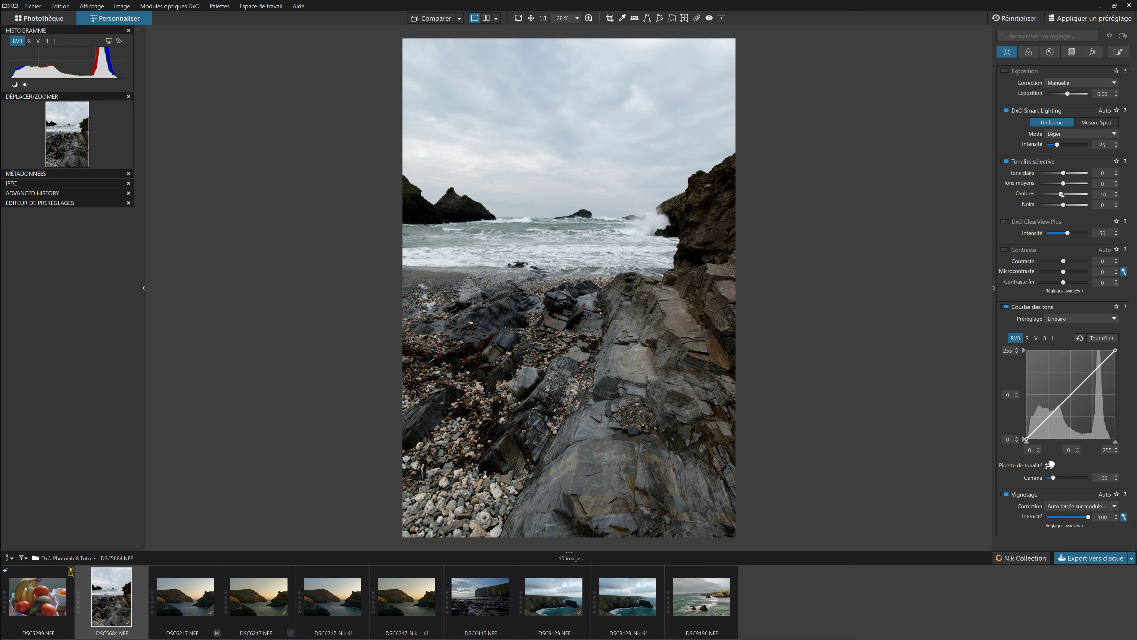
scroll(1063, 195, down, 3)
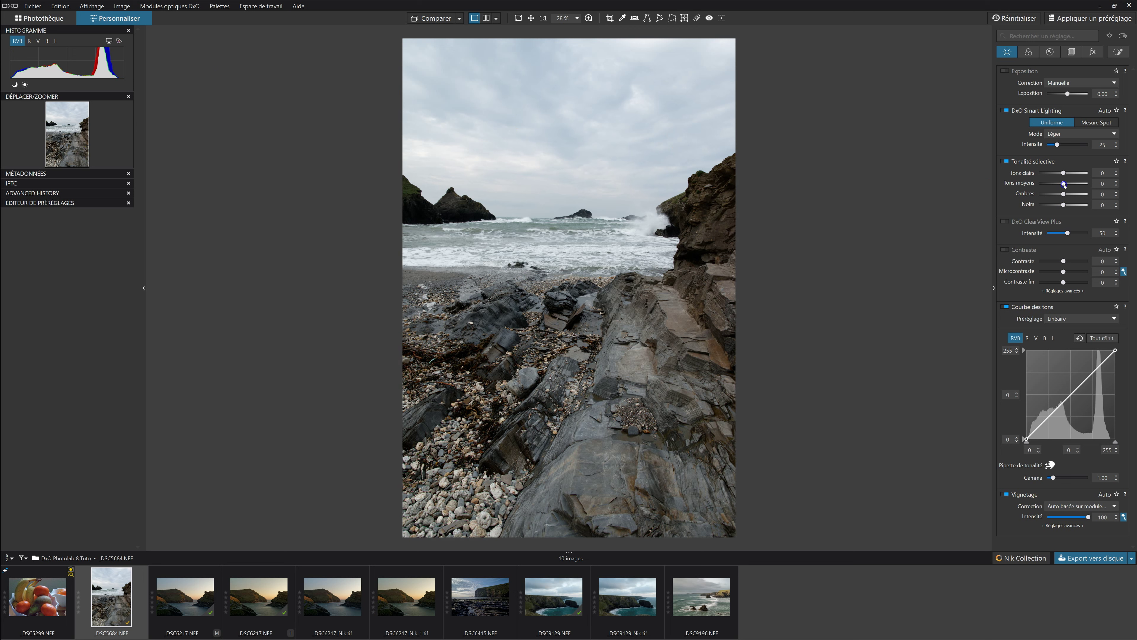
Try Tons moyens at -35 and at 20 and return it to 0.
scroll(1064, 186, down, 8)
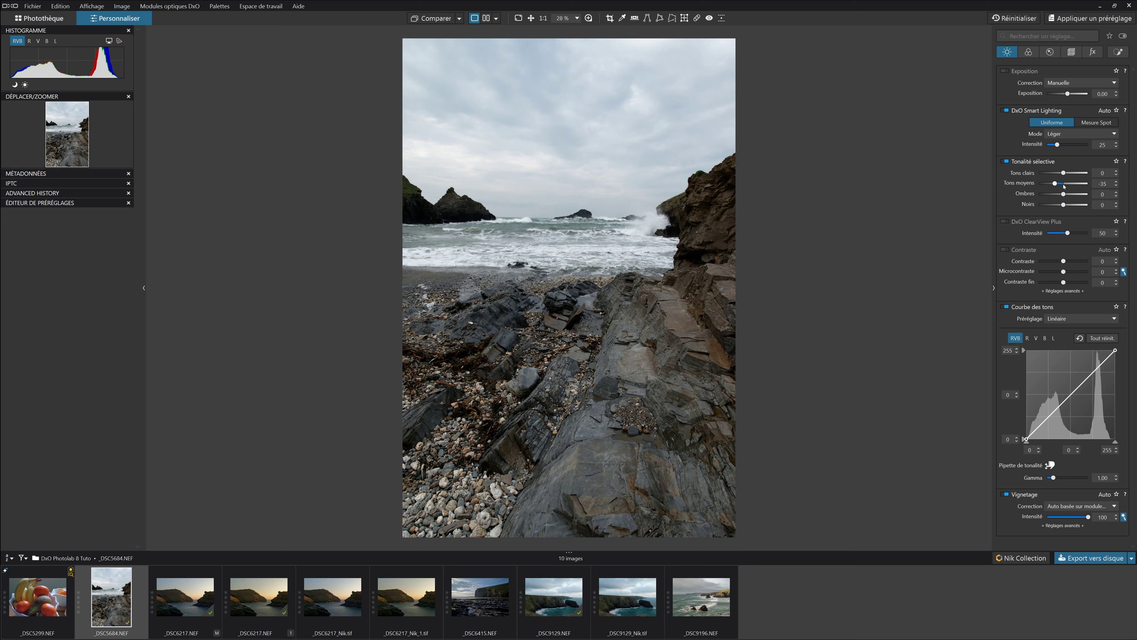
scroll(1065, 186, up, 8)
scroll(1064, 187, up, 10)
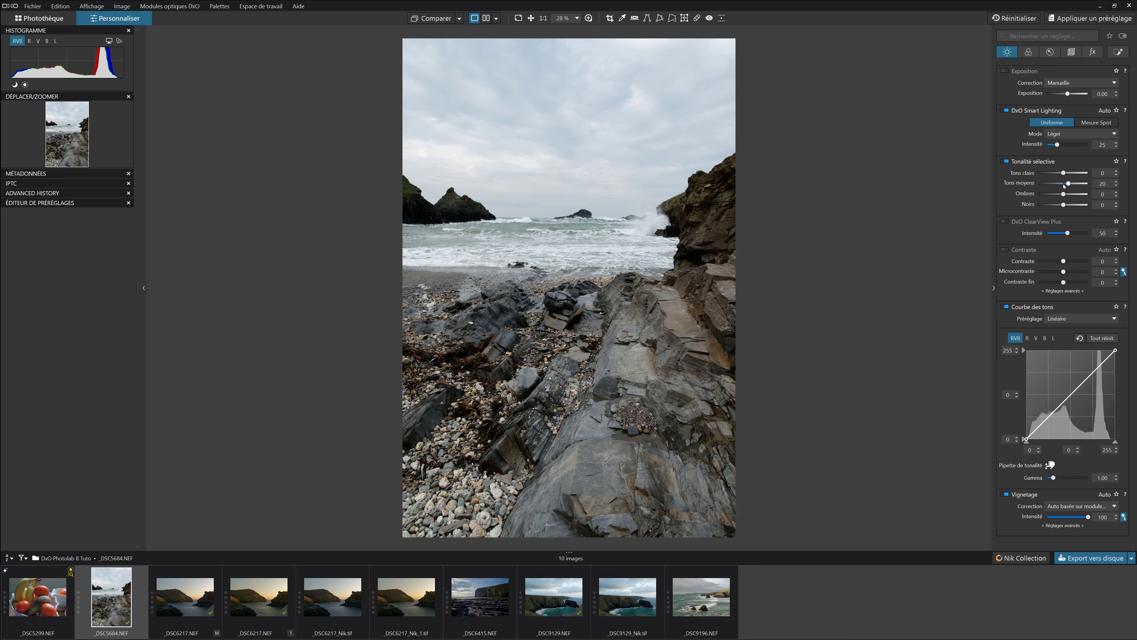
scroll(1065, 185, down, 7)
scroll(1064, 183, up, 2)
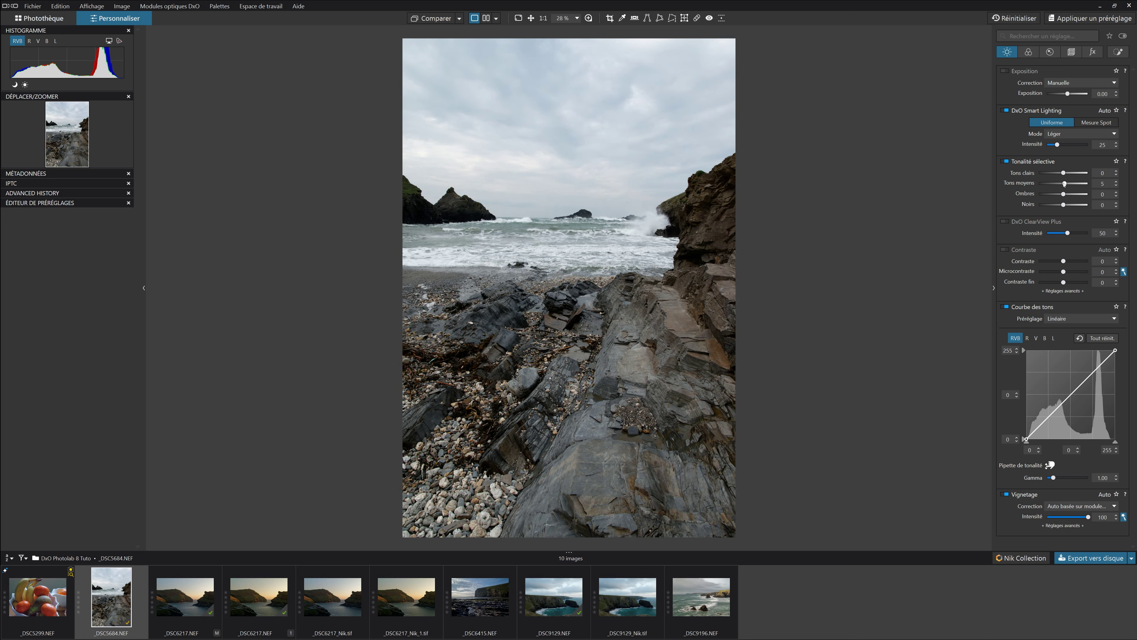
scroll(1064, 184, down, 1)
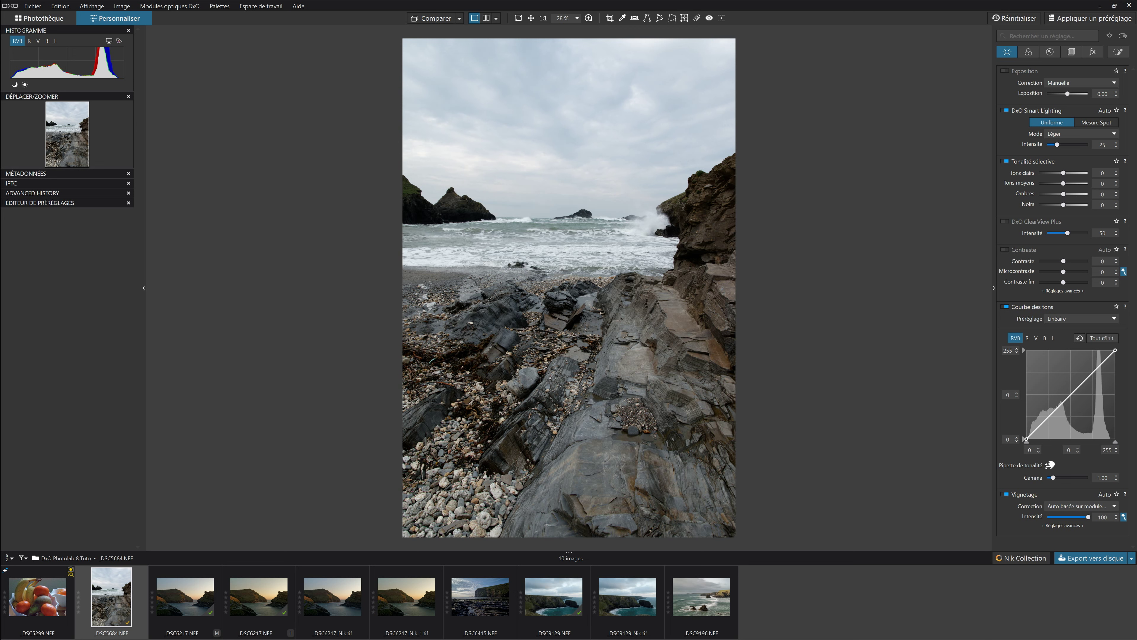
scroll(1061, 204, down, 6)
scroll(1061, 204, up, 3)
Try a midtone point at 114/116 on the RVB tone curve, reset the curve, and leave Courbe des tons enabled.
click(1006, 307)
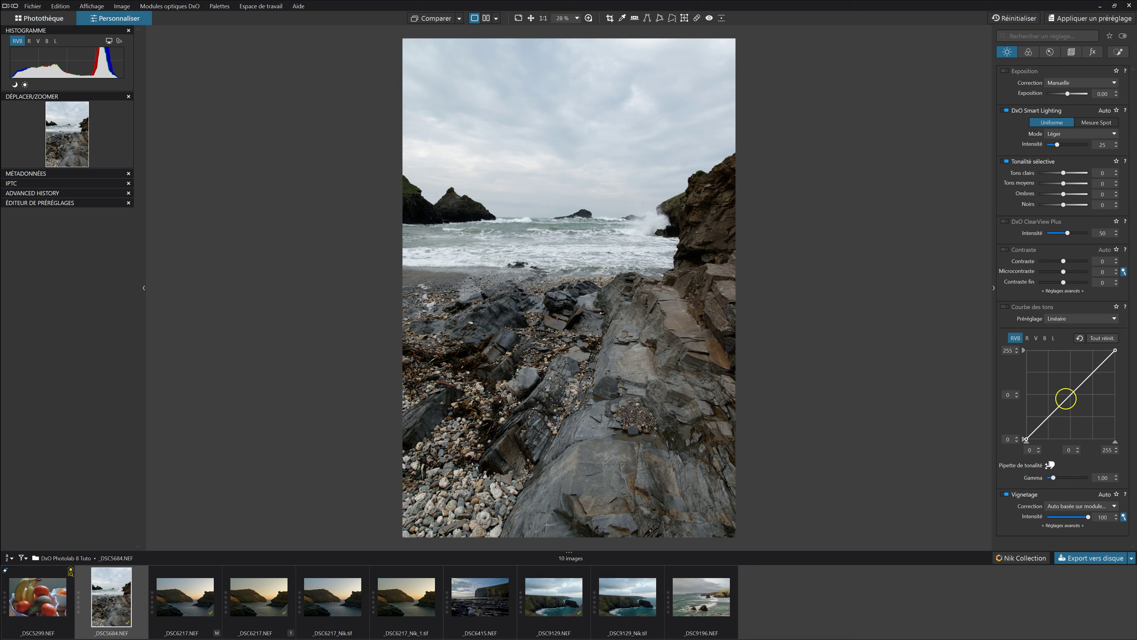
click(1066, 398)
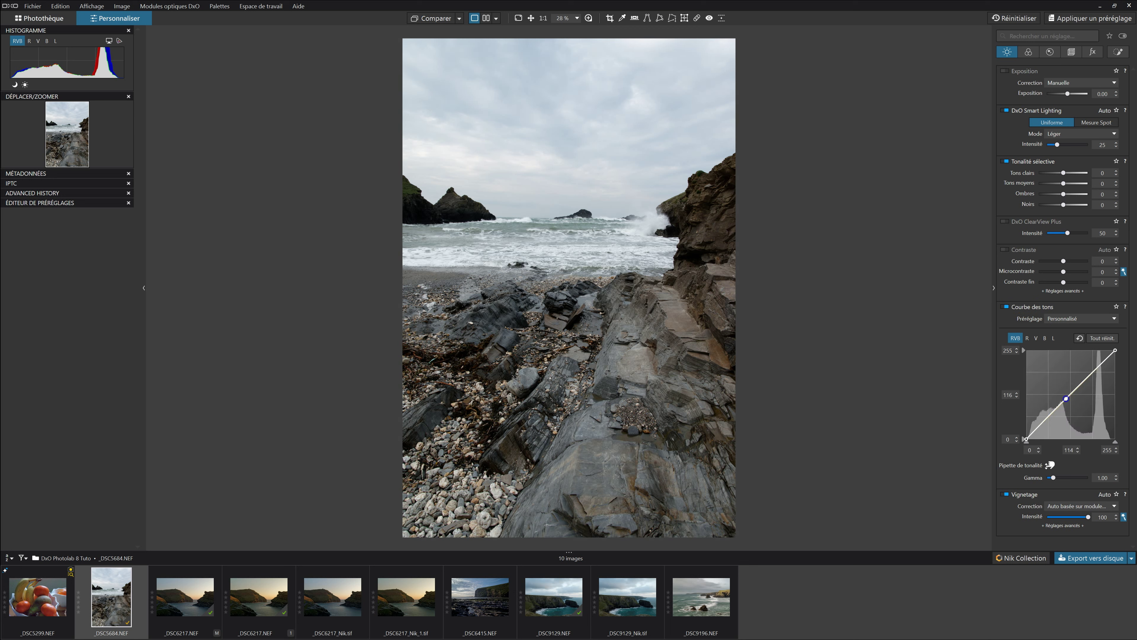
click(1081, 339)
click(1004, 307)
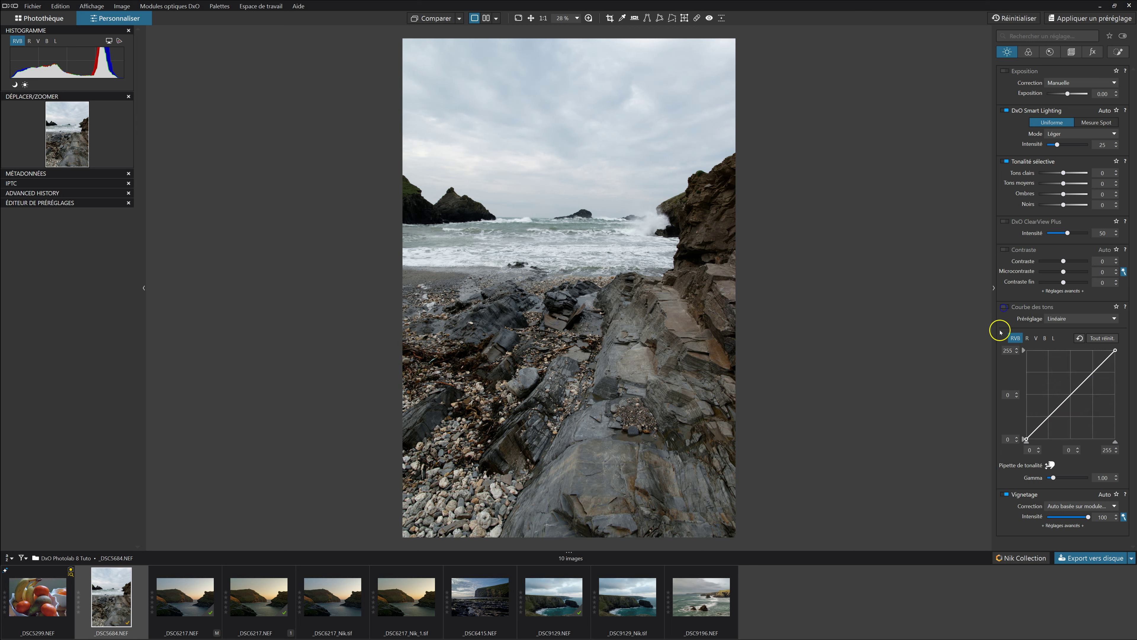
click(1005, 307)
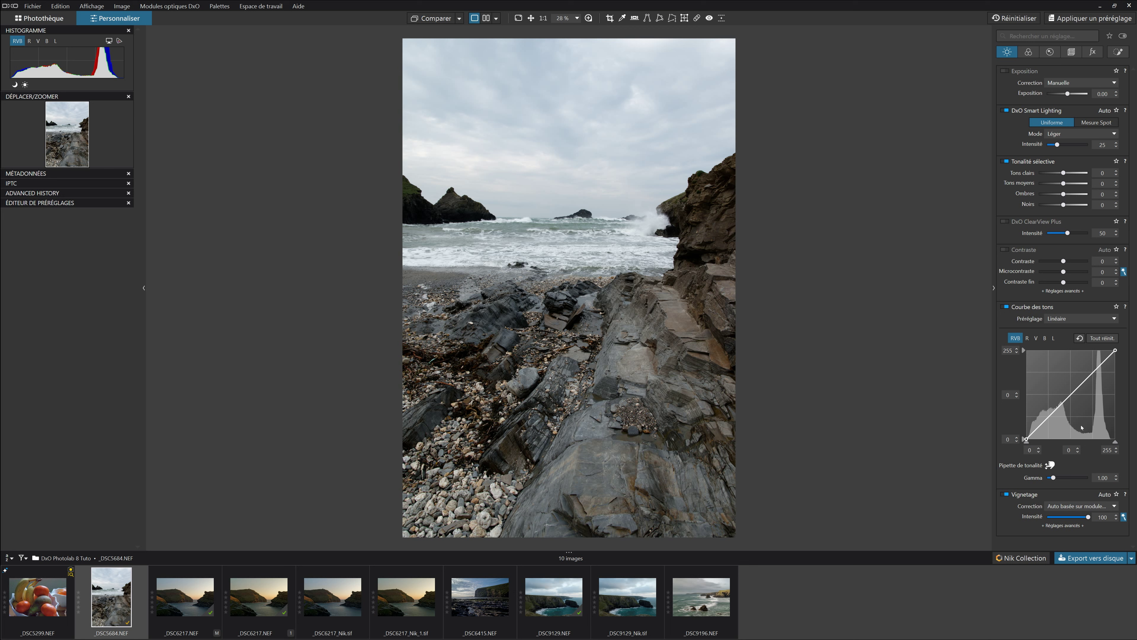
Examine the R, V, B and L channels of the tone curve one after another and return to RVB.
click(1028, 338)
click(1035, 339)
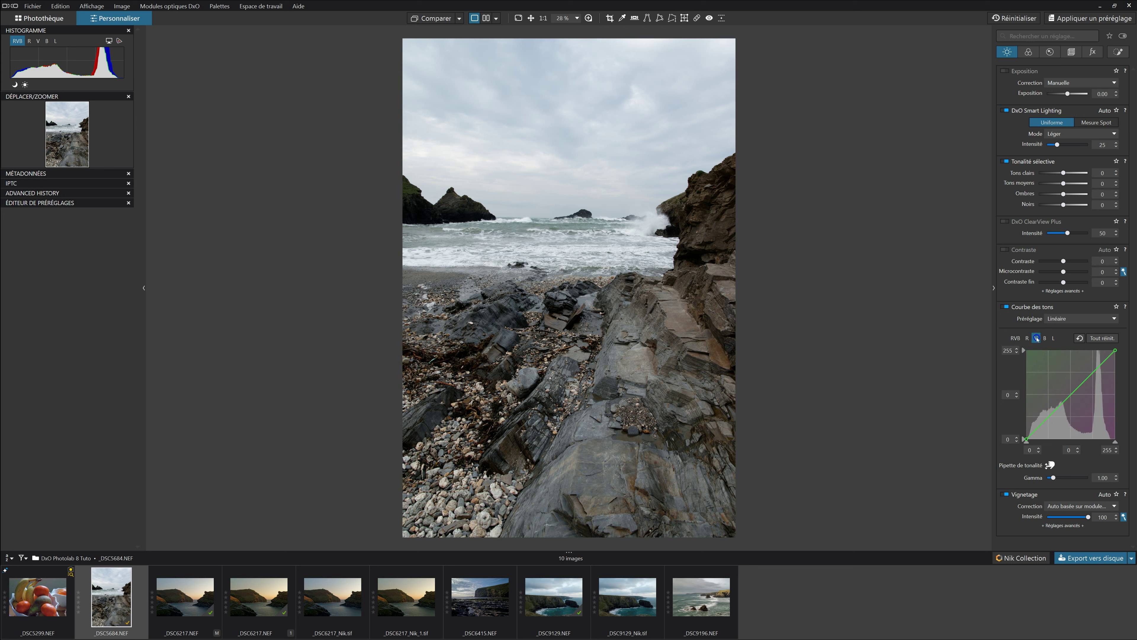
click(1044, 339)
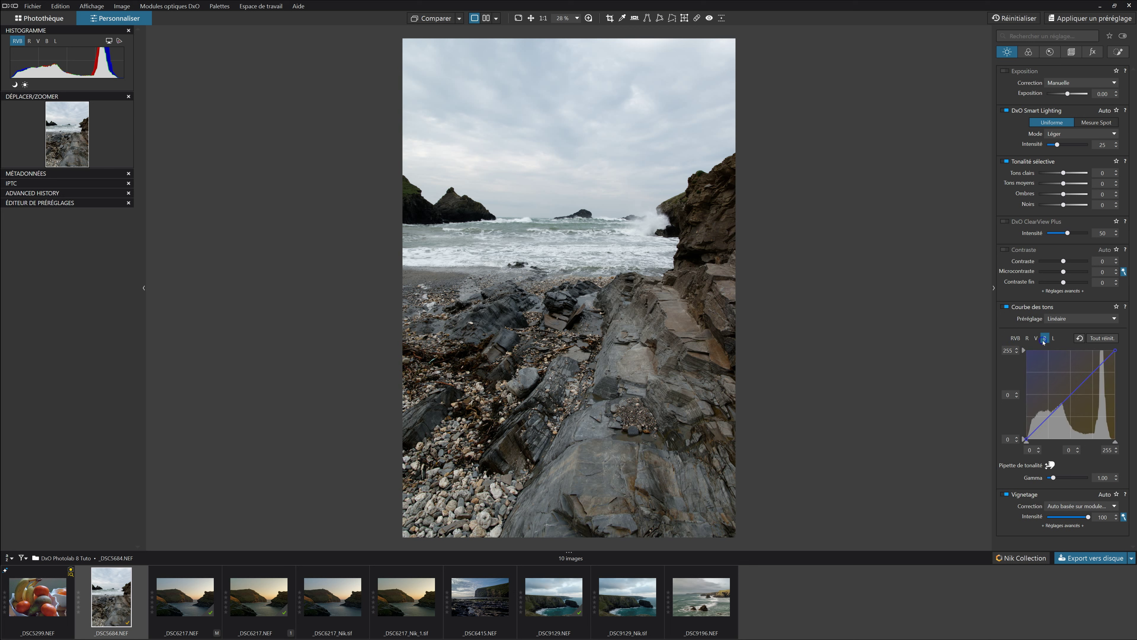
click(1051, 340)
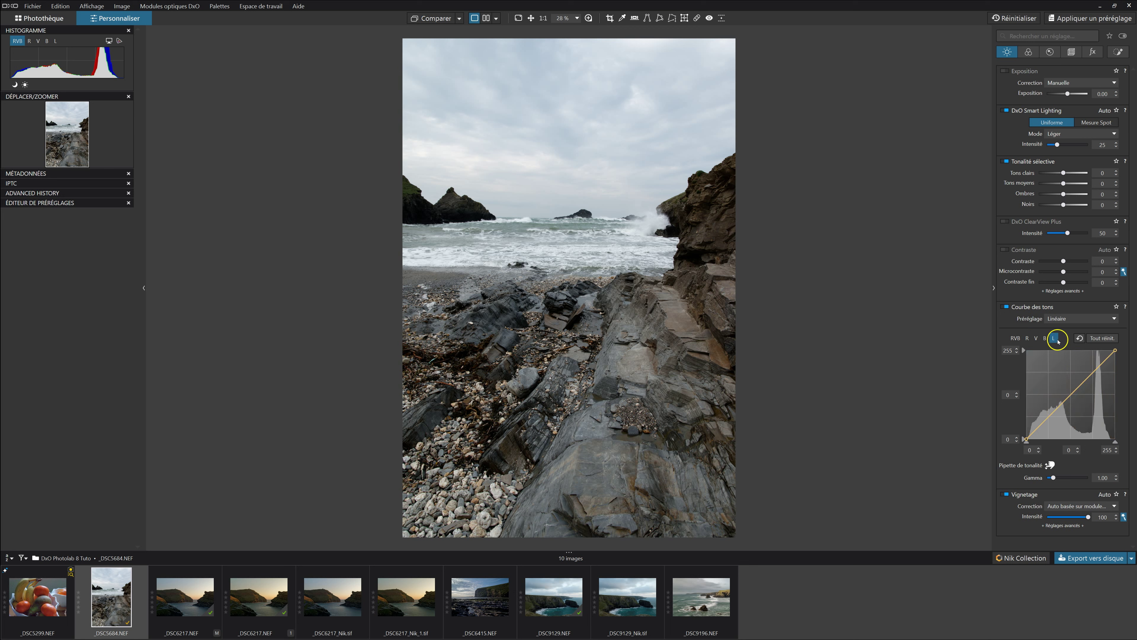
click(1013, 339)
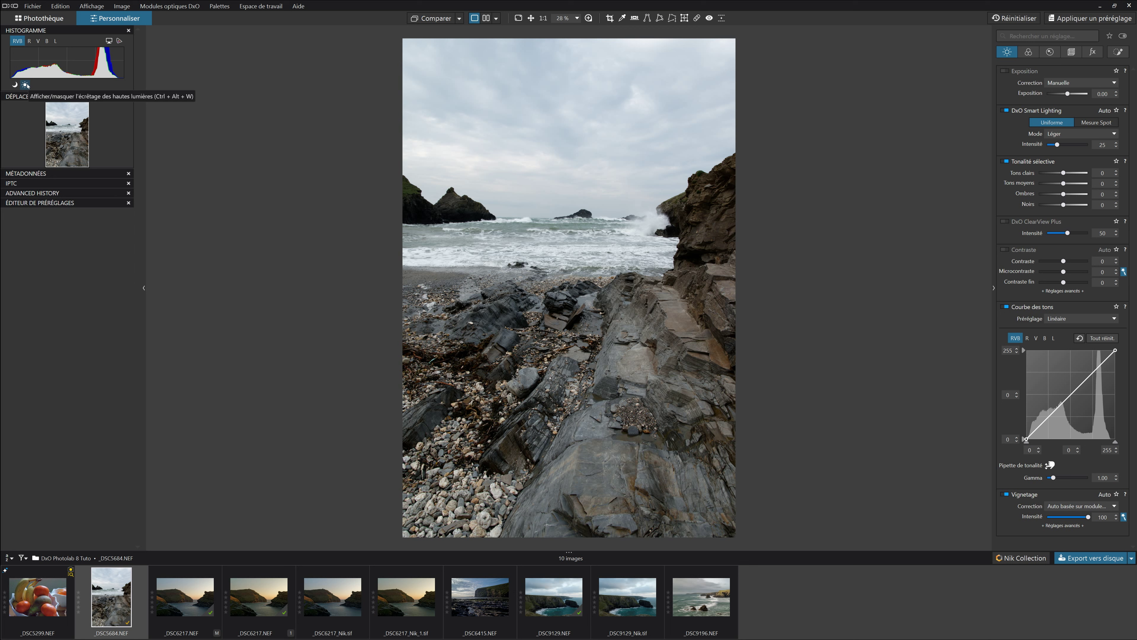
click(16, 85)
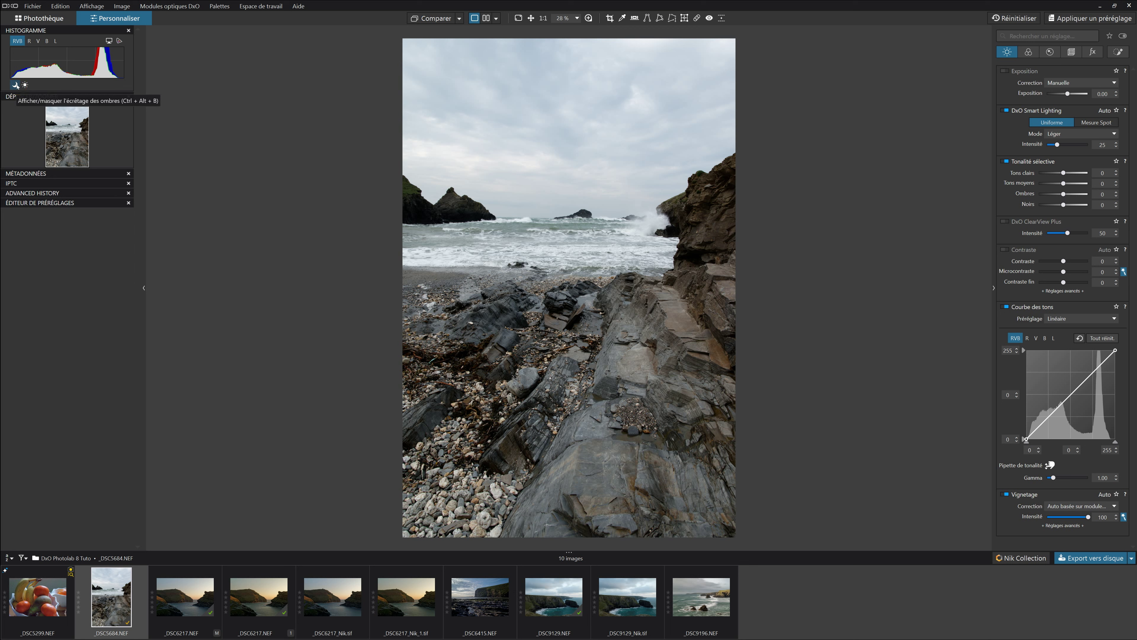
click(104, 90)
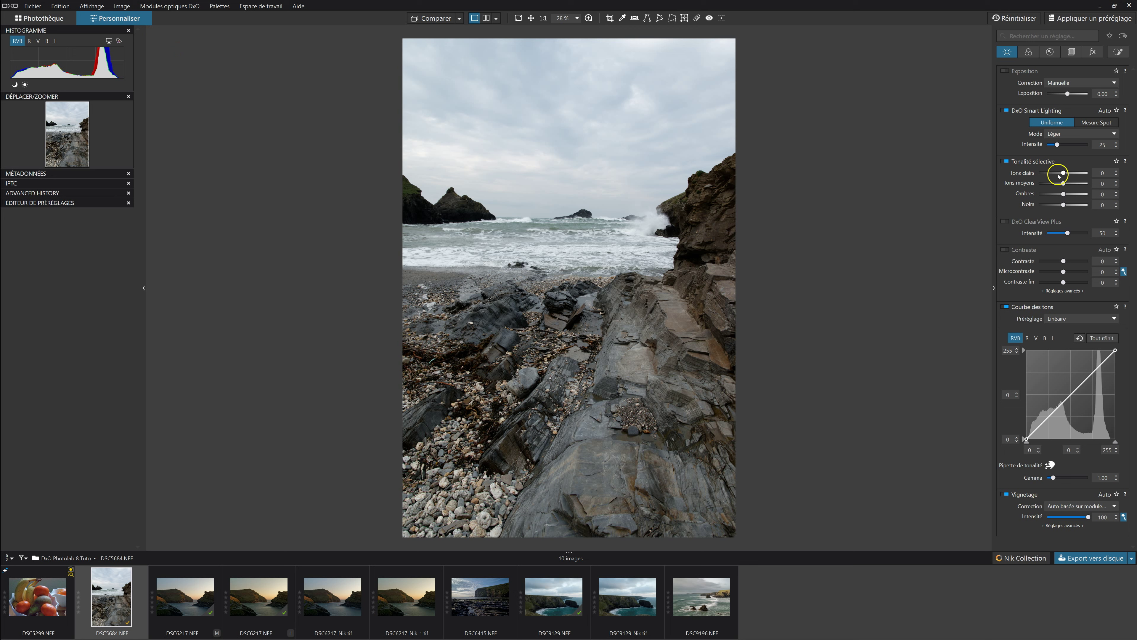
Try Tons clairs at 100 and reset it to 0.
drag(1064, 173, 1088, 172)
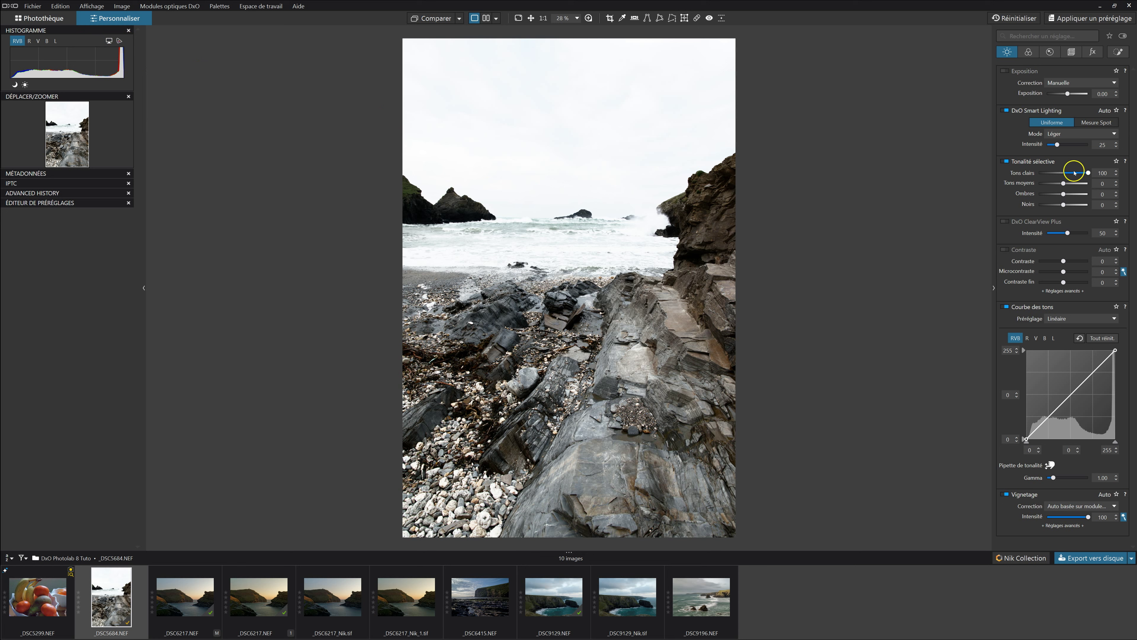
double_click(1088, 173)
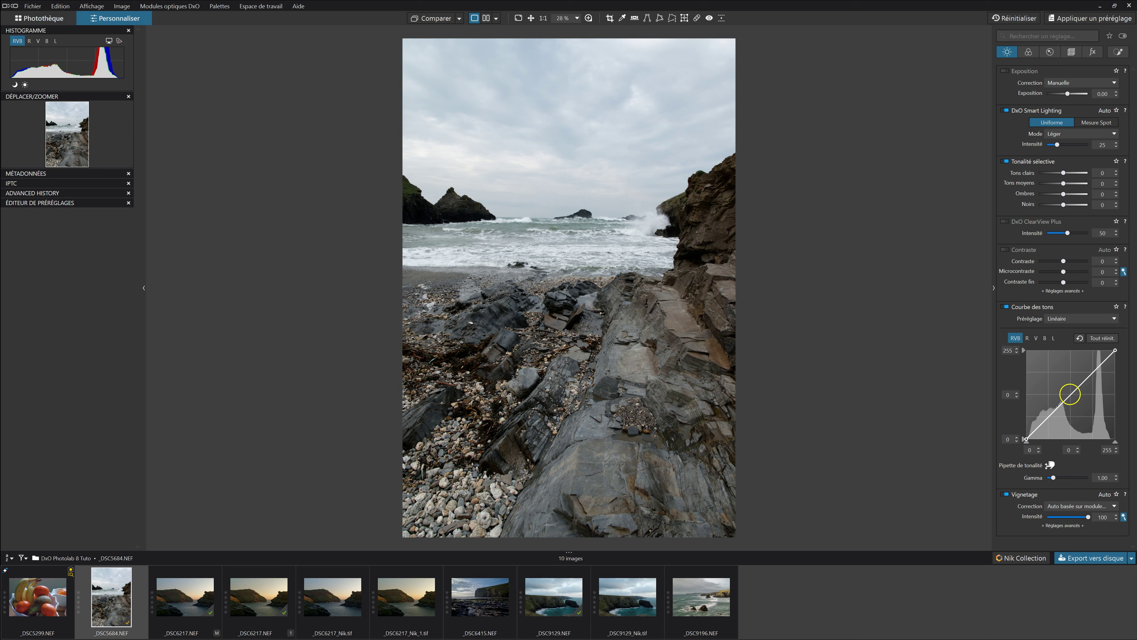
Add a midtone point at input 128 on the RVB tone curve and raise its output to 178.
click(1070, 394)
click(1077, 451)
click(1078, 449)
click(1018, 393)
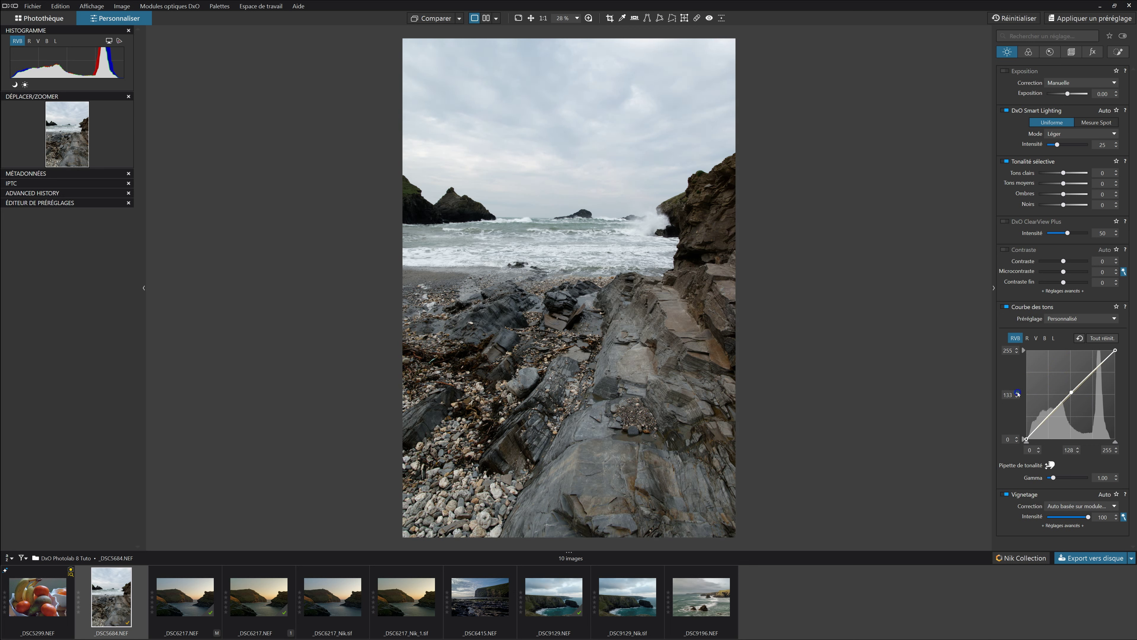
click(1018, 394)
click(1018, 393)
click(1017, 393)
click(1018, 393)
click(1018, 393)
click(1017, 393)
click(1018, 393)
click(1018, 393)
click(1018, 394)
click(1018, 393)
click(1017, 393)
click(1018, 393)
click(1018, 393)
click(1018, 394)
click(1018, 393)
click(1017, 393)
click(1017, 393)
click(1018, 393)
click(1018, 394)
click(1018, 393)
click(1041, 440)
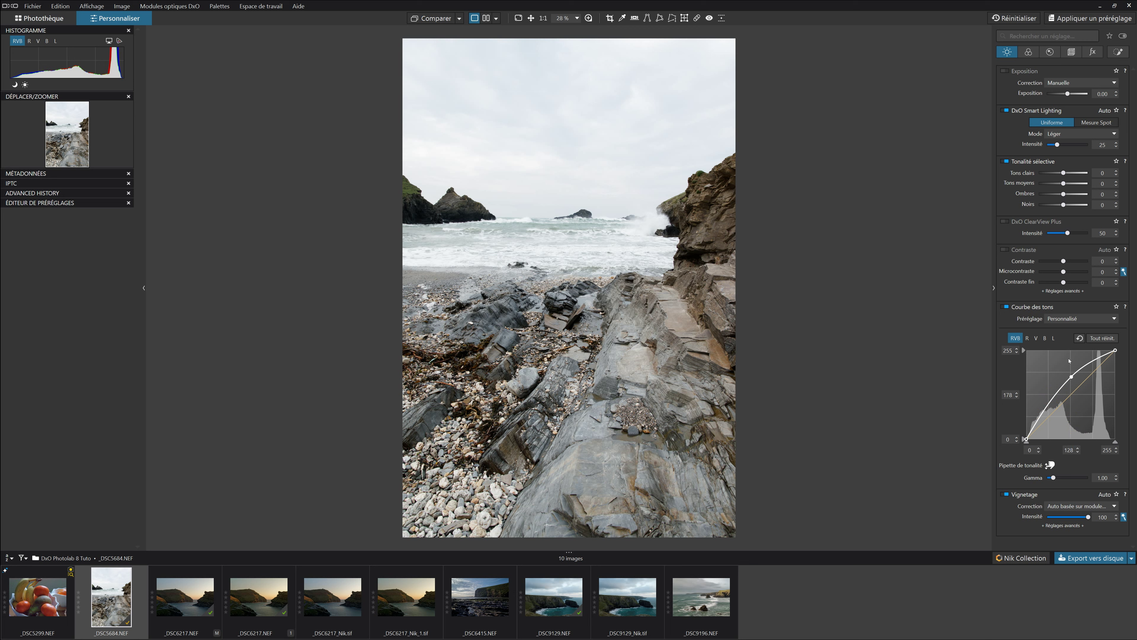
Try lowering the midtone point's output to 64 and reset the RVB curve.
click(1017, 398)
drag(1017, 397, 1017, 399)
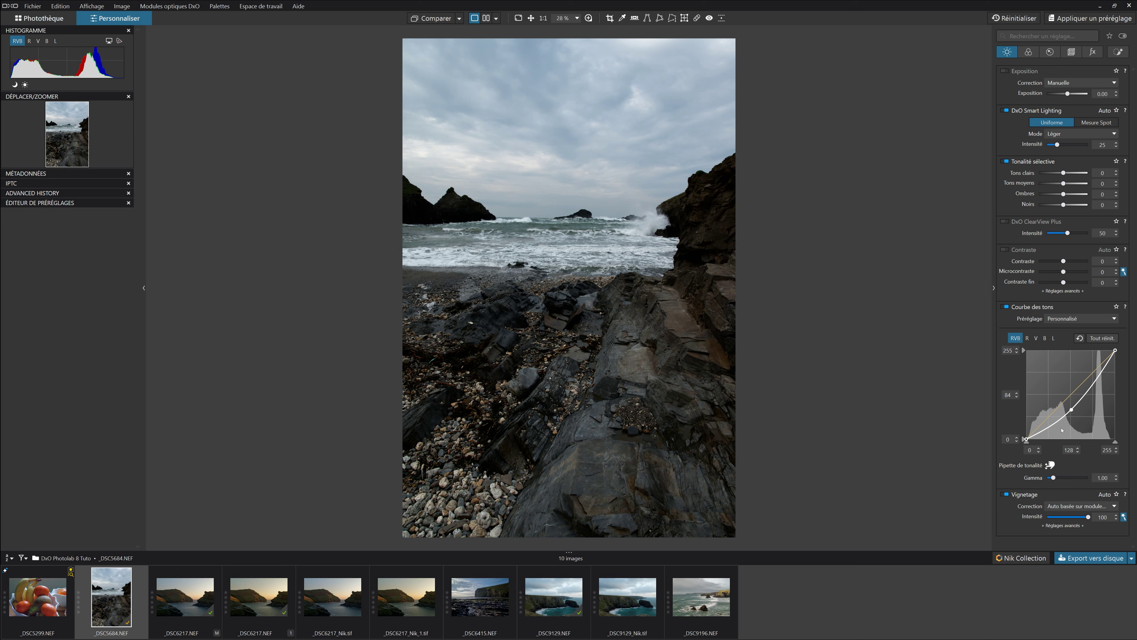
click(1114, 370)
click(1079, 339)
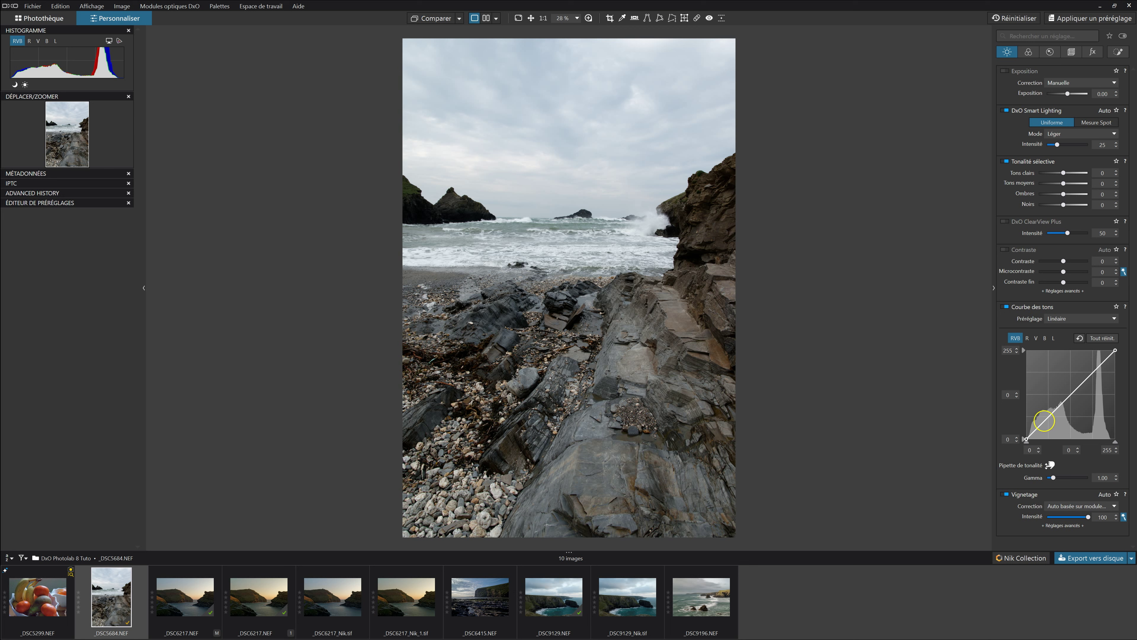
Try a lowered shadow point on the RVB curve at about 60/39 and at 79/39, resetting the curve each time.
click(1045, 421)
click(1016, 399)
mouse_move(1044, 417)
mouse_down()
mouse_move(1044, 408)
mouse_move(1048, 425)
mouse_up()
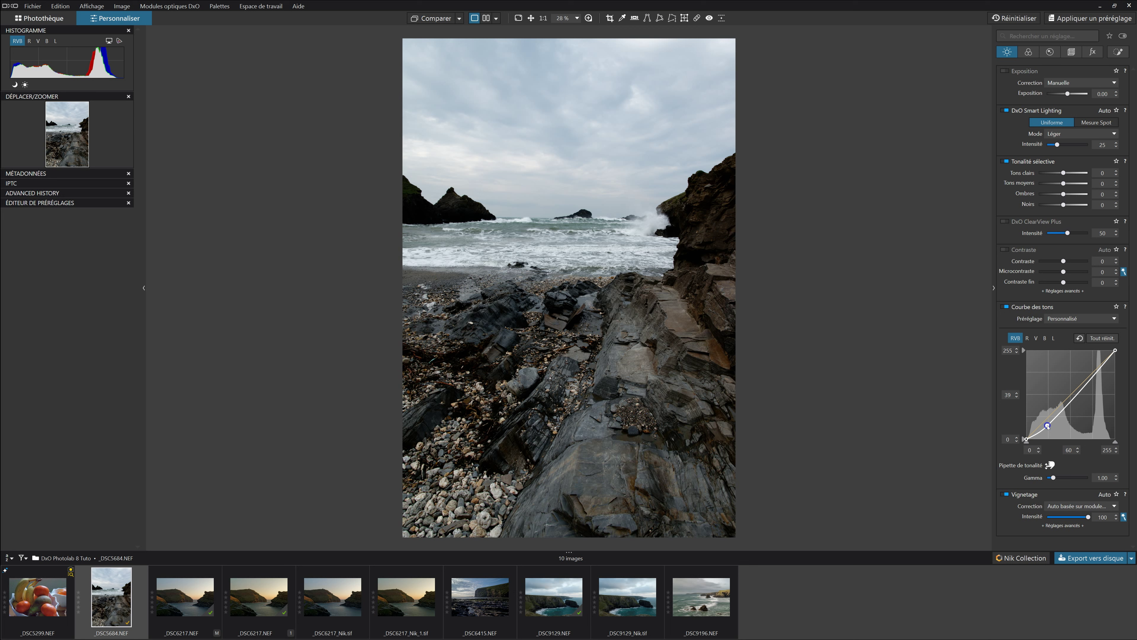
mouse_move(1049, 428)
mouse_down()
mouse_move(1048, 406)
mouse_move(1048, 428)
mouse_move(1058, 421)
mouse_move(1049, 425)
mouse_up()
click(1079, 341)
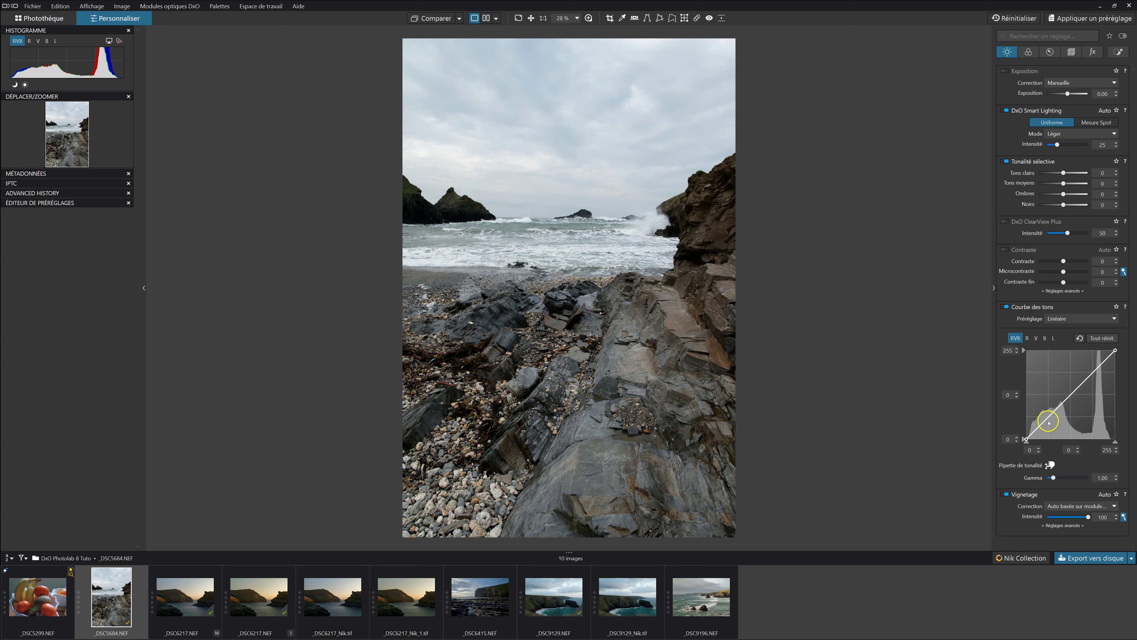
drag(1049, 419, 1054, 425)
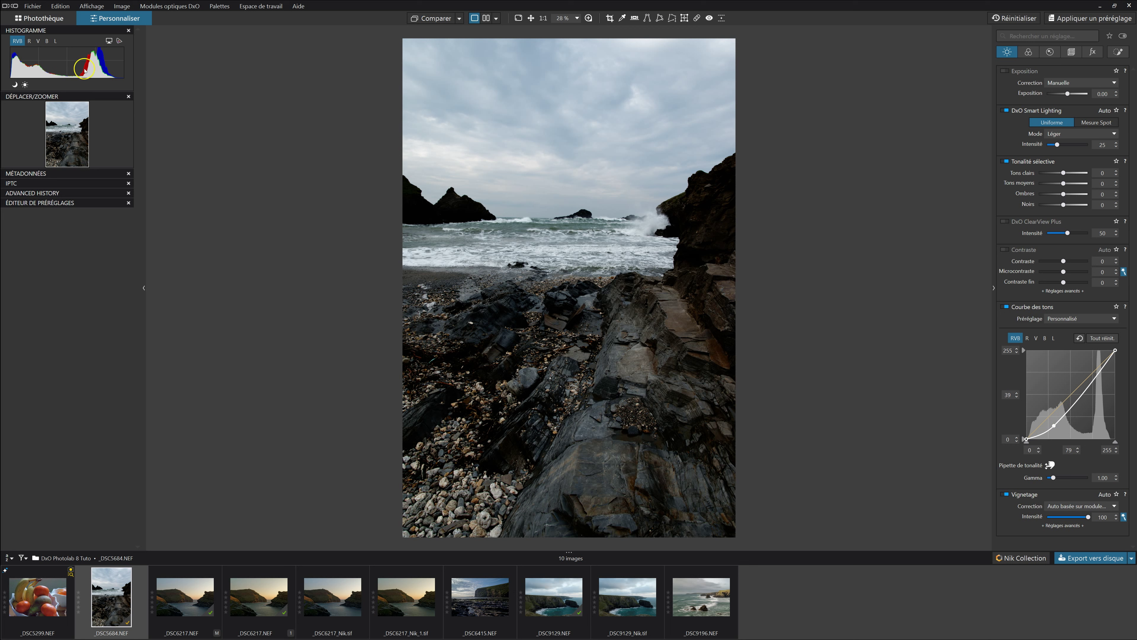
click(1077, 340)
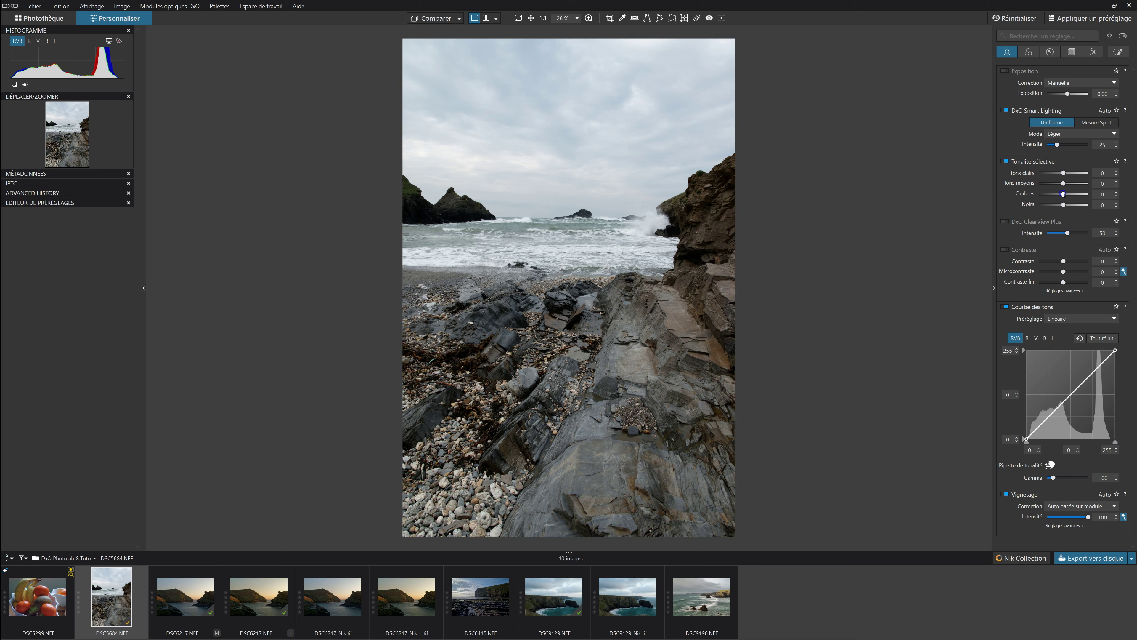
Try Ombres at -29 in Tonalité sélective and return it to 0.
drag(1063, 194, 1057, 194)
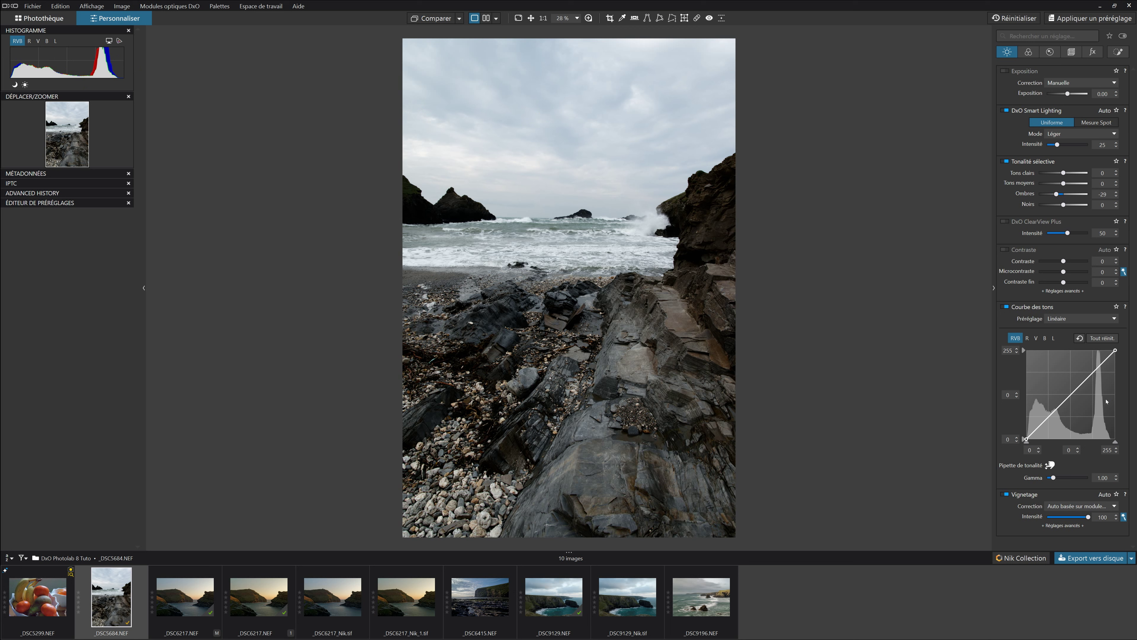
double_click(1056, 195)
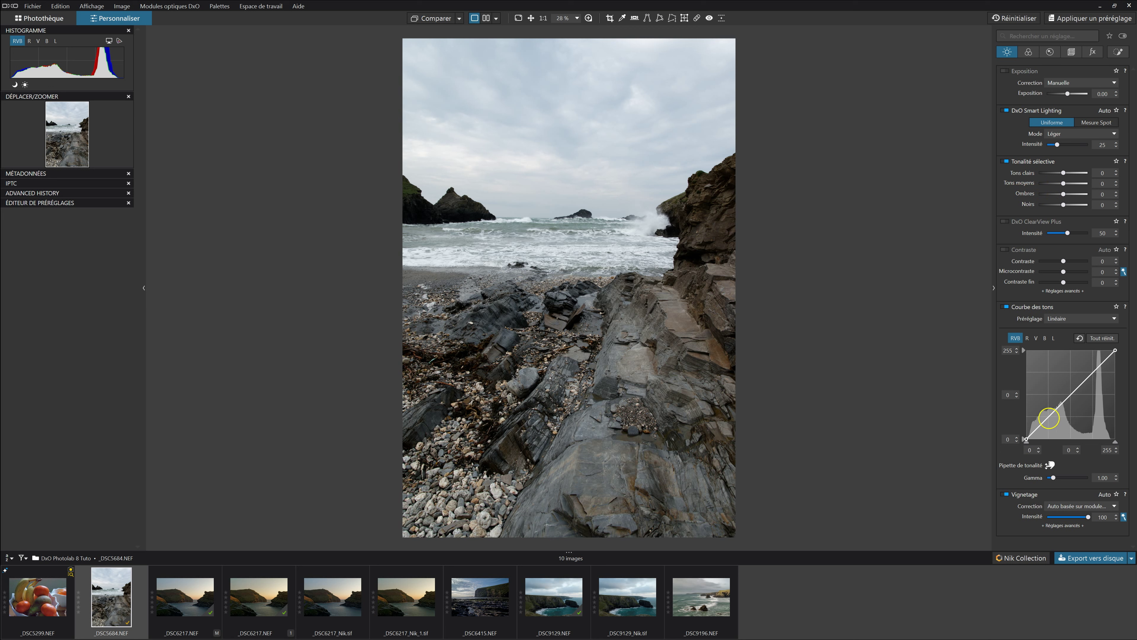
Place a shadow point at 61/46 on the RVB curve and anchor the rest with a midtone point at 128/128 and a highlight point.
drag(1046, 419, 1048, 423)
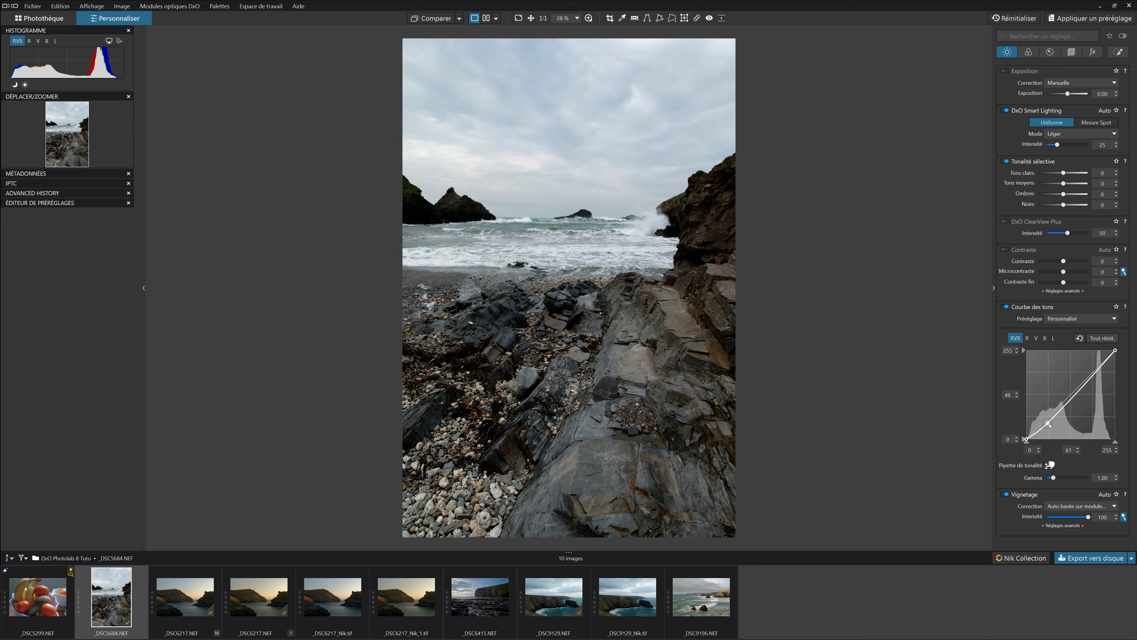
click(1073, 395)
drag(1074, 397, 1070, 395)
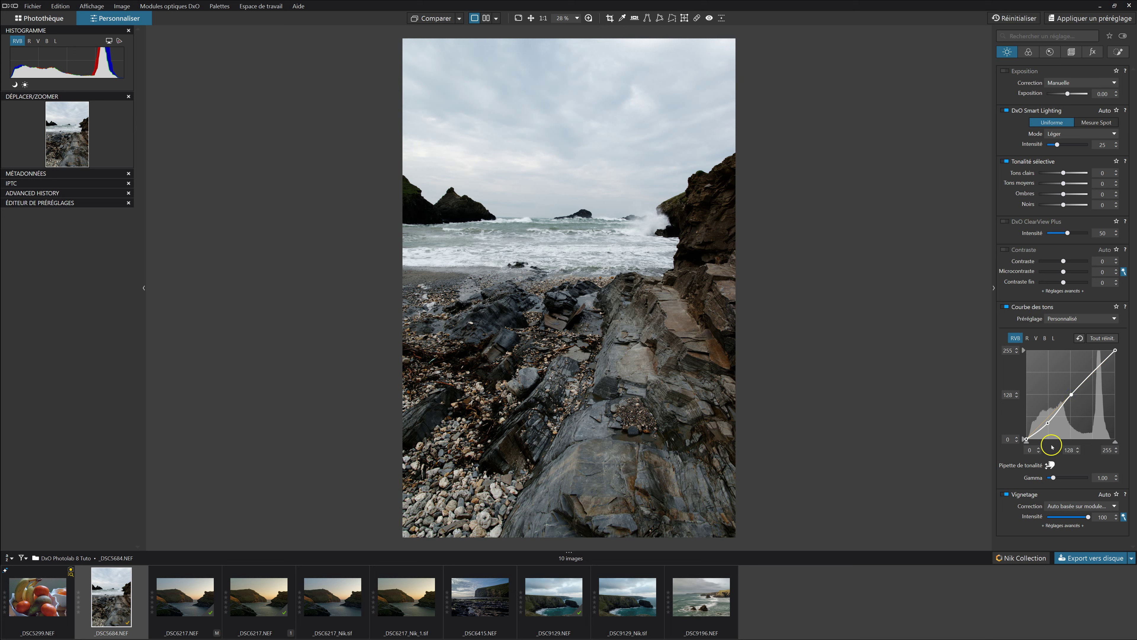
click(1092, 372)
Try lowering the shadow point's output to 32 and reset the RVB curve.
click(1017, 397)
click(1017, 396)
click(1017, 397)
click(1018, 397)
click(1018, 397)
click(1017, 397)
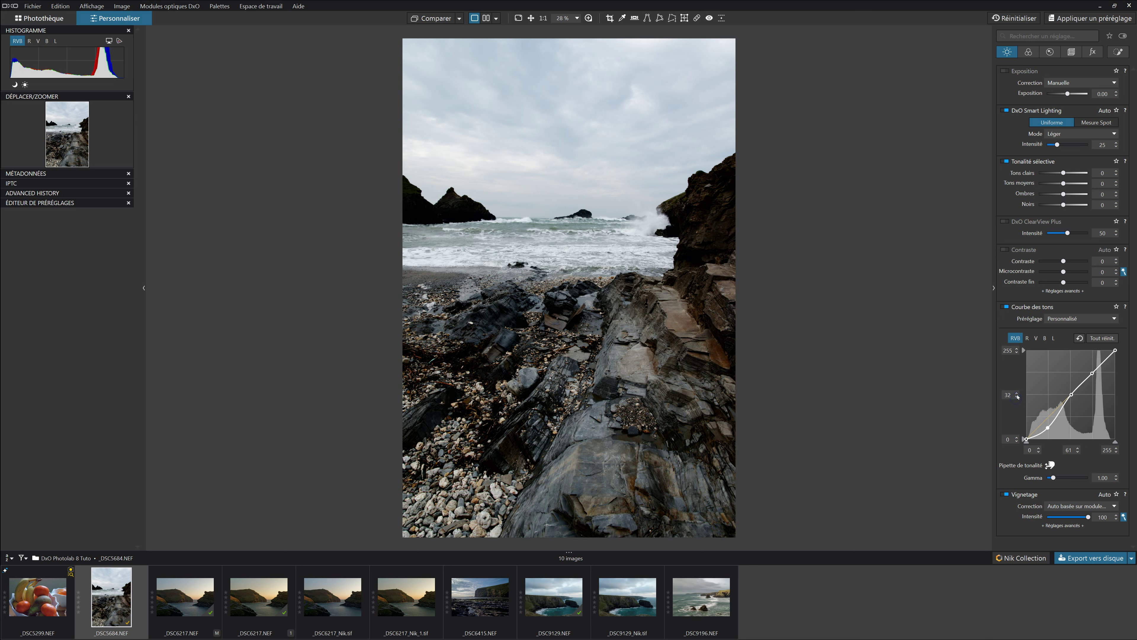
drag(1018, 395, 1018, 396)
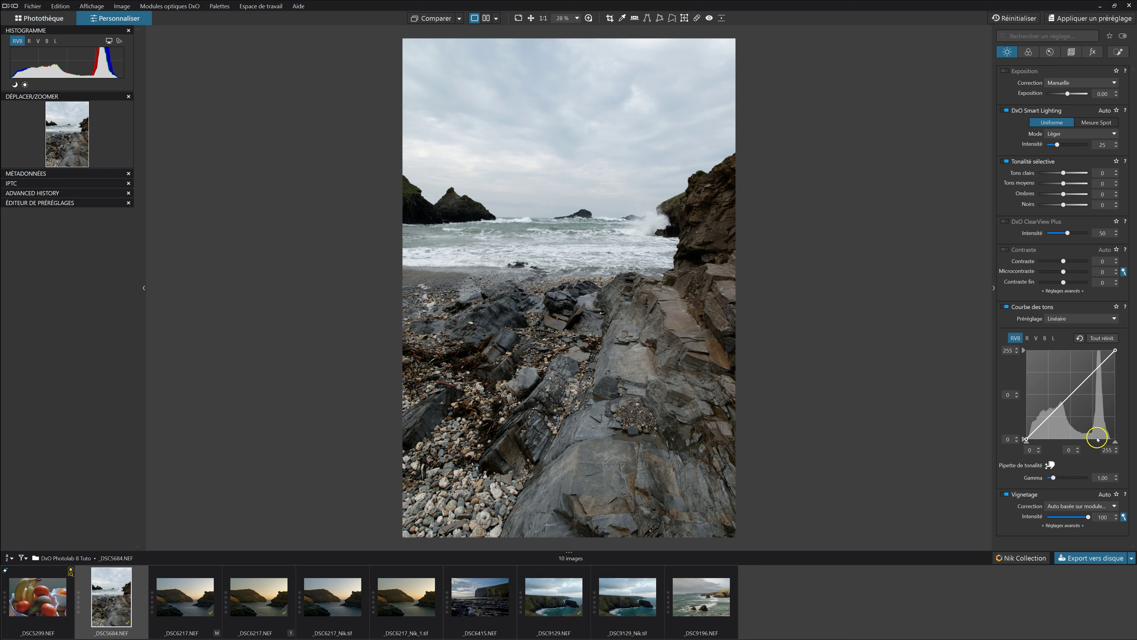
Try a highlight point at input 207 on the RVB curve, raise its output to 232, and reset the channel.
click(1099, 367)
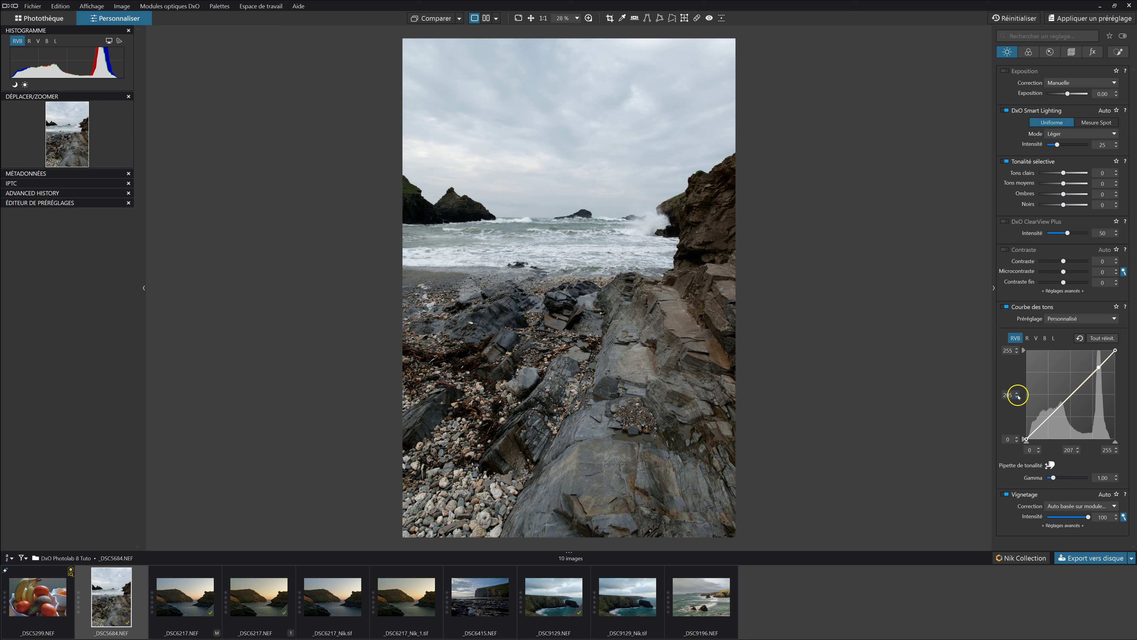
click(1099, 367)
click(1017, 393)
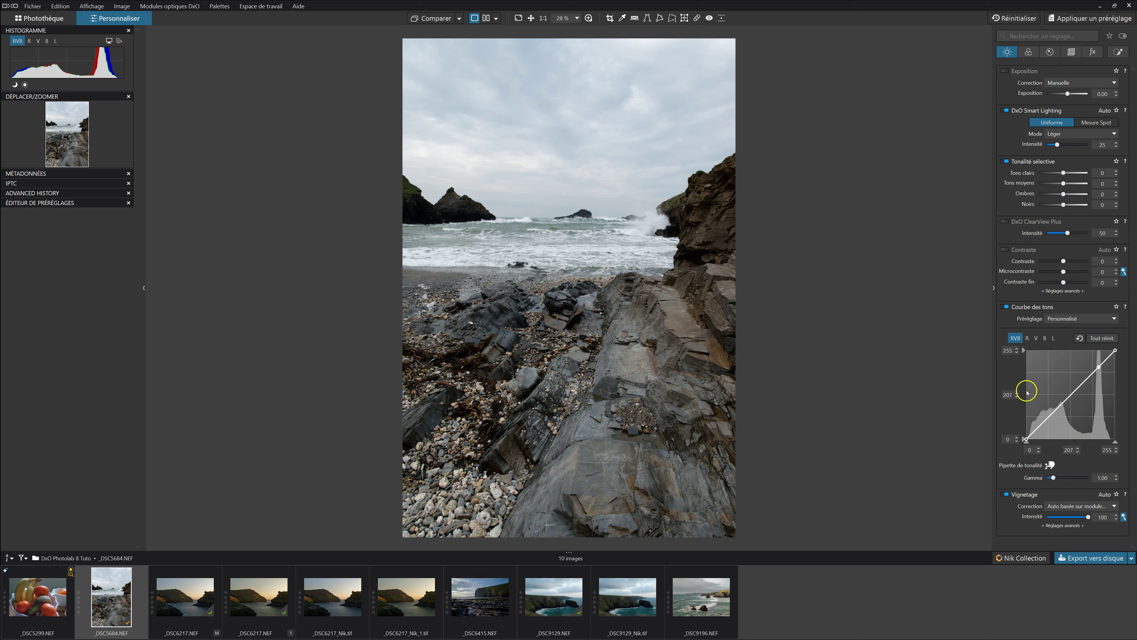
click(1017, 393)
click(1017, 392)
click(1017, 392)
click(1018, 393)
click(1018, 393)
click(1017, 393)
click(1017, 392)
click(1018, 393)
click(1017, 392)
click(1018, 393)
click(1018, 392)
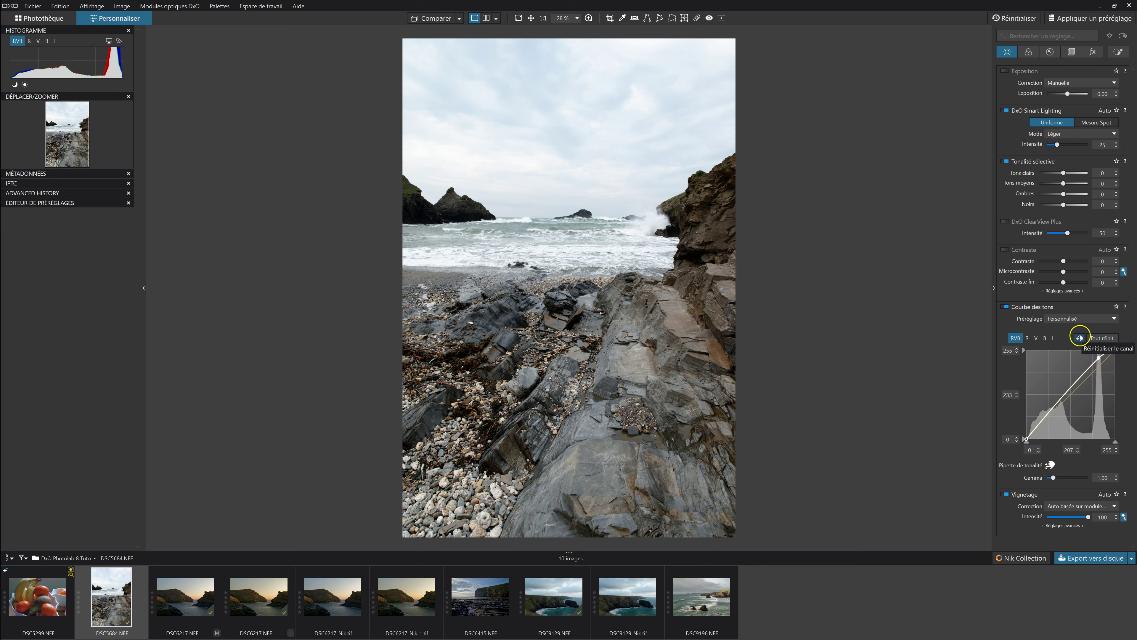
click(1080, 338)
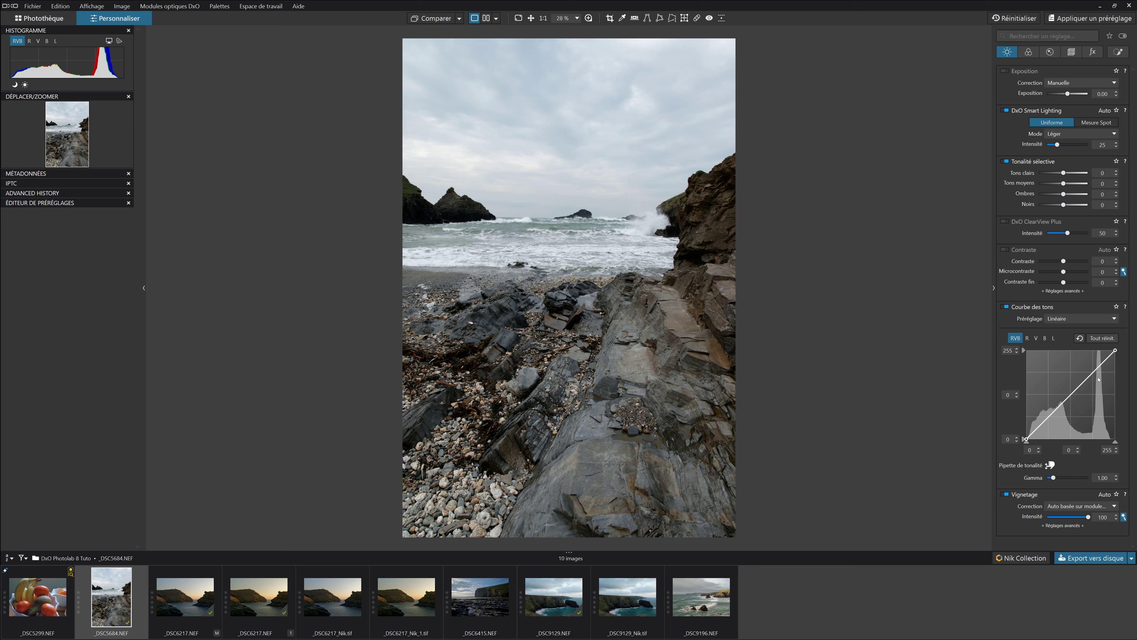
Shape an S-curve on the RVB channel with a shadow point at 71/54 and a highlight point at 187/200.
drag(1047, 418, 1052, 421)
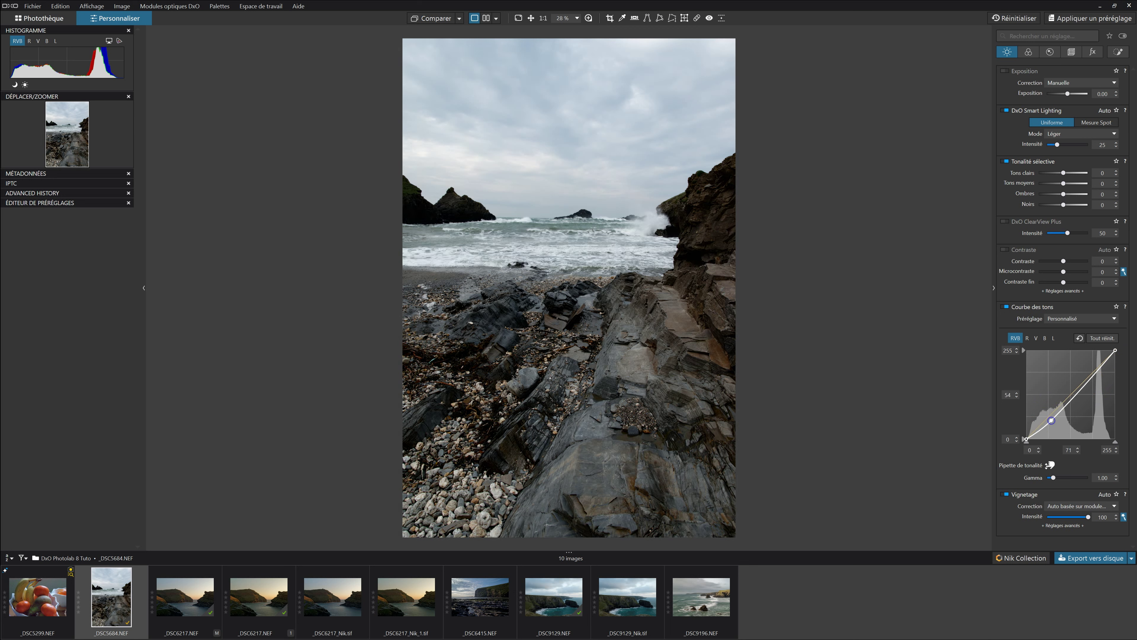
click(1092, 368)
drag(1091, 368, 1092, 369)
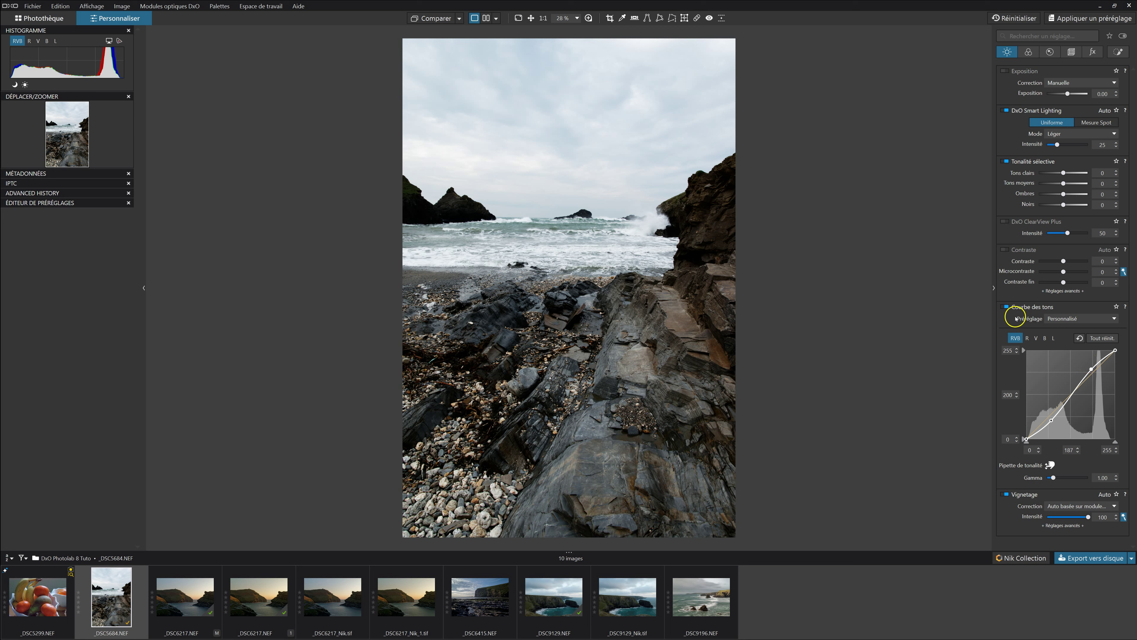
Compare the photo with and without the S-curve by toggling Courbe des tons, leaving it enabled.
click(1005, 307)
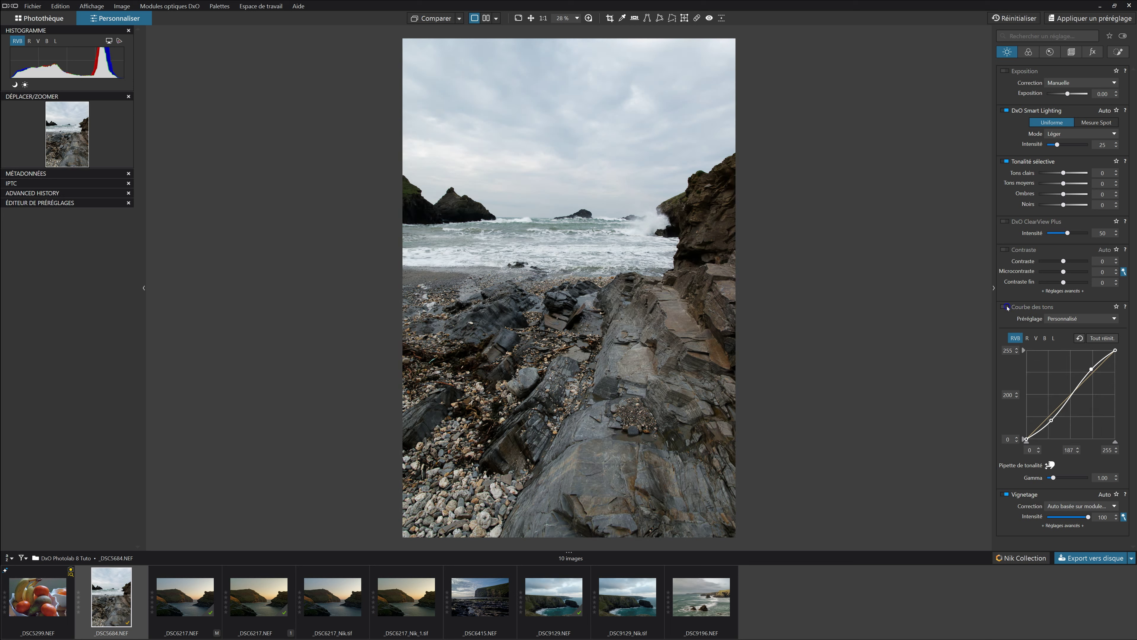
click(1006, 307)
click(1006, 307)
click(1006, 307)
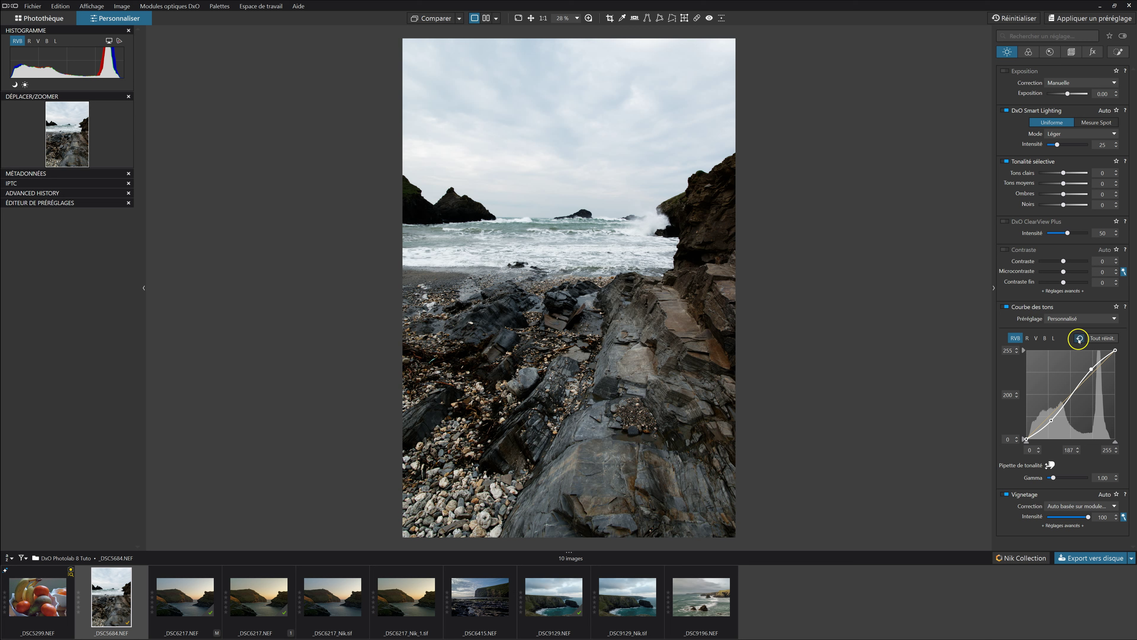
click(1006, 307)
click(1006, 307)
click(1009, 308)
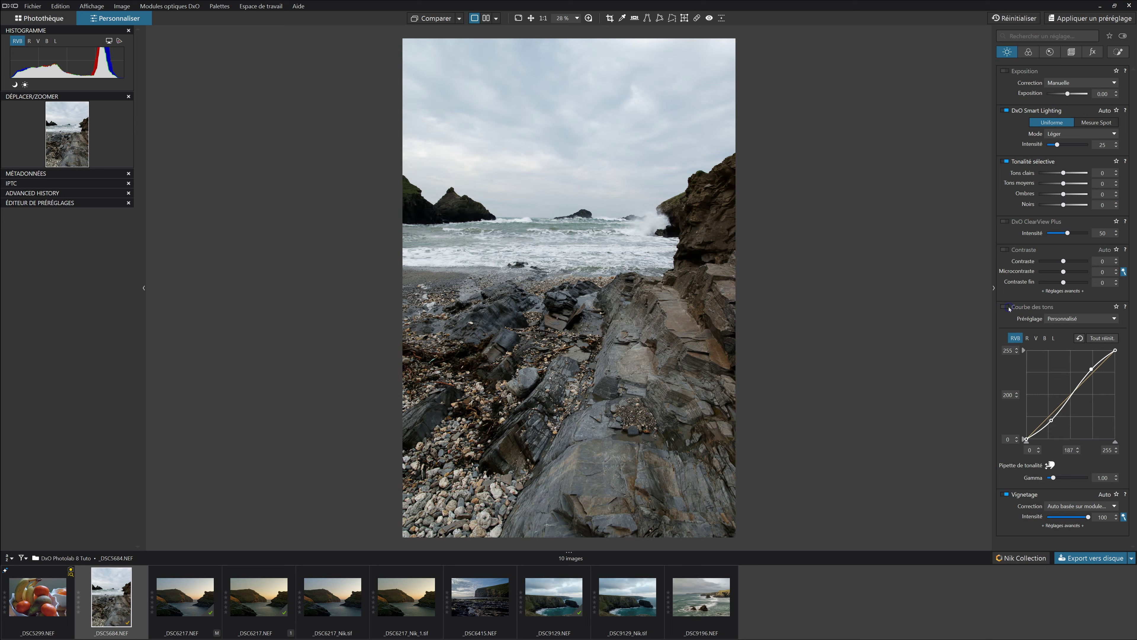
click(1007, 308)
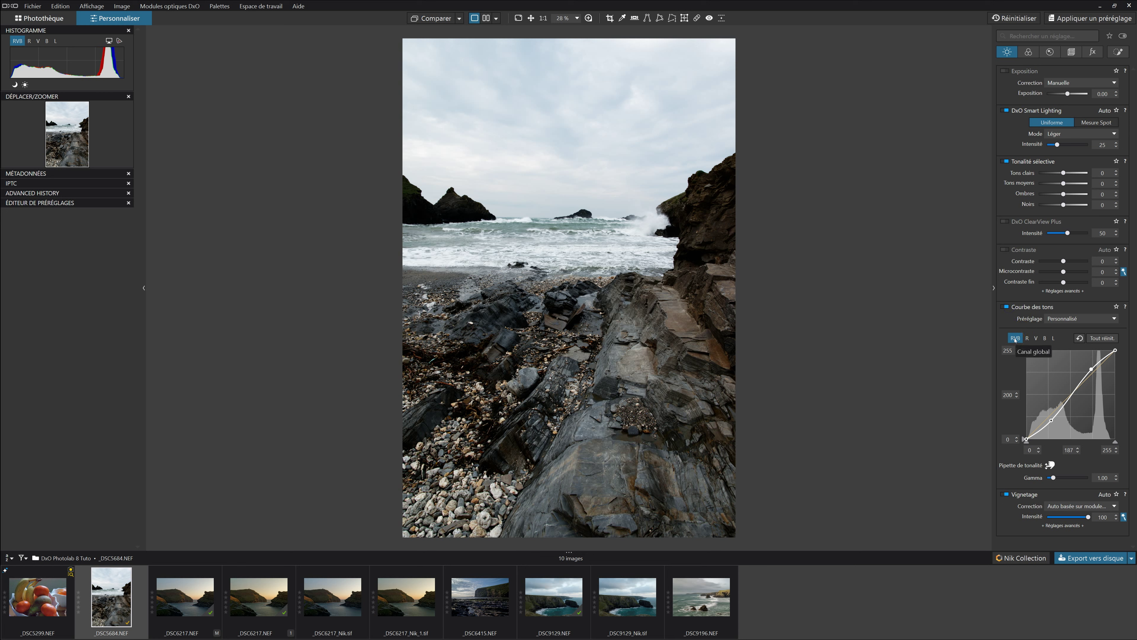
click(1005, 309)
click(1005, 308)
click(1006, 308)
click(1005, 309)
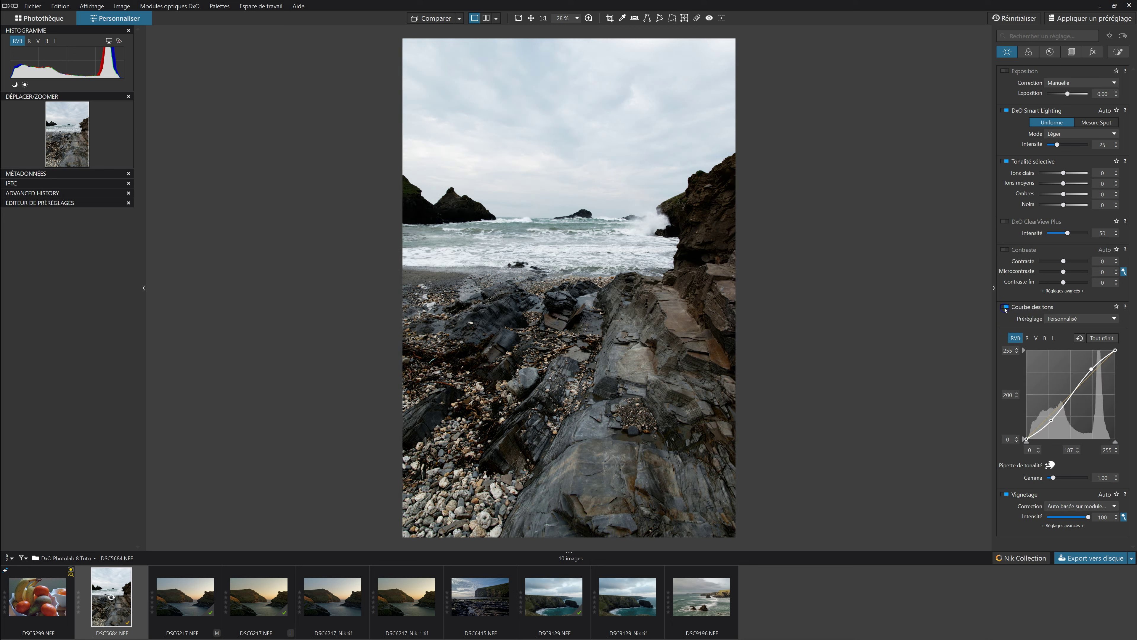
Examine the R, V and B channels of the tone curve and glance at the color corrections.
click(1029, 340)
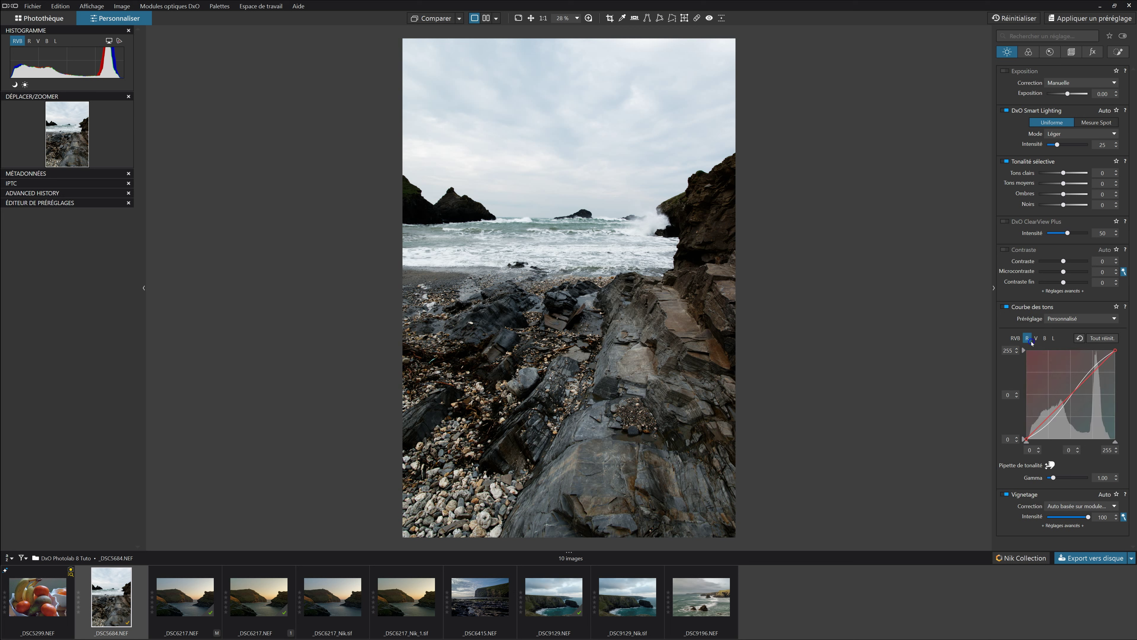
click(1037, 339)
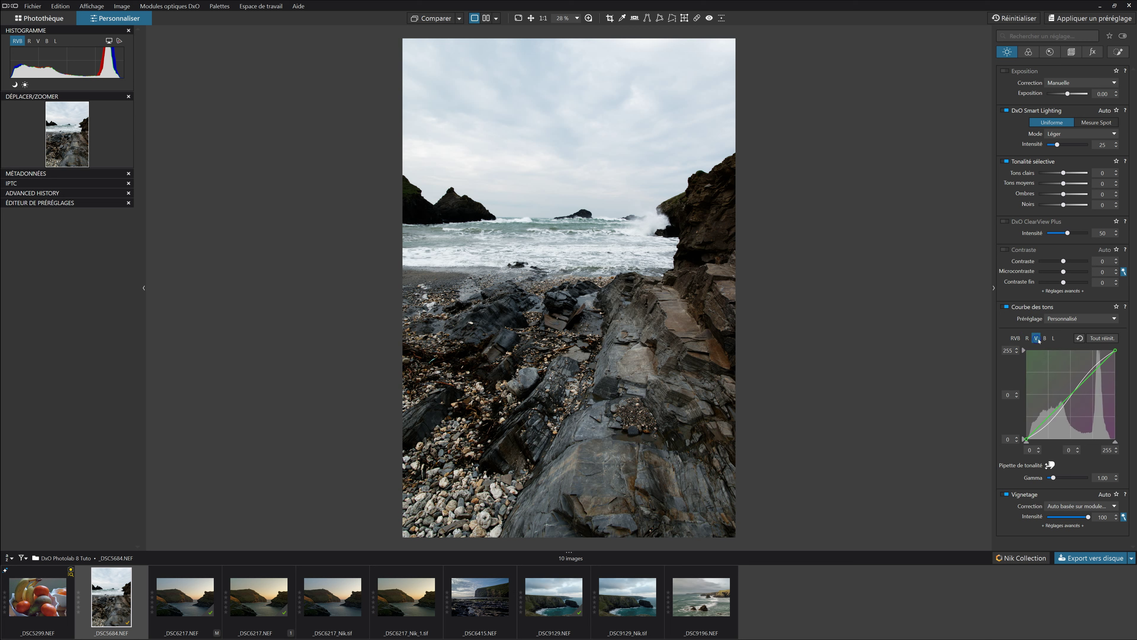
click(1044, 339)
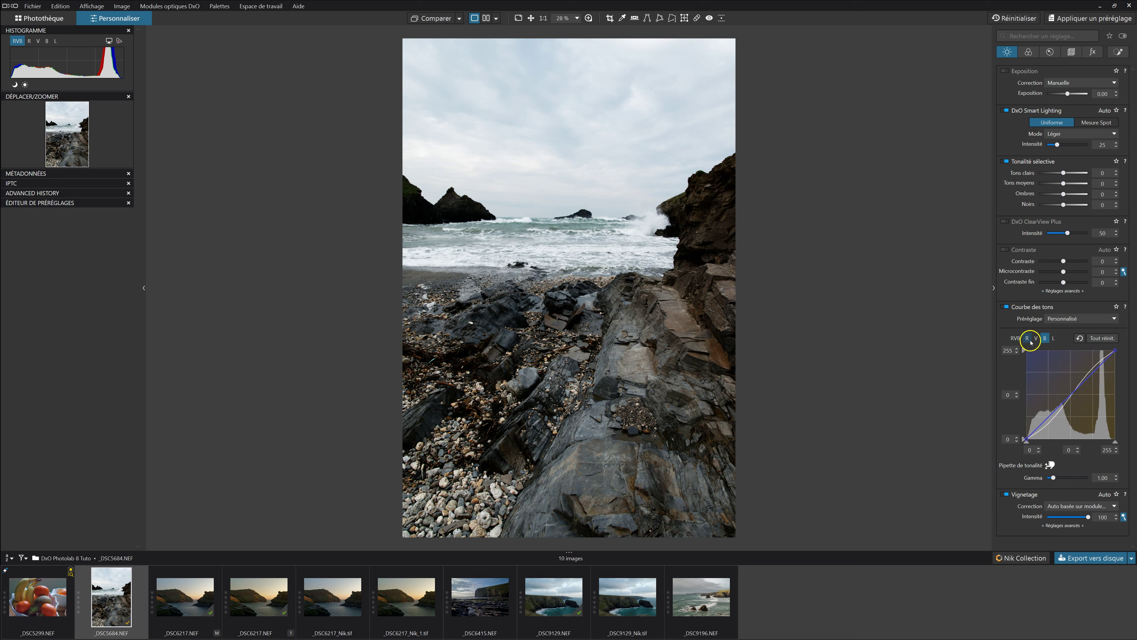
click(1029, 339)
click(1037, 340)
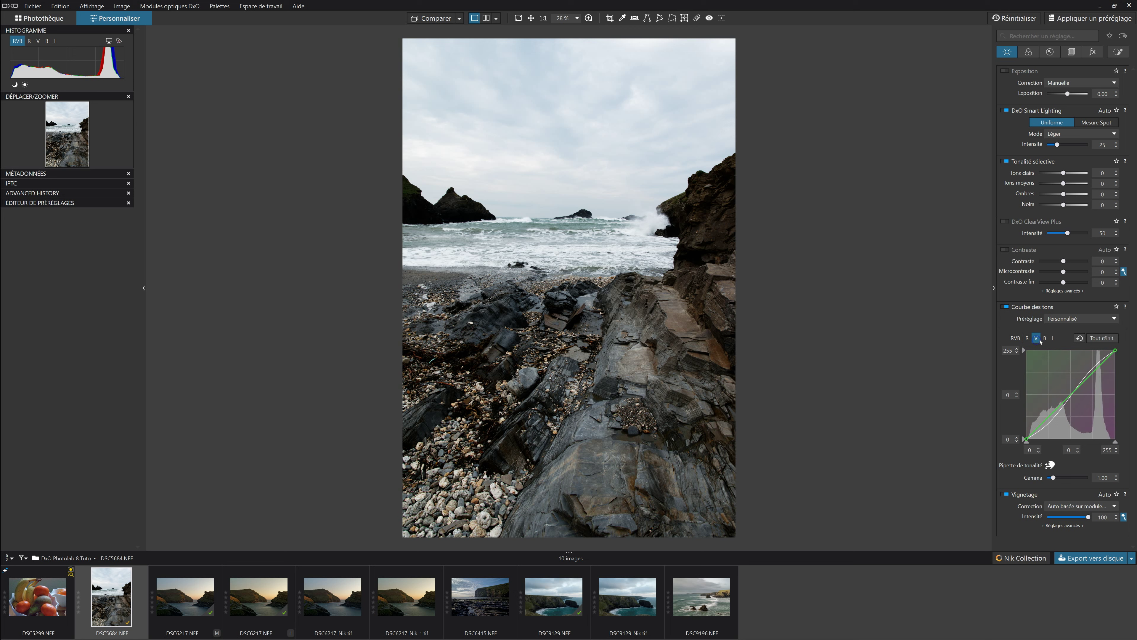
click(1043, 340)
click(1028, 342)
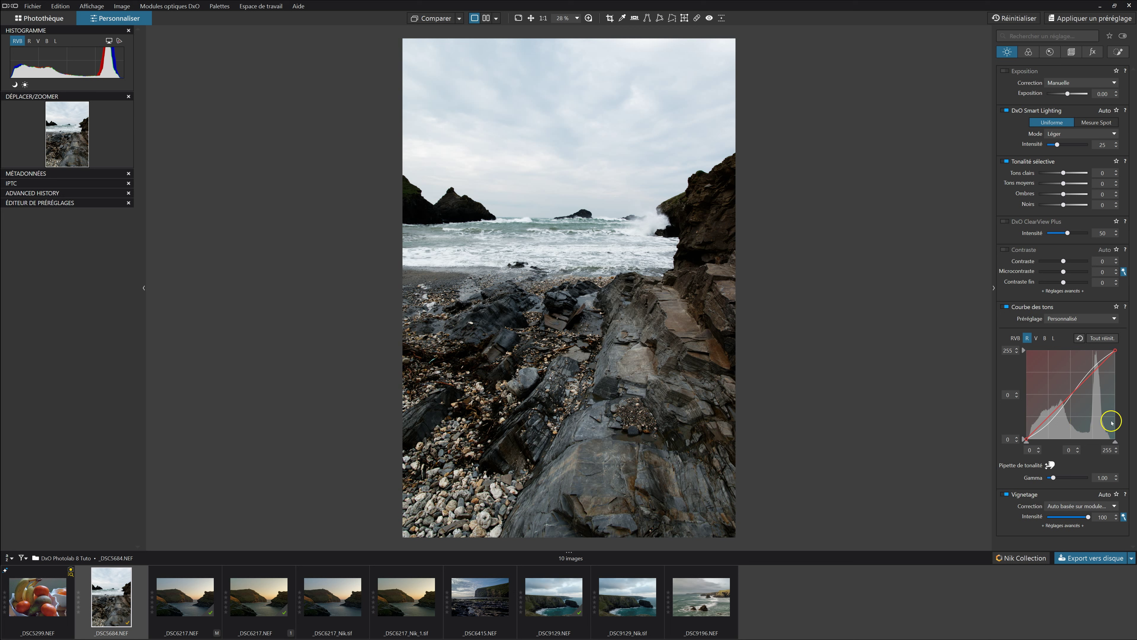
click(1037, 339)
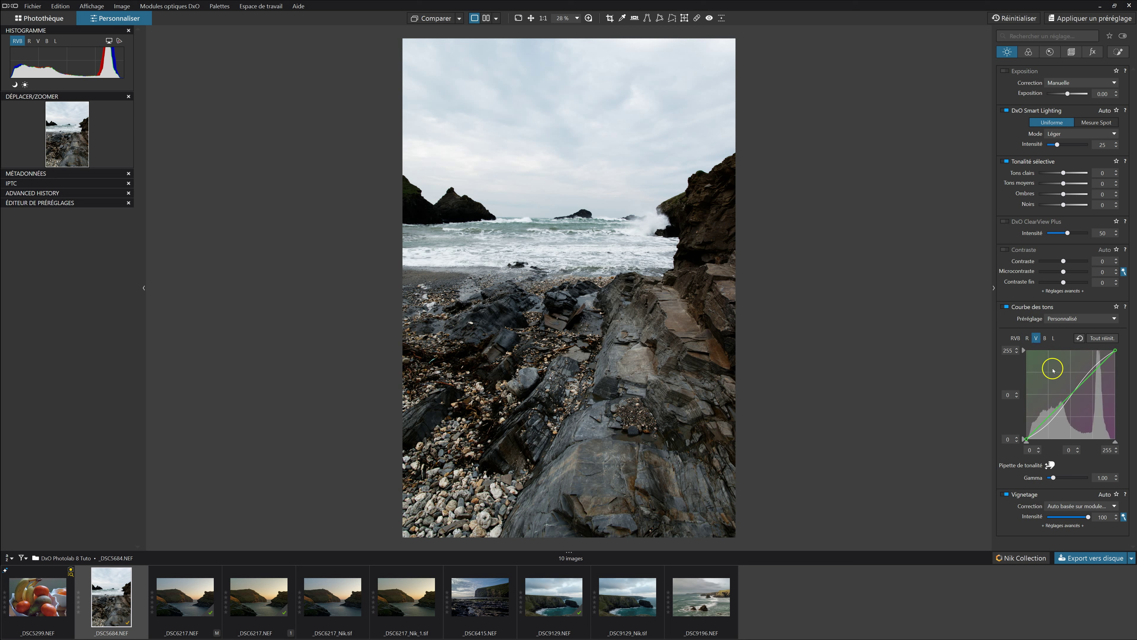
click(1045, 338)
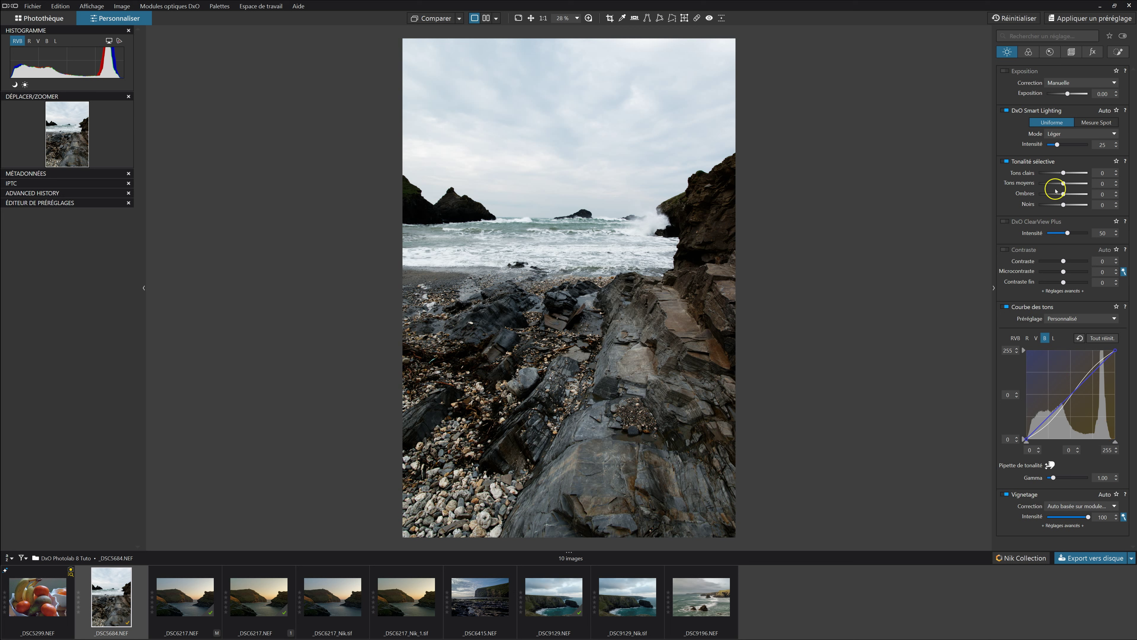
click(1029, 53)
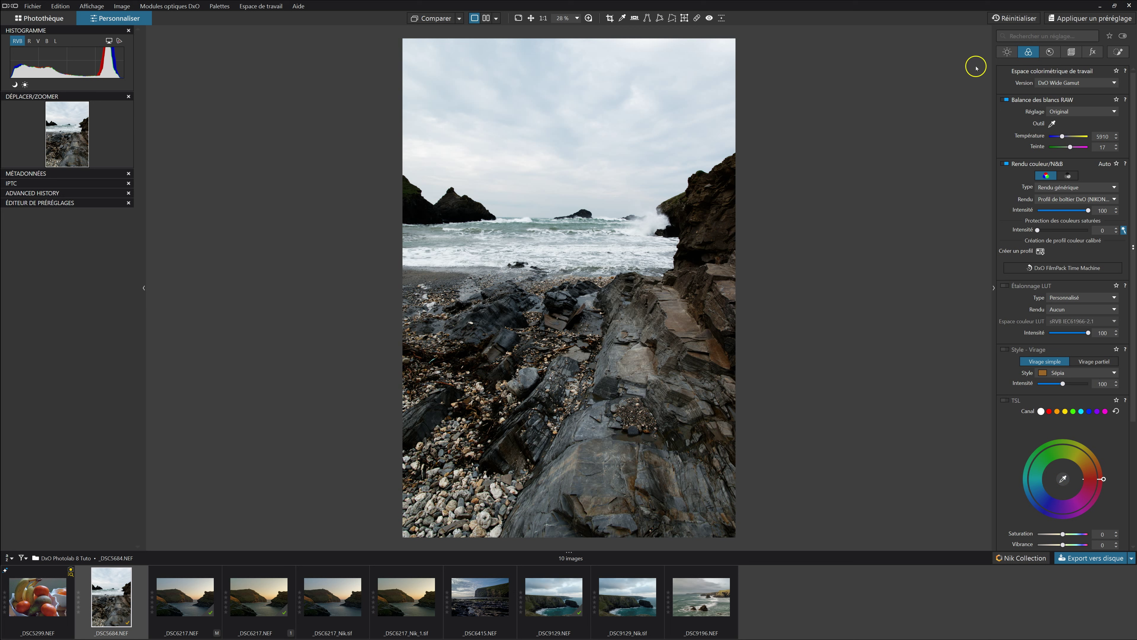
click(1008, 51)
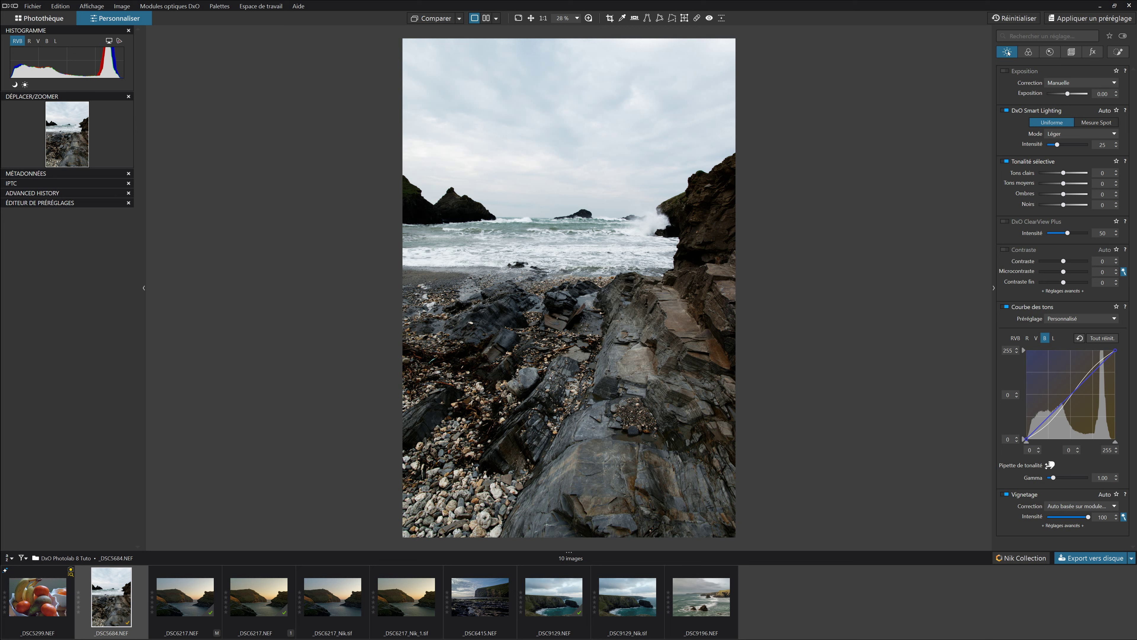
Try a midtone point on the R curve, lowering it to 130/114 and raising it to 132/132, and reset the channel.
click(1030, 339)
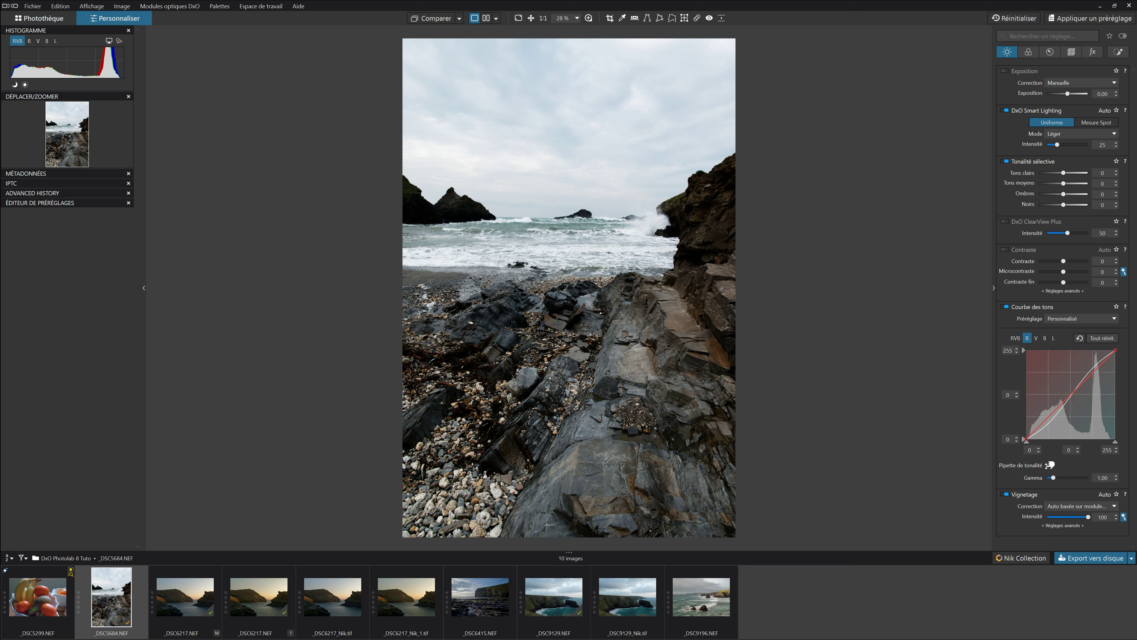
drag(1070, 397, 1072, 398)
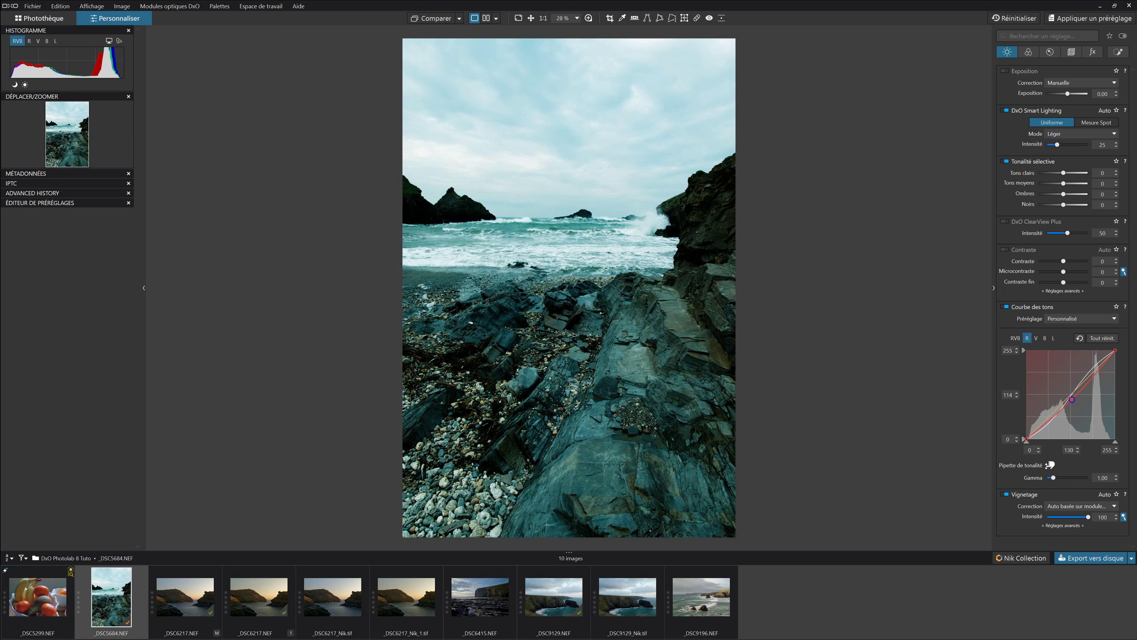
drag(1073, 398, 1072, 393)
click(1078, 339)
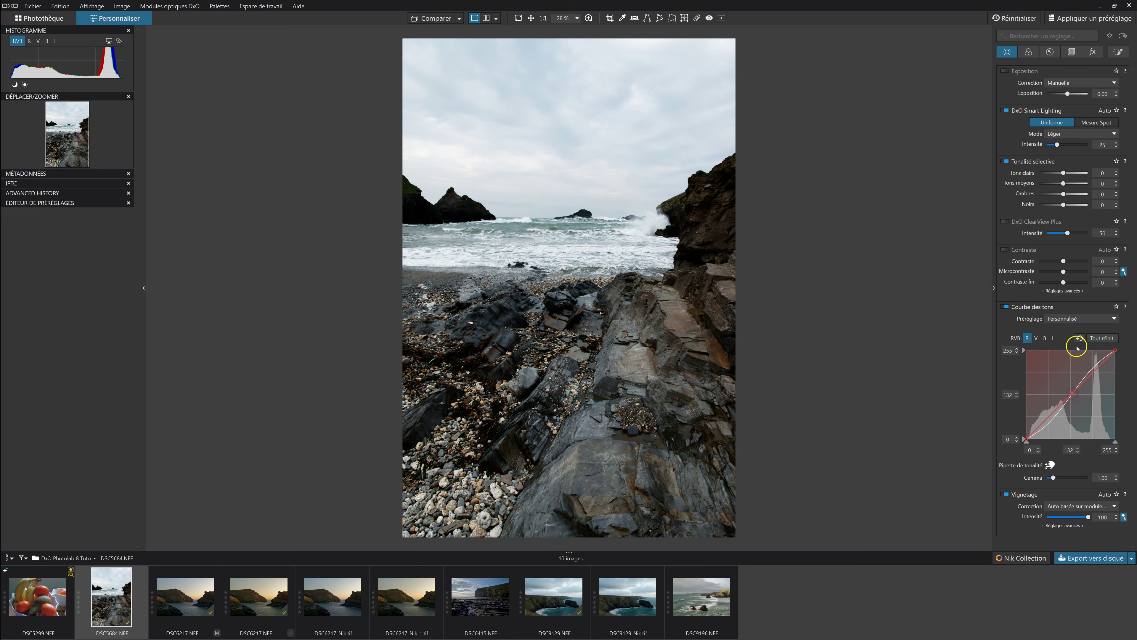
Add a shadow point at input 63 on the R curve and set its output to 72.
click(1056, 416)
drag(1047, 417, 1049, 425)
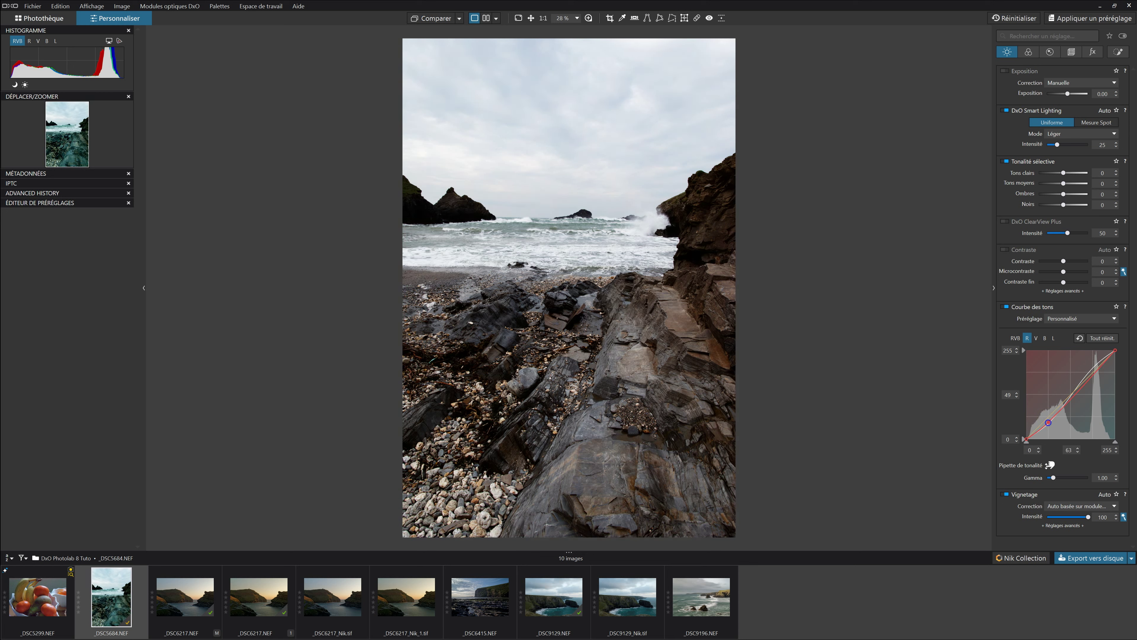
click(1017, 394)
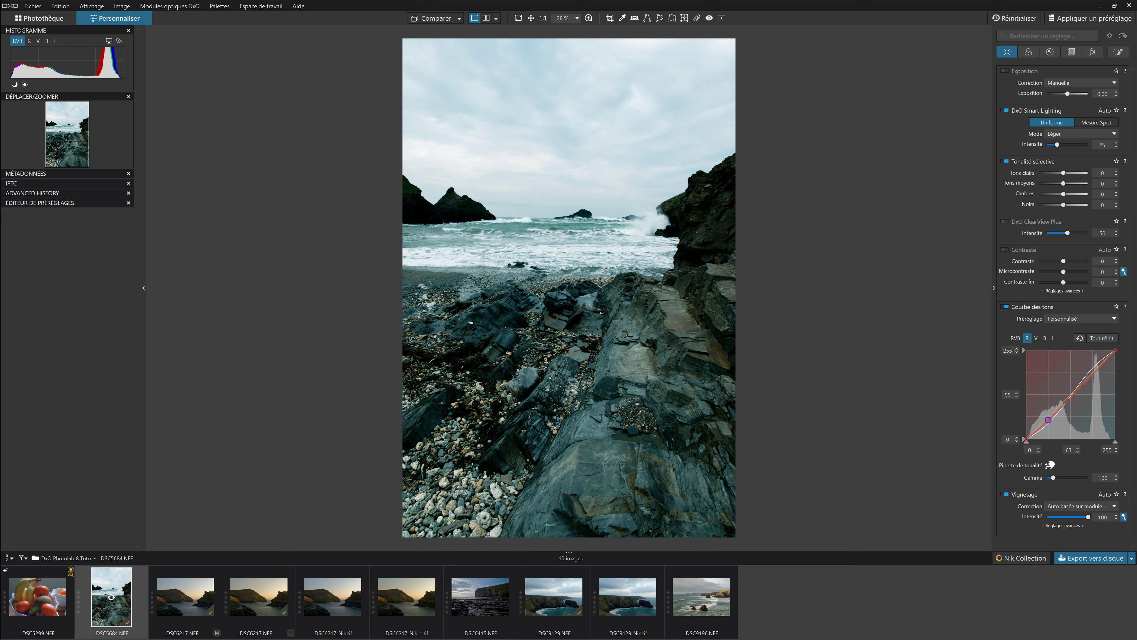
click(1018, 394)
click(1018, 393)
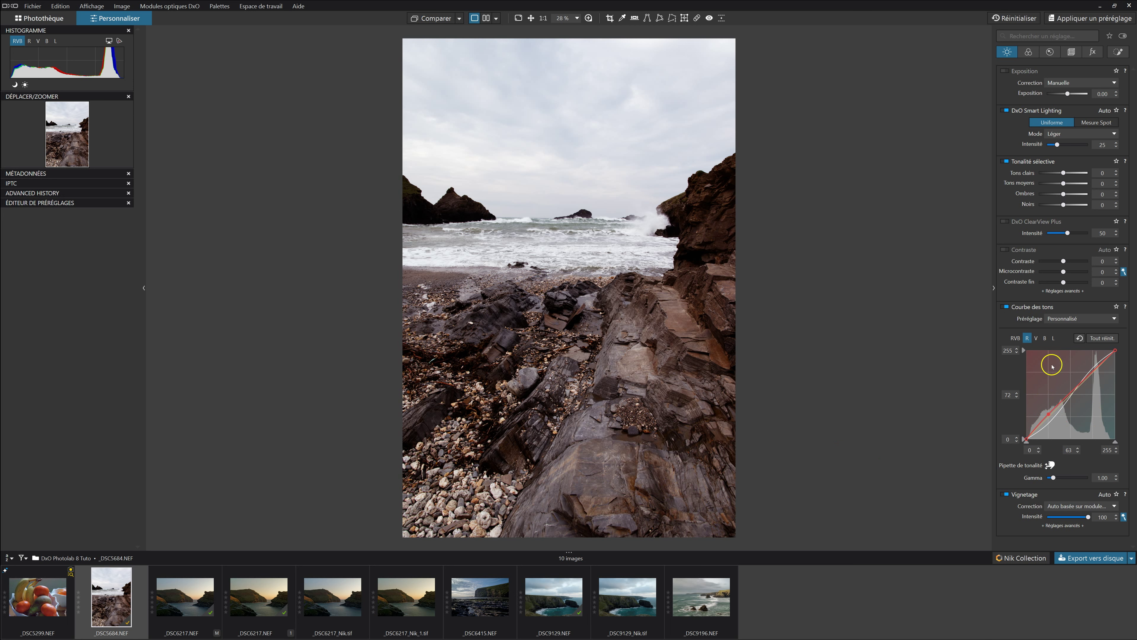
Add a shadow point at input 65 on the B curve and set its output to 57.
click(1045, 338)
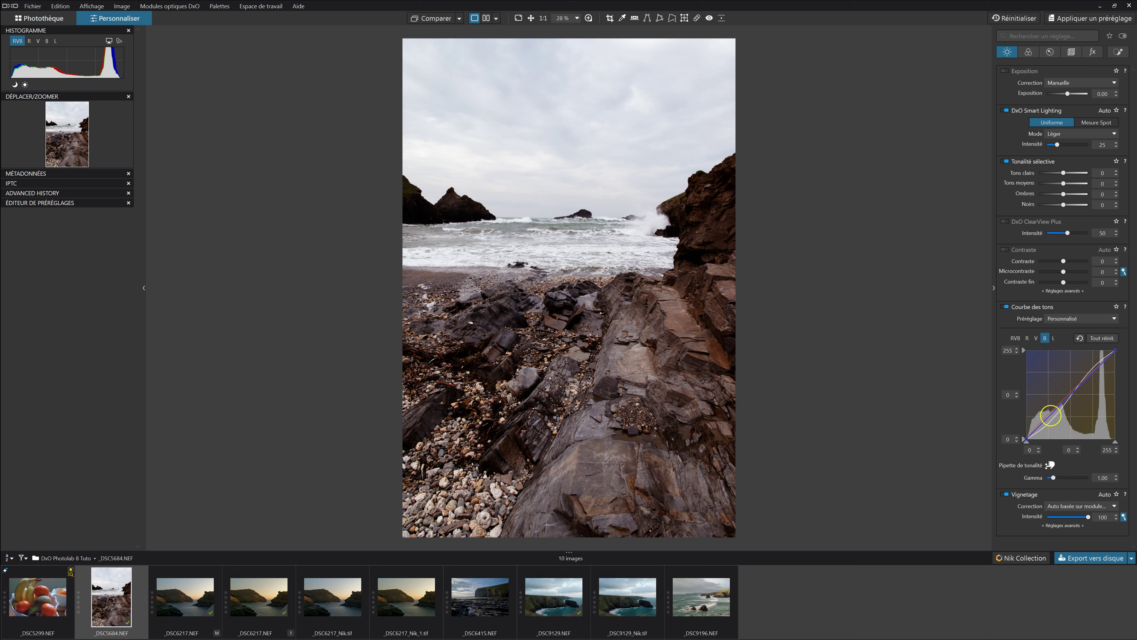
click(1049, 414)
click(1017, 397)
drag(1017, 398, 1017, 397)
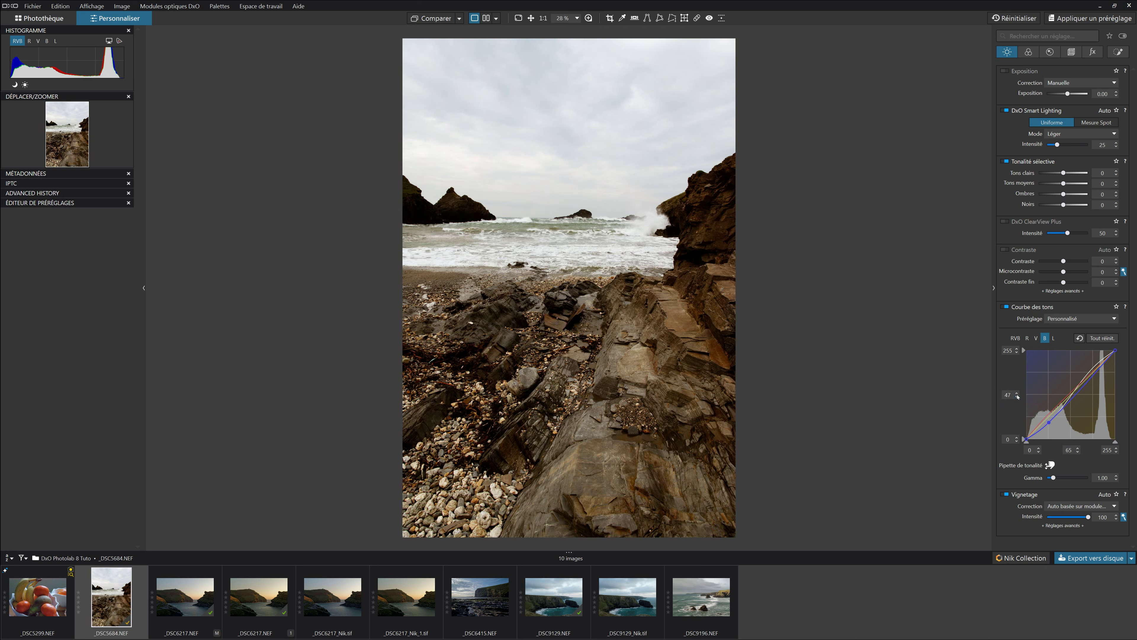
drag(1018, 395, 1017, 395)
click(1016, 397)
Review the RVB, R and B channels of the tone curve.
click(1017, 340)
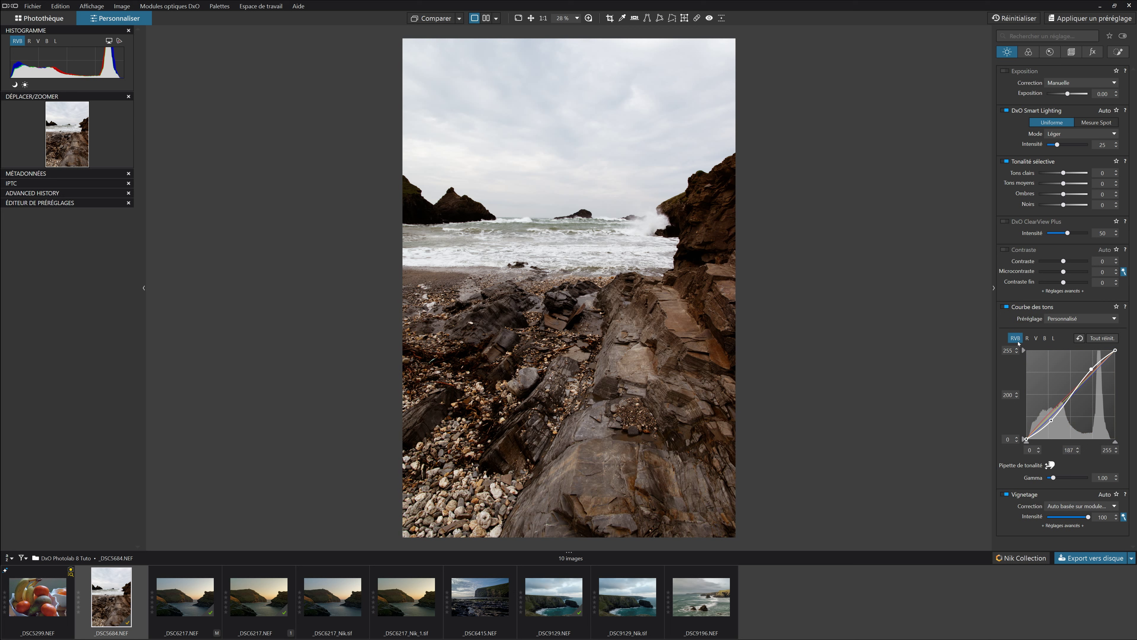
click(1018, 343)
click(1028, 338)
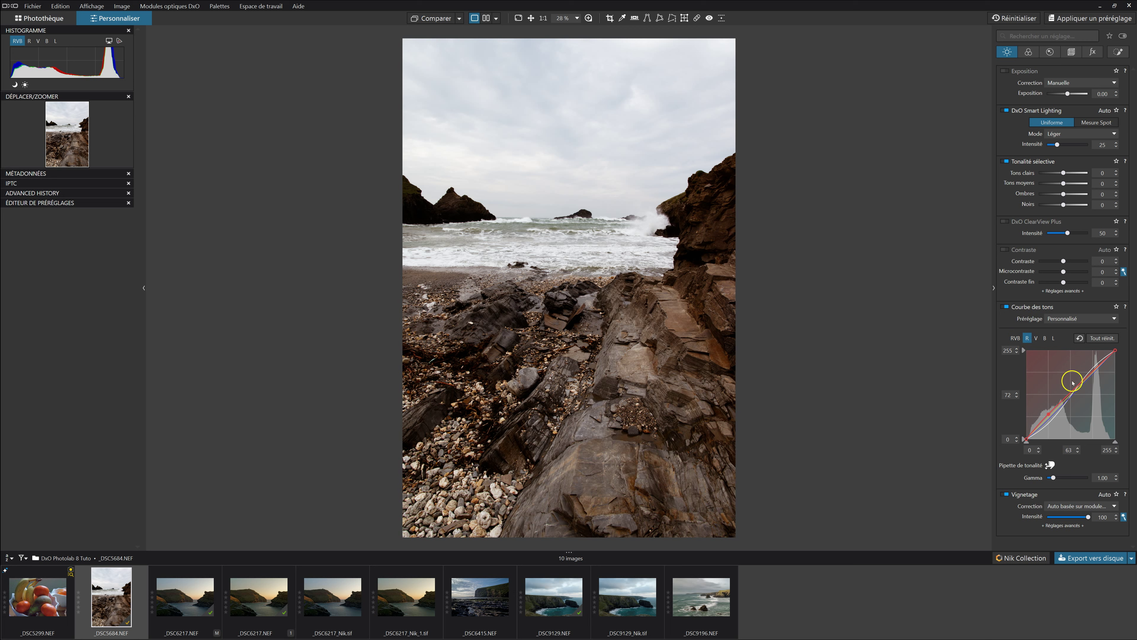
click(1045, 339)
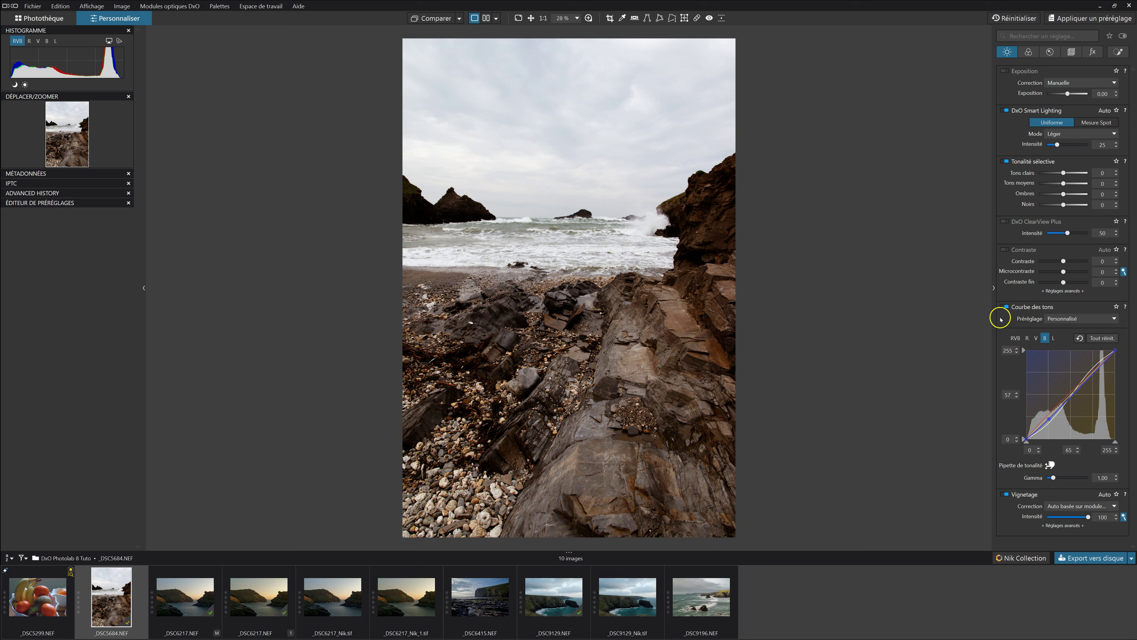
Compare the photo with and without the R and B shadow adjustments by toggling Courbe des tons, leaving it enabled.
click(1006, 307)
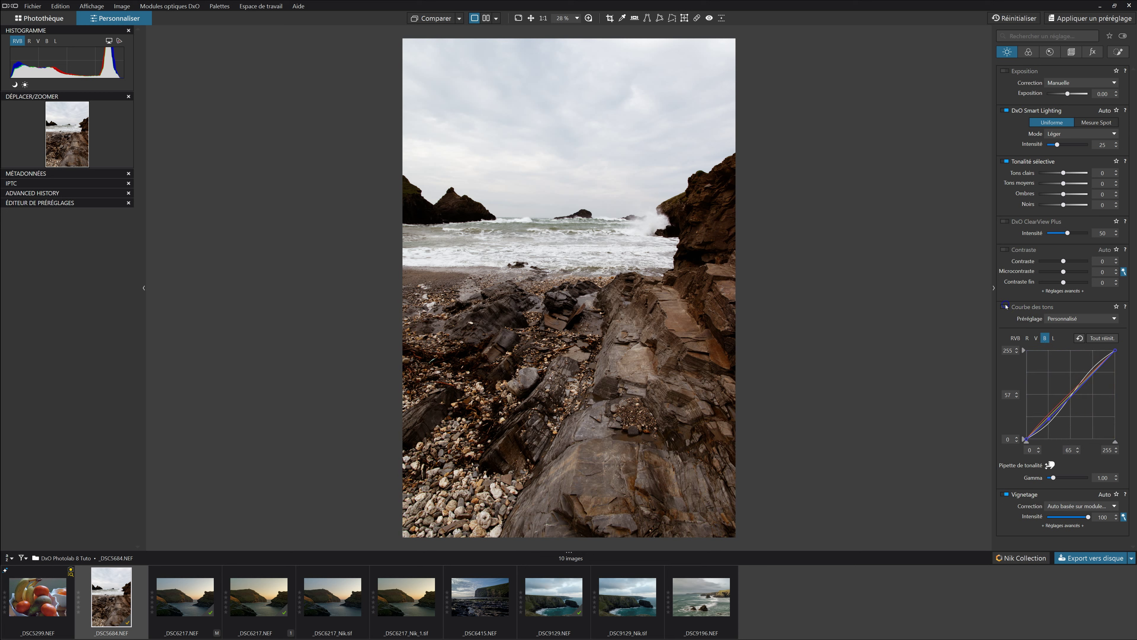
click(1006, 307)
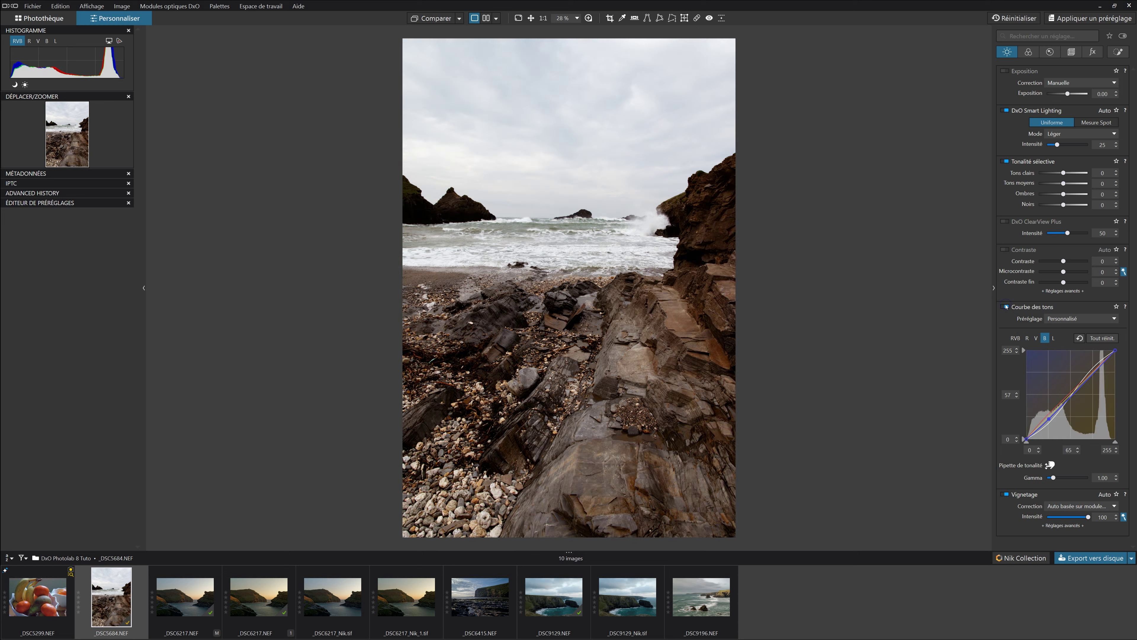
click(1006, 307)
click(1006, 307)
click(1007, 308)
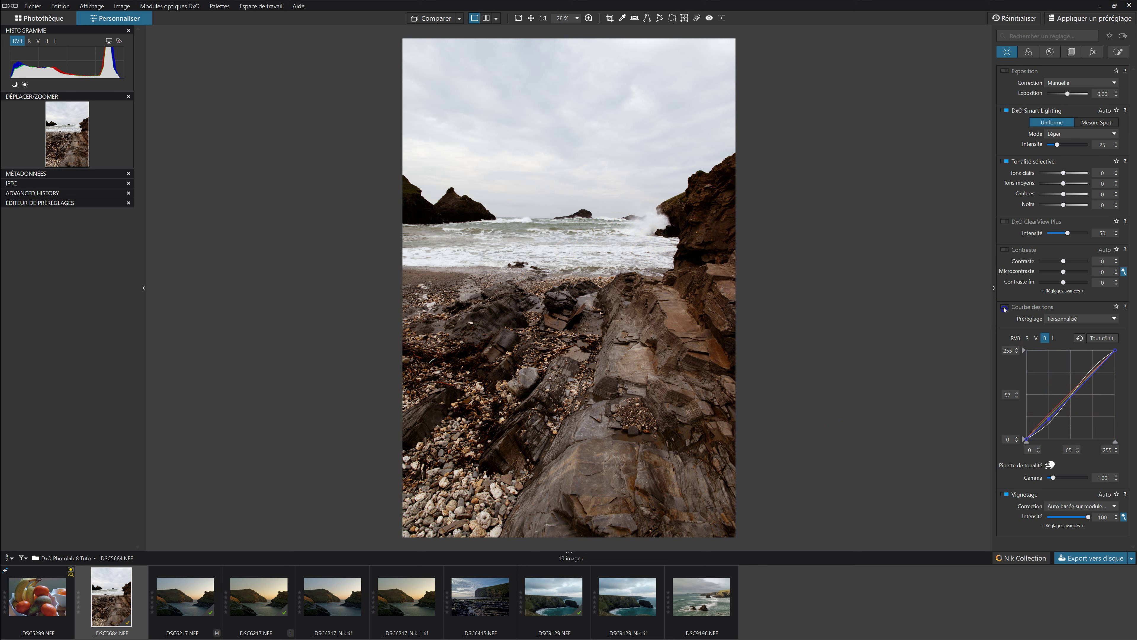
click(1006, 308)
click(1025, 353)
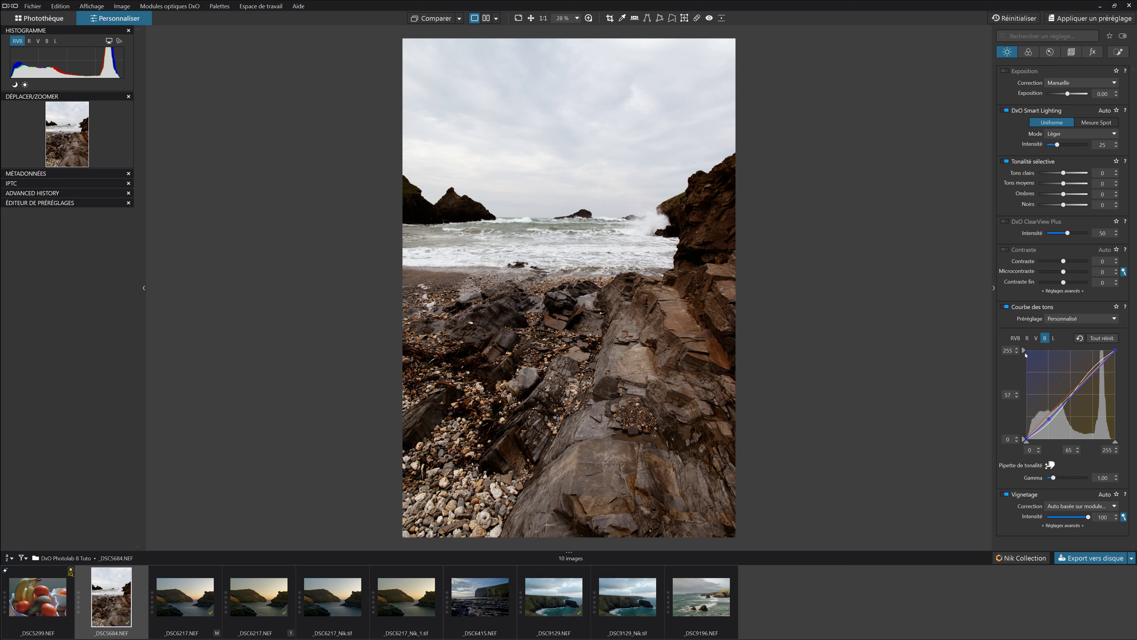
Add a highlight point at input 196 on the V curve and set its output to 190.
click(1036, 338)
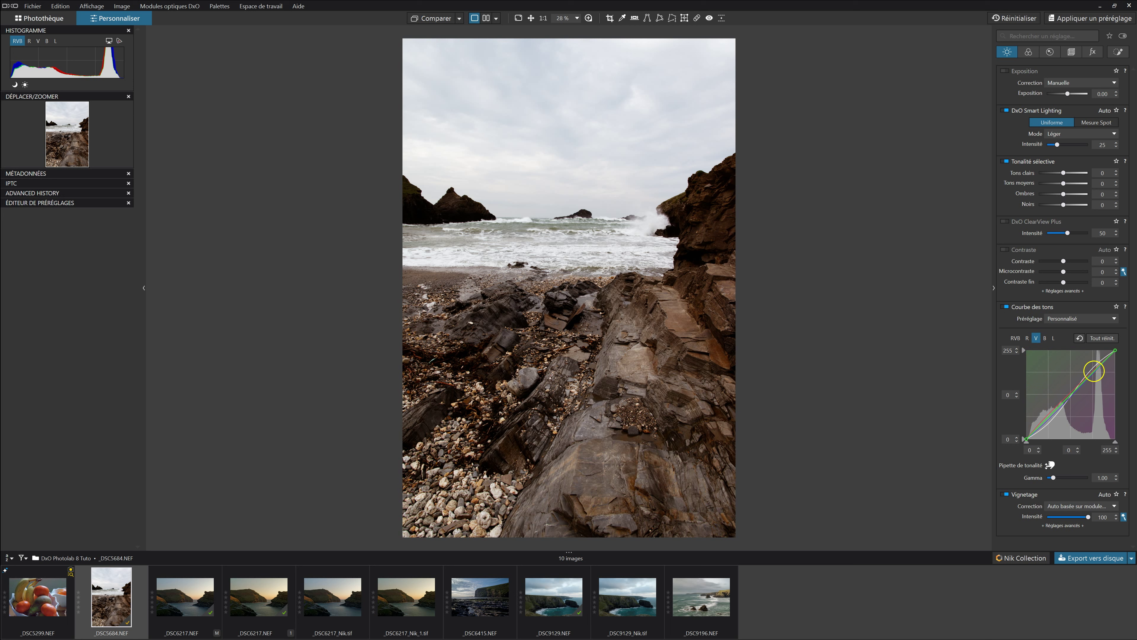
click(1095, 372)
click(1017, 397)
click(1016, 397)
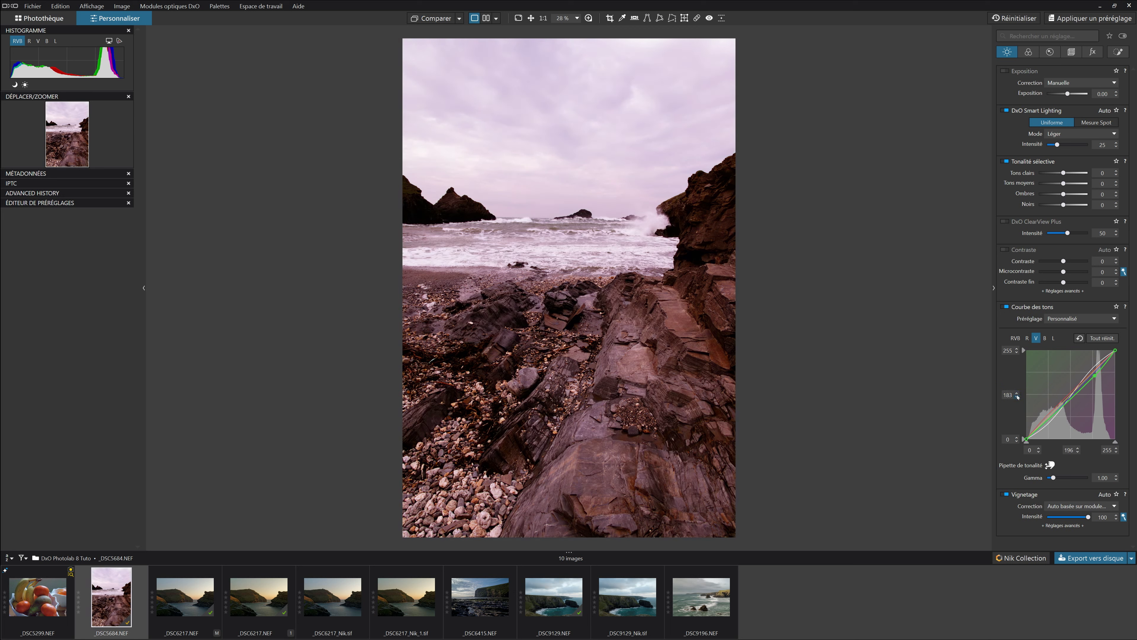
click(1018, 393)
click(1018, 393)
click(1017, 393)
click(1017, 393)
click(1017, 393)
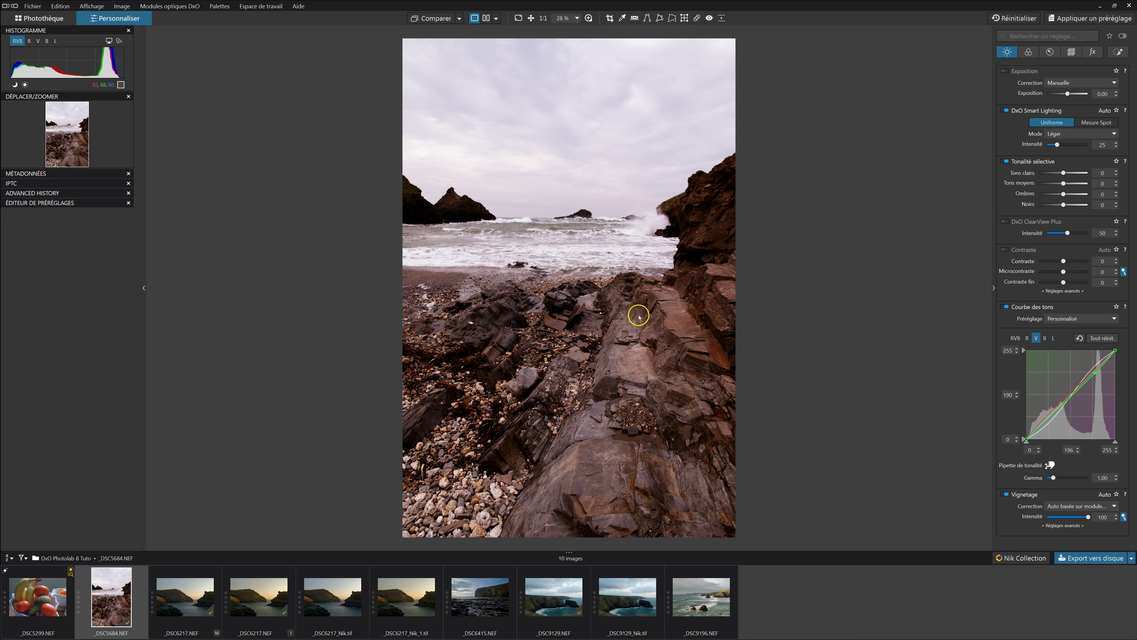
Toggle Courbe des tons off and on to check the effect of the V highlight adjustment.
click(1006, 306)
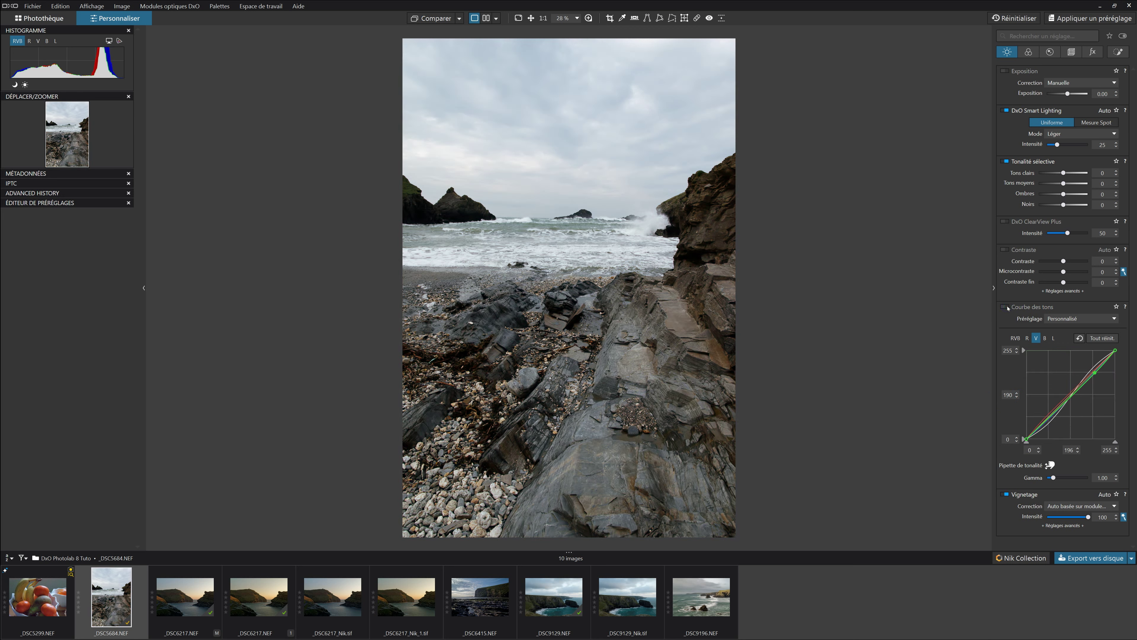
click(1007, 307)
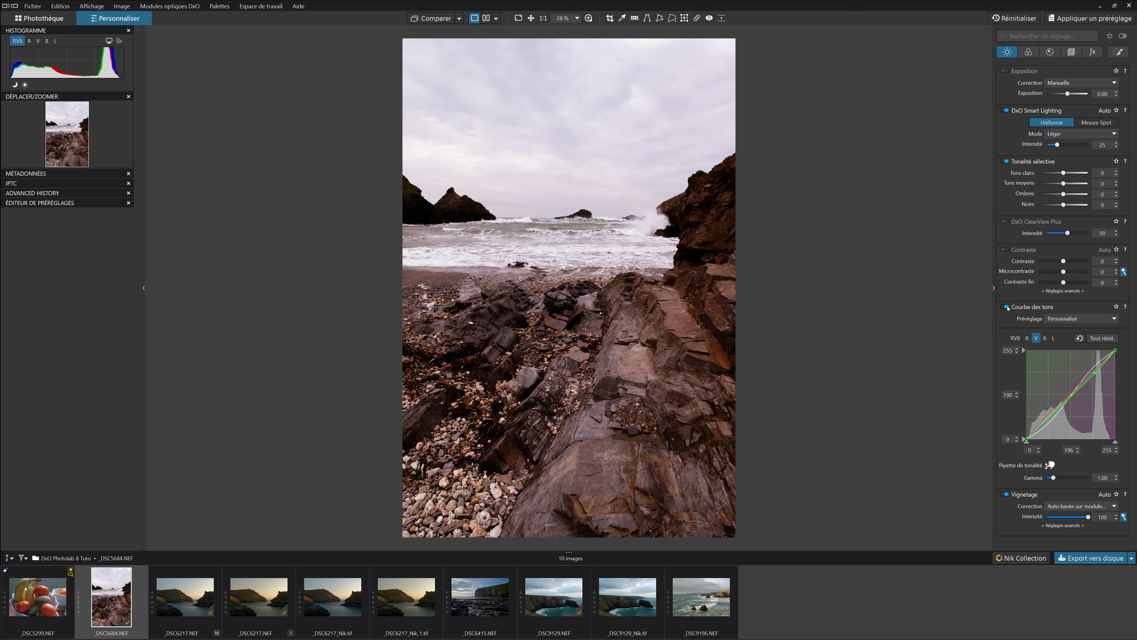
click(1025, 406)
Set Tons clairs to -46 and Ombres to 15 in Tonalité sélective.
click(1063, 172)
drag(1062, 174, 1051, 174)
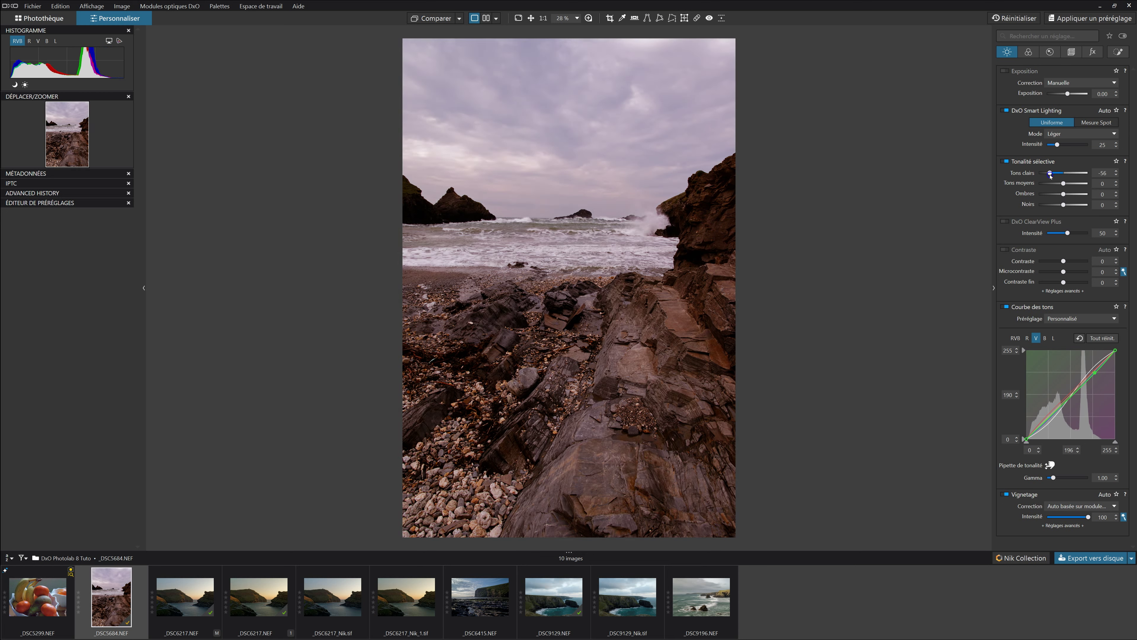
drag(1062, 176, 1053, 177)
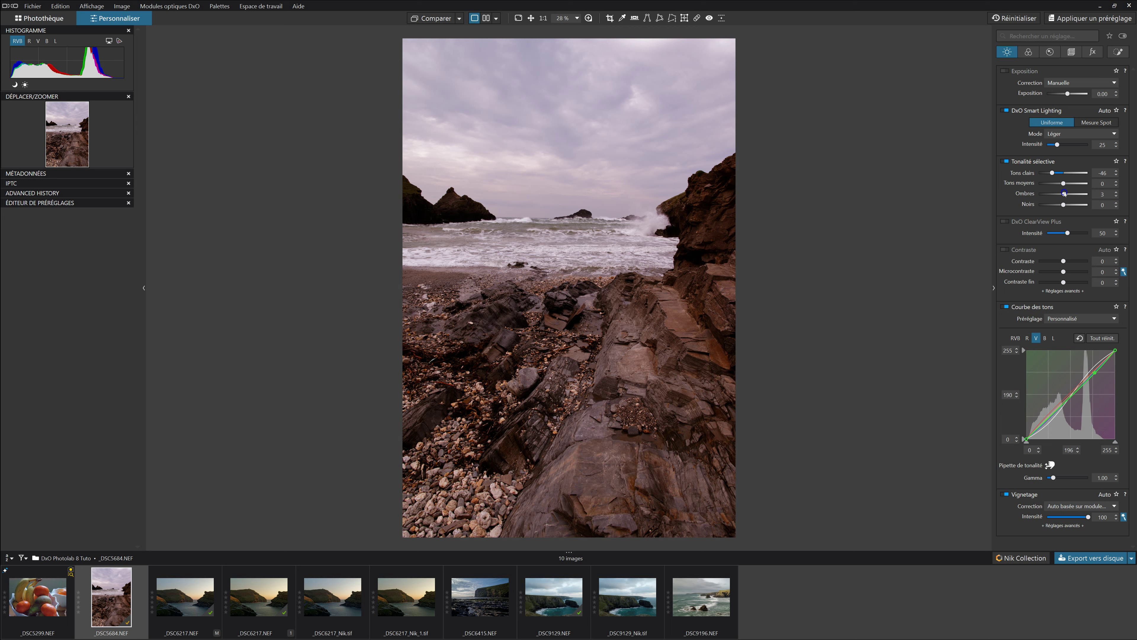
drag(1069, 193, 1069, 194)
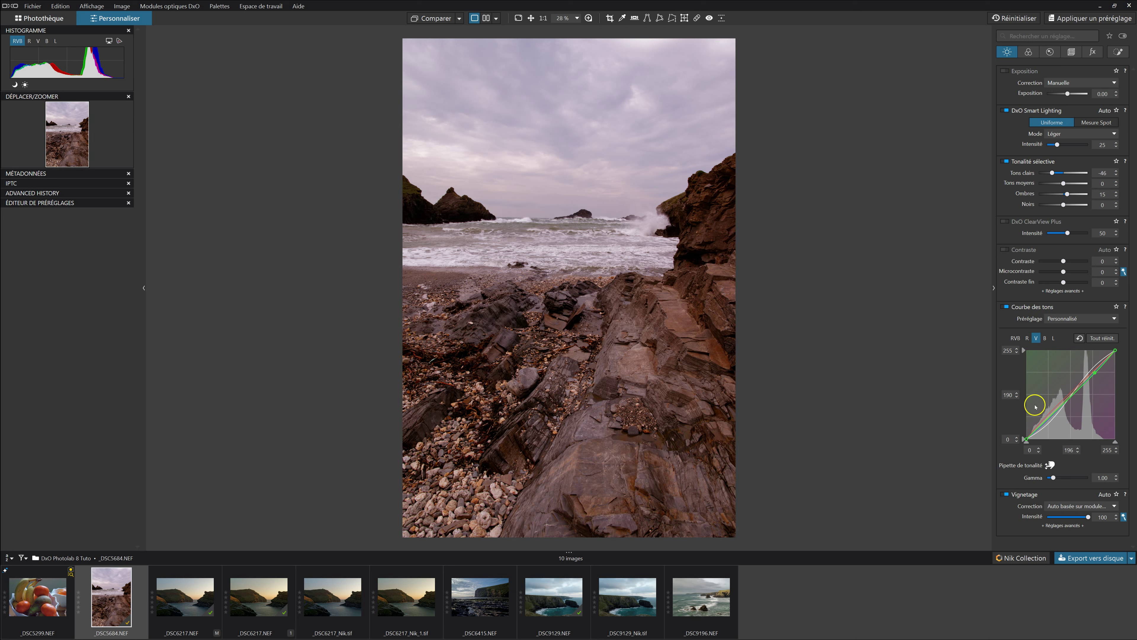
Review the R and RVB curves and compare the edited photo with the original image.
click(1027, 338)
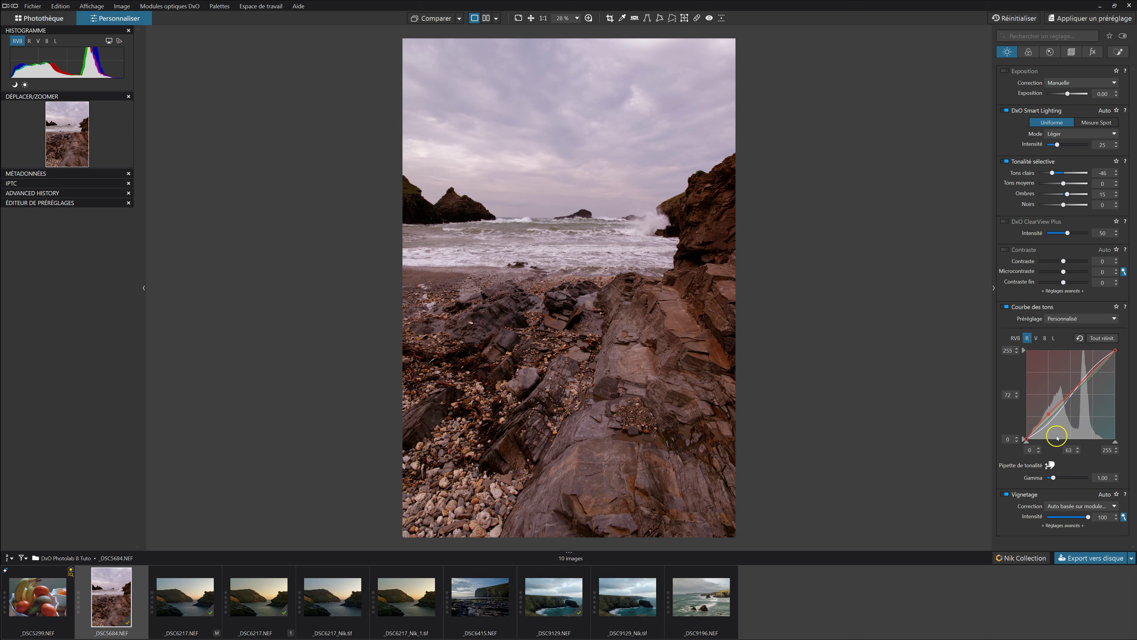
click(1015, 338)
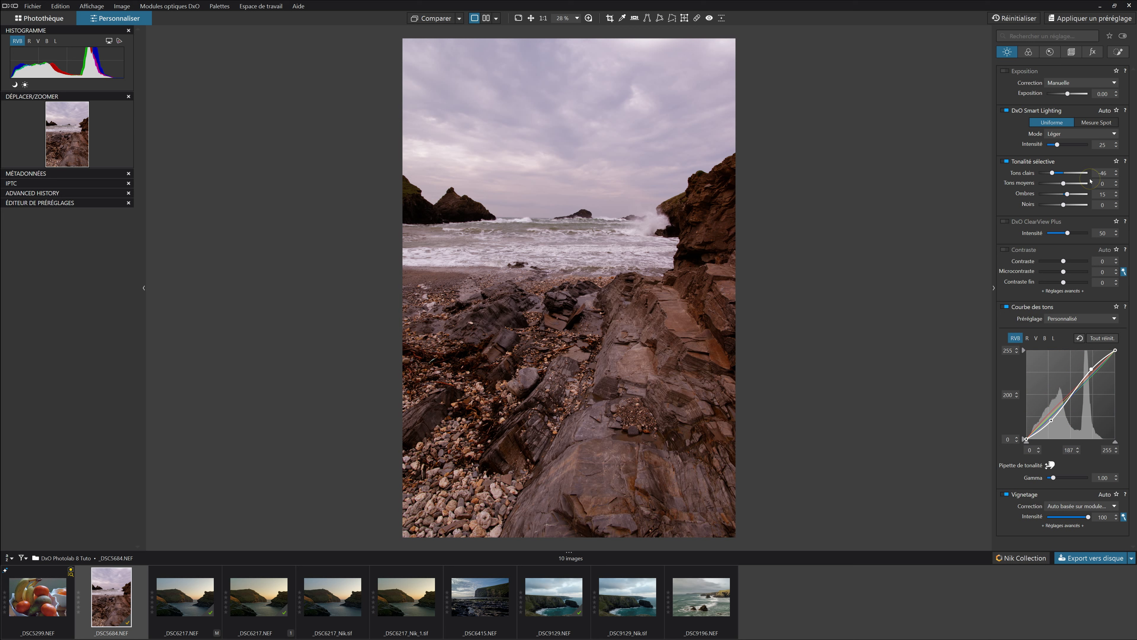
click(437, 19)
click(438, 19)
click(438, 20)
key(d)
key(d)
click(427, 19)
click(427, 19)
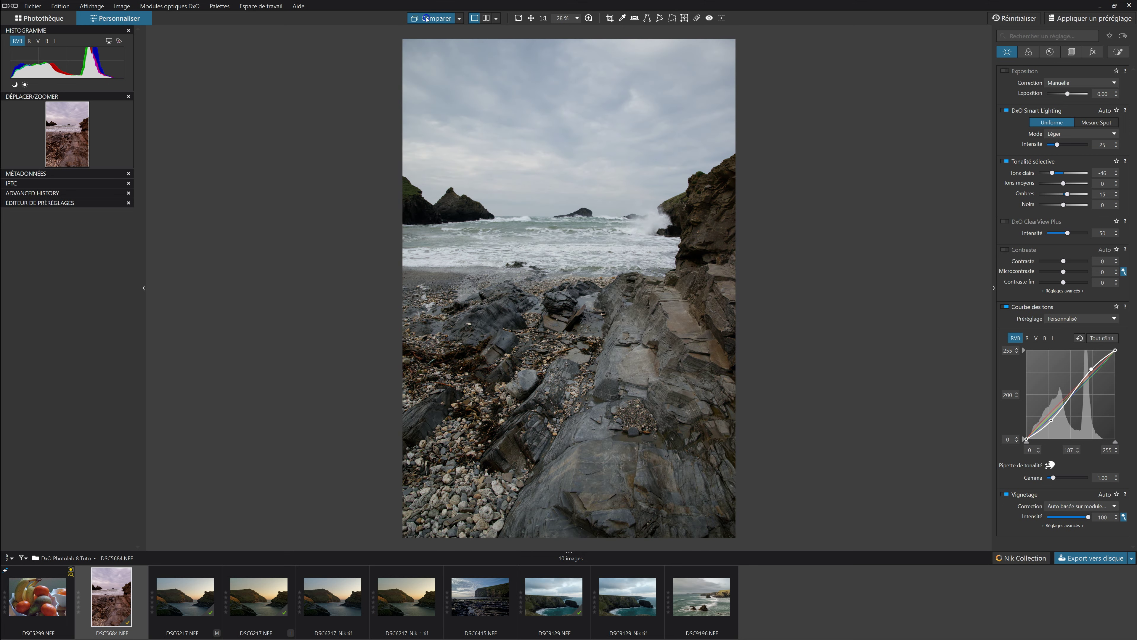
Review the V and B curves, reset the tone curves of all channels and return to the RVB curve.
click(1036, 339)
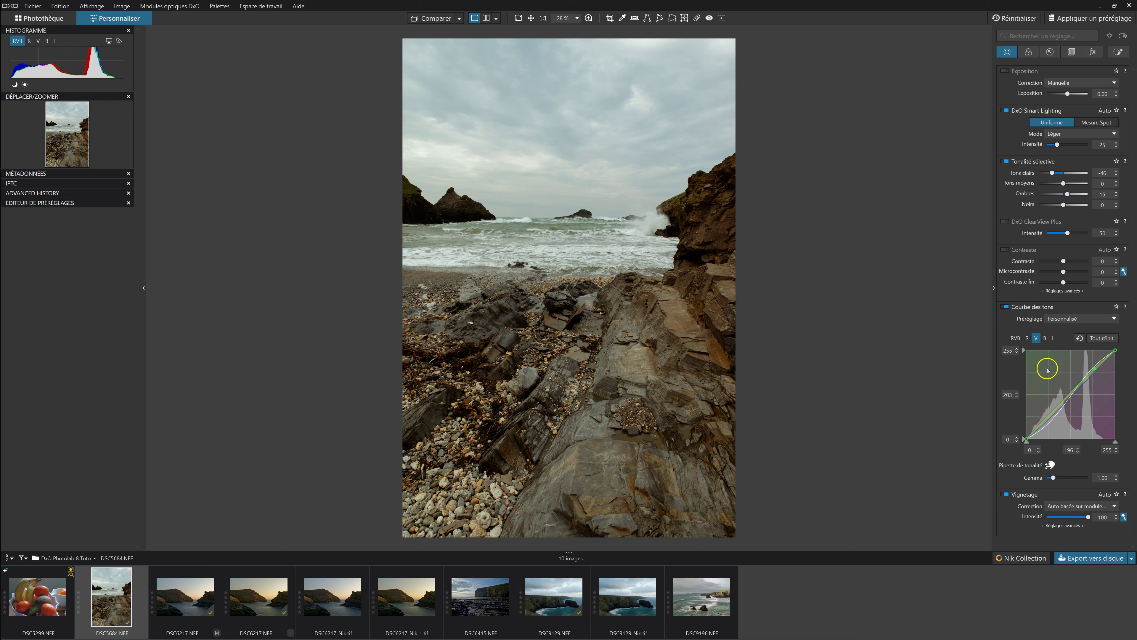
click(1045, 338)
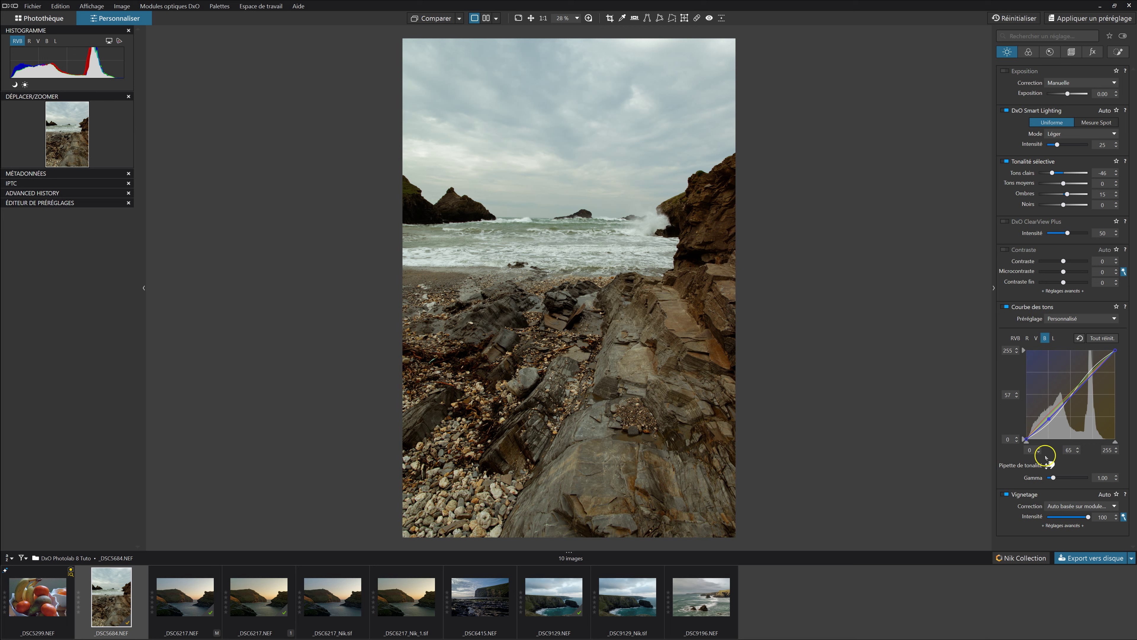
click(1102, 338)
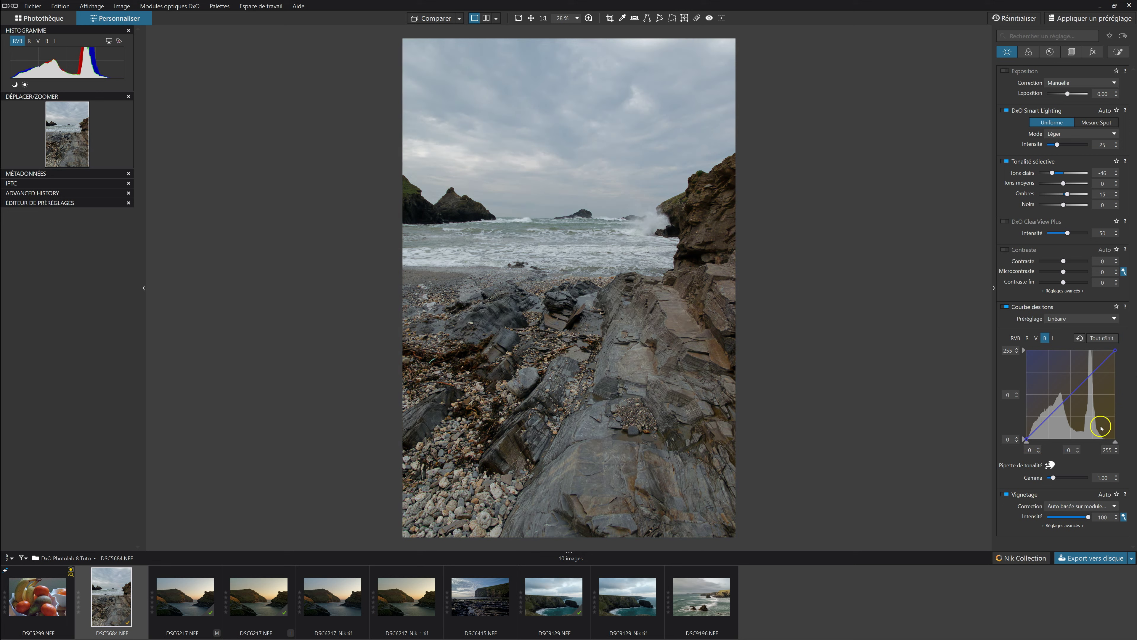
click(1028, 338)
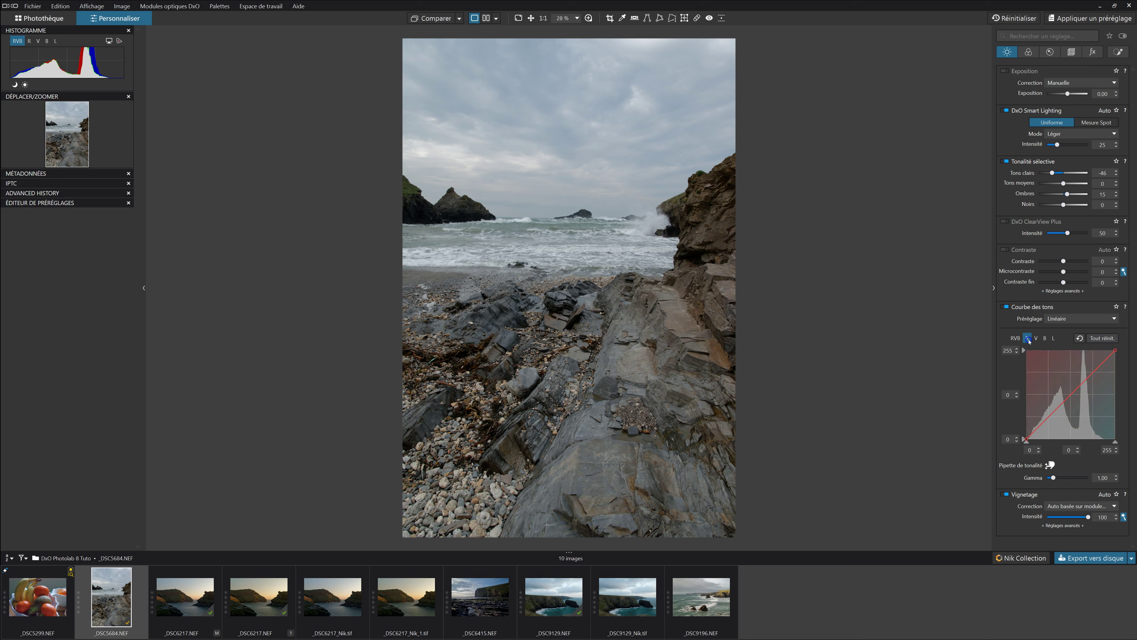
click(1018, 339)
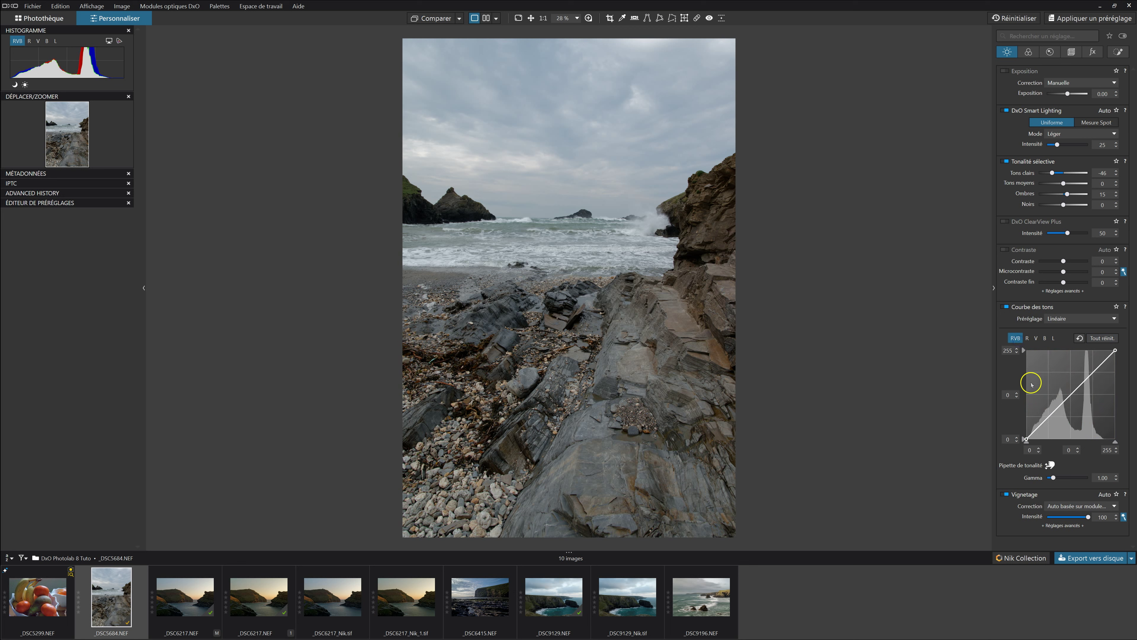
Try lowering the white point output of the RVB curve to 124.
click(1025, 340)
mouse_move(1027, 352)
mouse_down()
mouse_move(1017, 447)
mouse_move(1027, 340)
mouse_up()
mouse_move(1024, 439)
mouse_down()
mouse_move(1011, 339)
mouse_move(1008, 453)
mouse_move(996, 343)
mouse_move(1009, 442)
mouse_up()
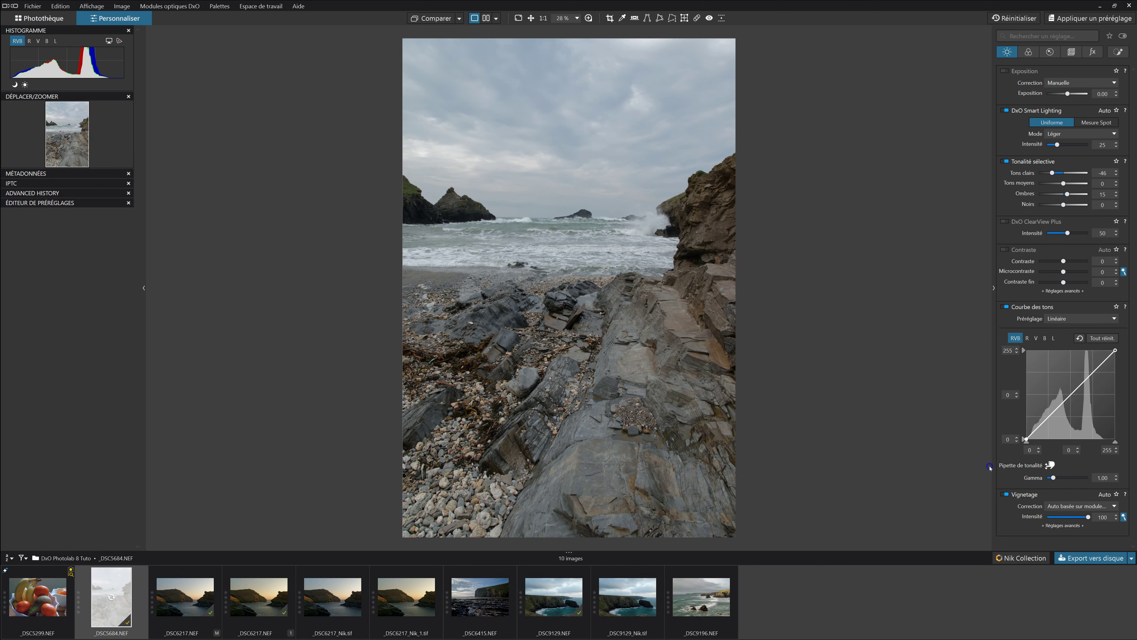
mouse_move(1021, 348)
mouse_down()
mouse_move(1019, 462)
mouse_move(1018, 341)
mouse_up()
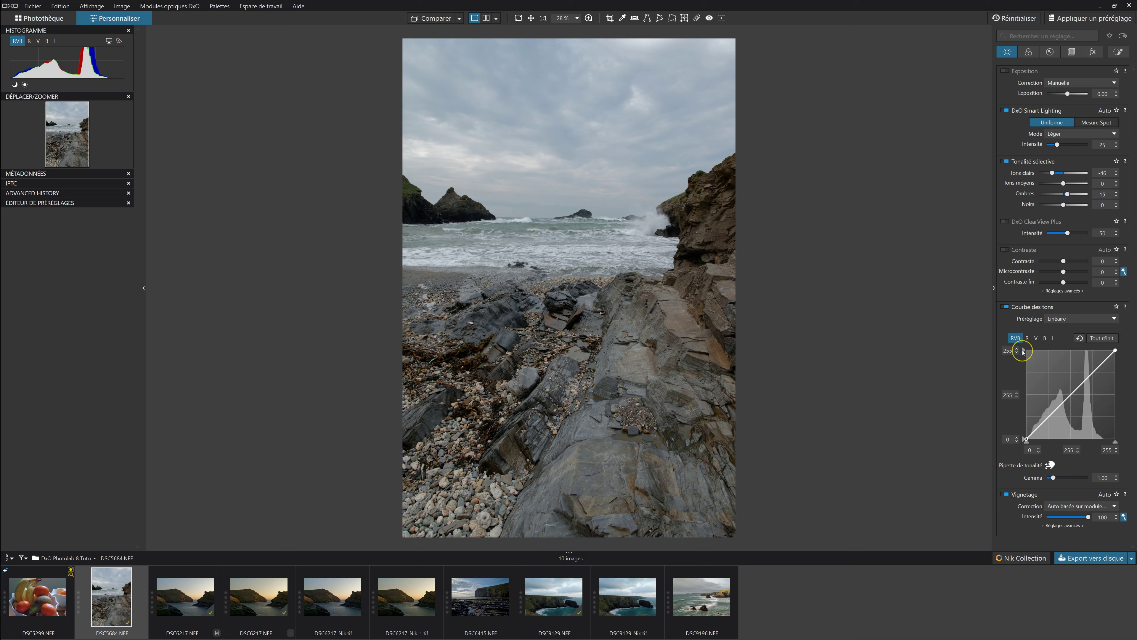
drag(1023, 352, 1023, 397)
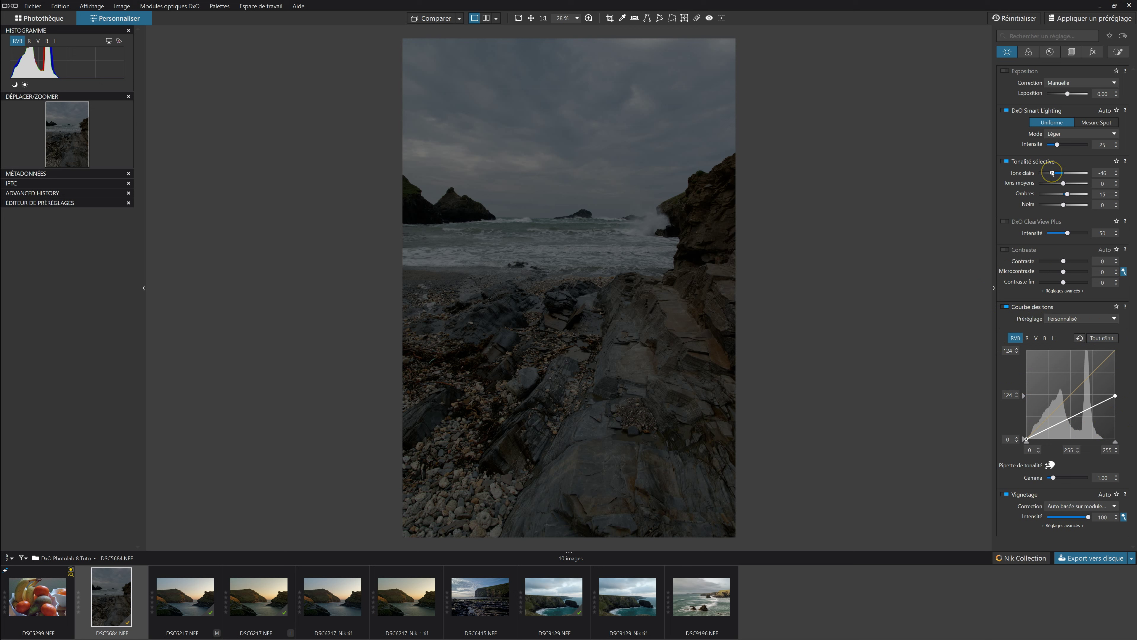
Set Tons clairs to -32 and raise the RVB curve's white point output to 229.
mouse_move(1052, 173)
mouse_down()
mouse_move(1104, 168)
mouse_move(1052, 161)
mouse_move(1057, 174)
mouse_up()
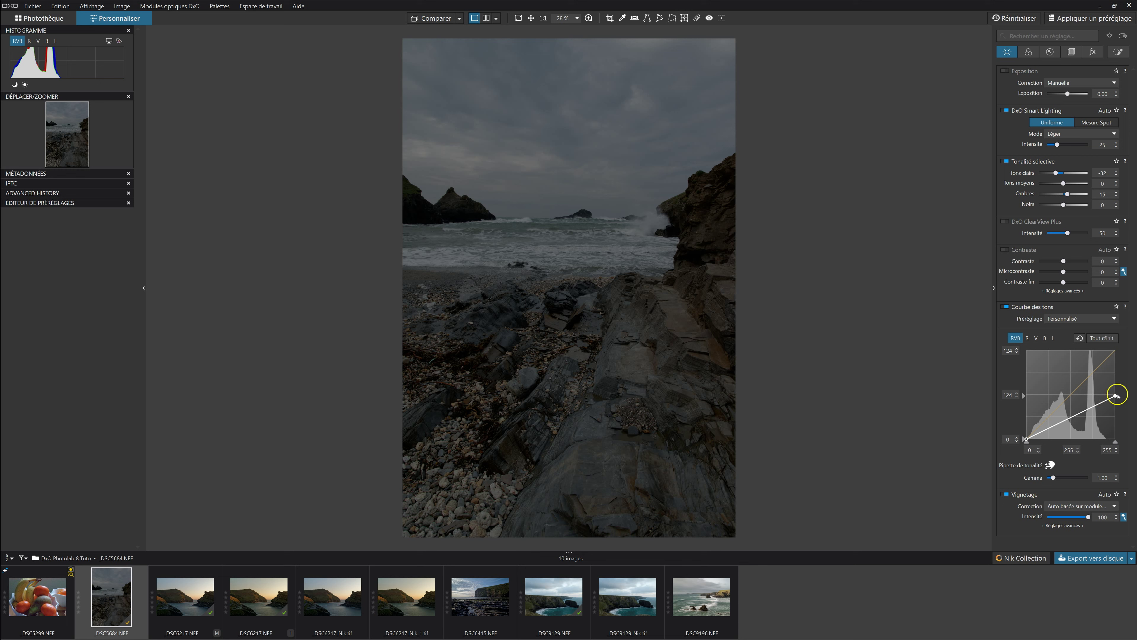
drag(1115, 395, 1122, 358)
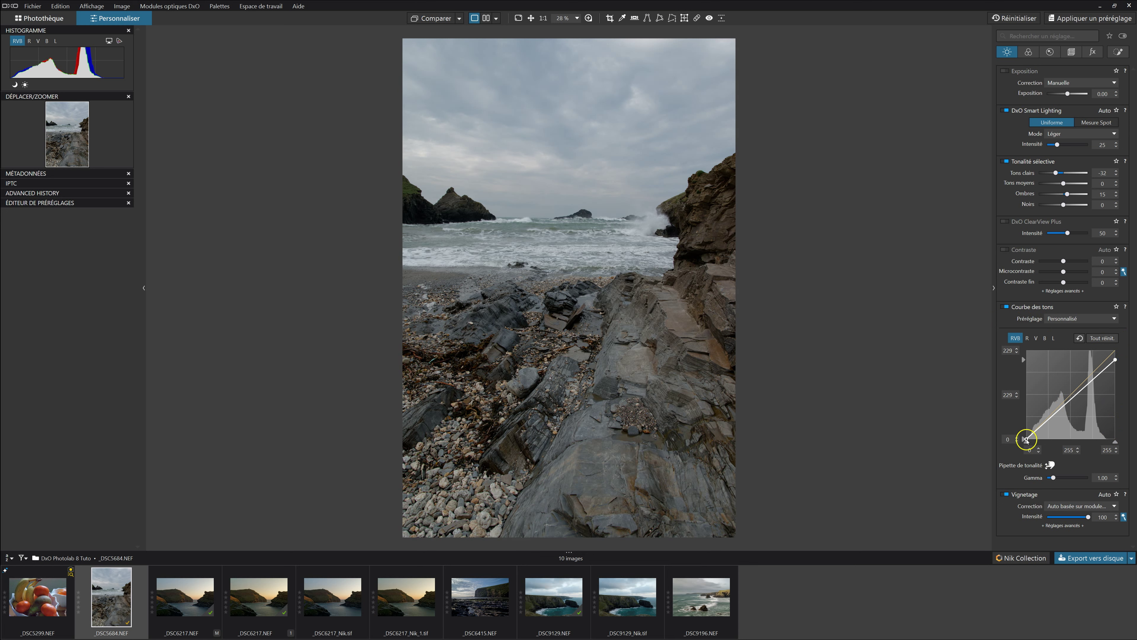
Move the RVB curve's black point input to 30 and raise Noirs to 100 in Tonalité sélective.
drag(1026, 443, 1039, 444)
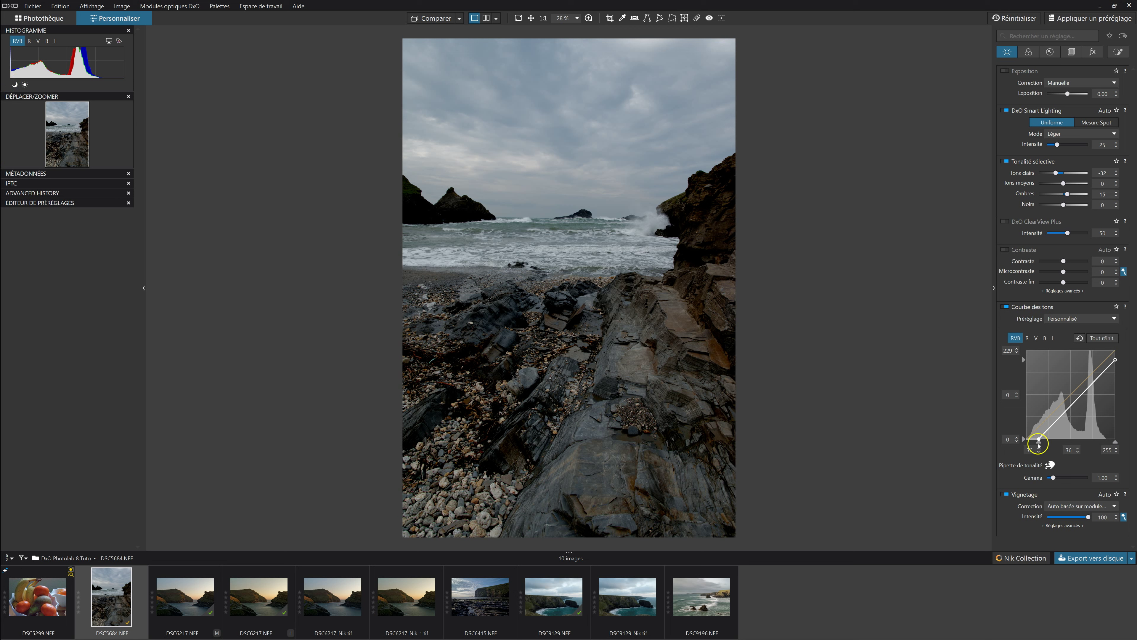
drag(1039, 444, 1034, 443)
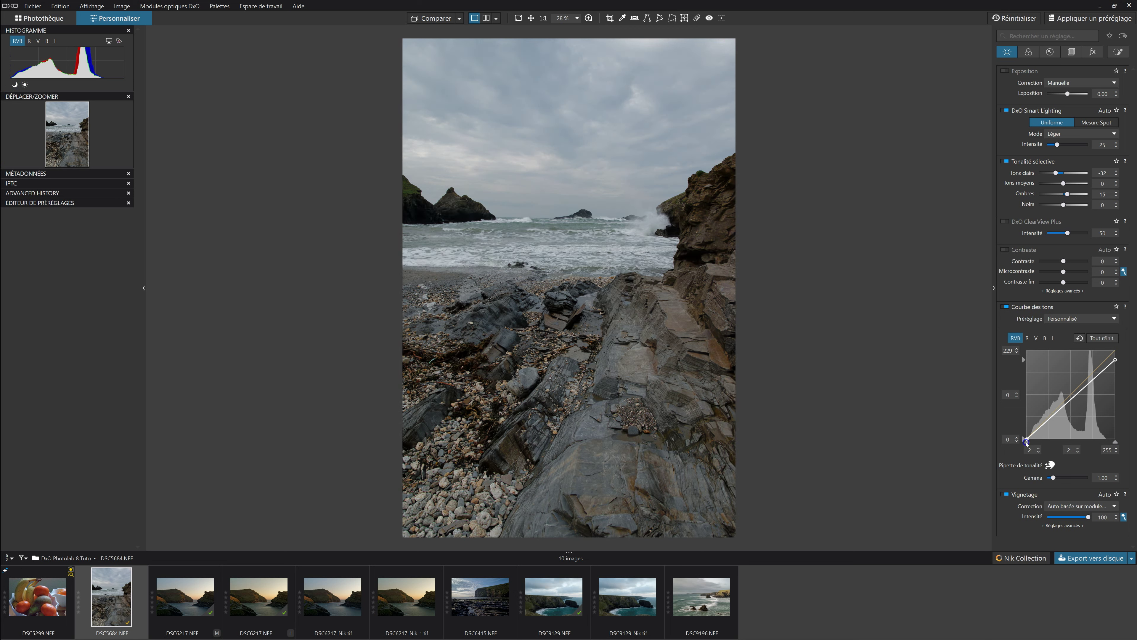
drag(1033, 443, 1037, 442)
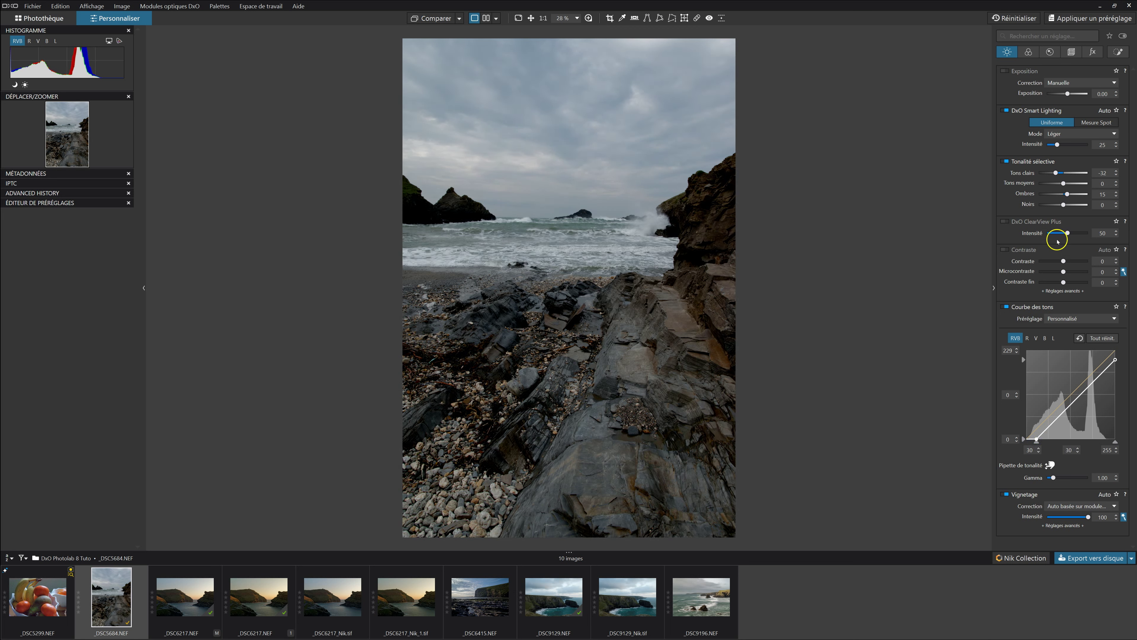
drag(1064, 205, 1089, 205)
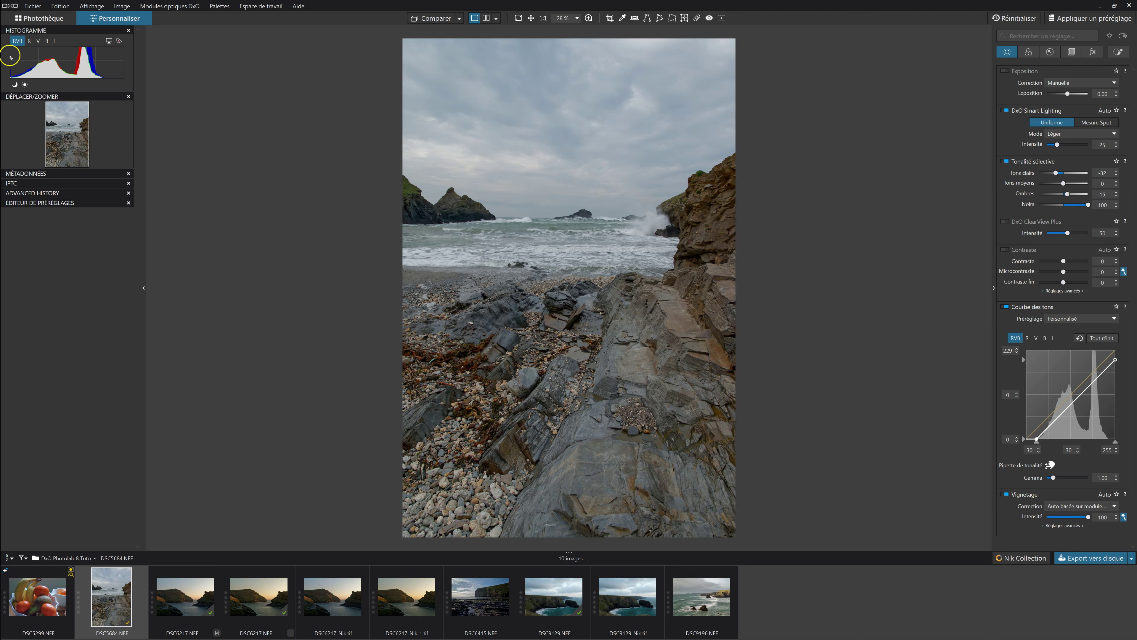
Return the RVB curve's black point input to 0 and reset Noirs to 0.
drag(1035, 442, 998, 440)
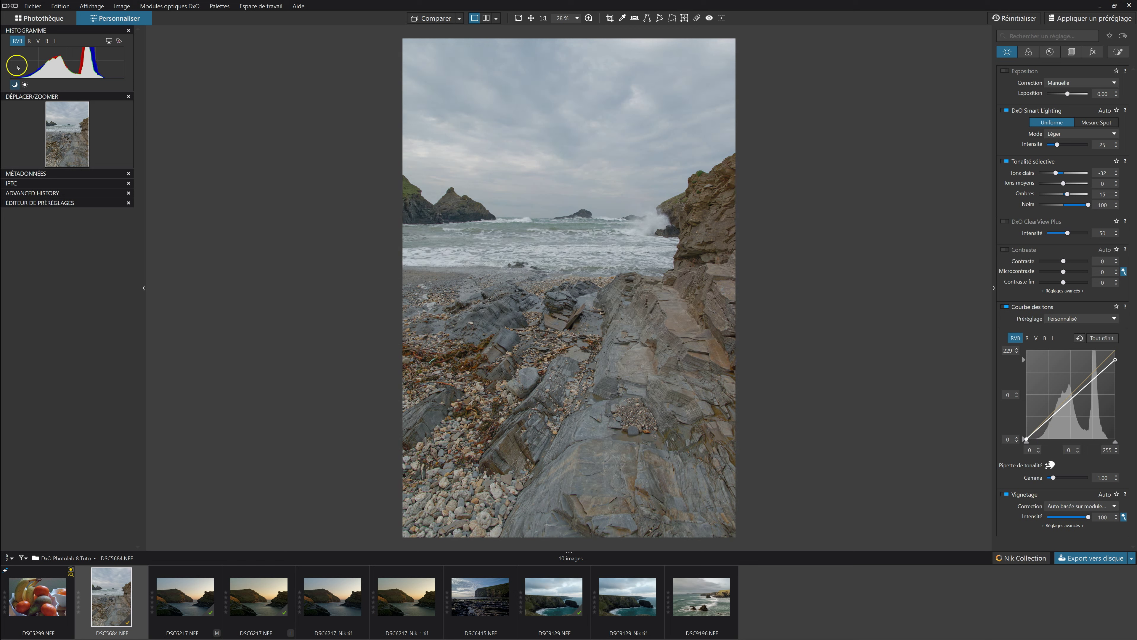
mouse_move(1087, 205)
mouse_down()
mouse_move(1099, 205)
mouse_move(1049, 204)
mouse_move(1068, 202)
mouse_up()
double_click(1068, 202)
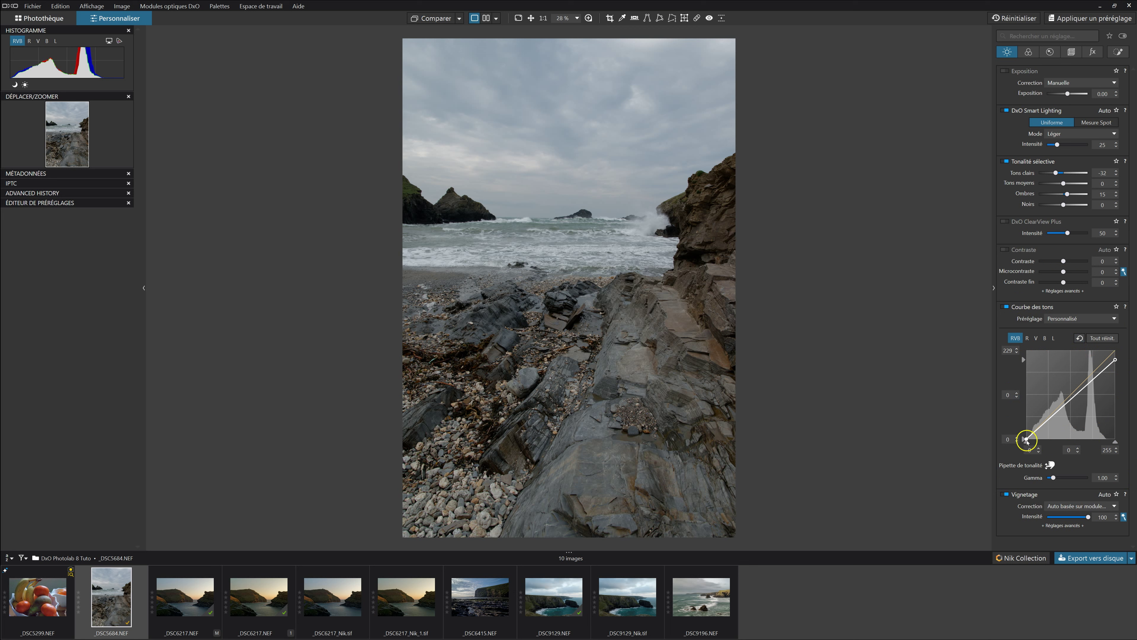
Set the RVB curve's black point input to 15 and restore its white point output to 255.
drag(1027, 441, 1032, 440)
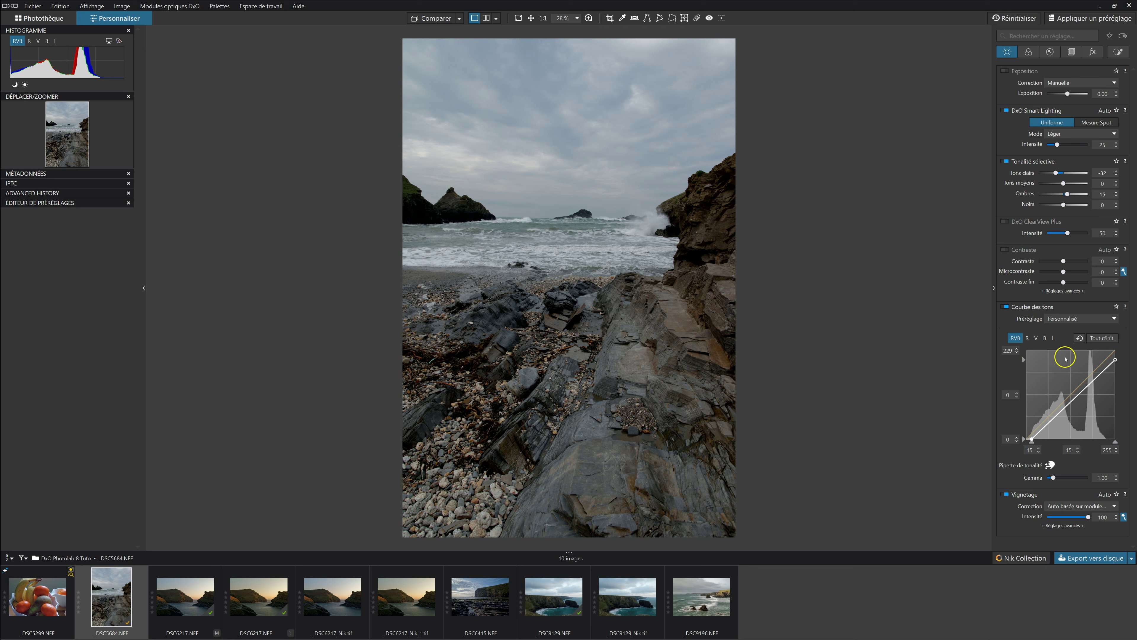
drag(1115, 359, 1119, 339)
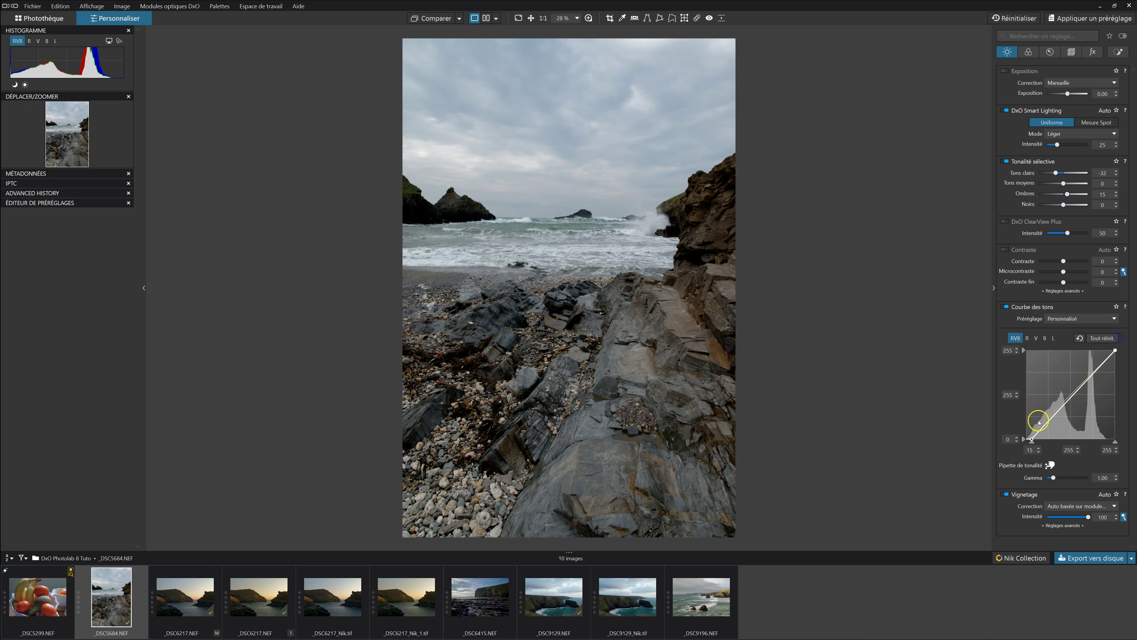
Try raising the RVB curve's black point output to 23 and 19, and return it to 0.
mouse_move(1029, 438)
mouse_down()
mouse_move(1023, 447)
mouse_move(1002, 348)
mouse_move(994, 461)
mouse_move(1004, 433)
mouse_move(1022, 445)
mouse_move(1023, 432)
mouse_up()
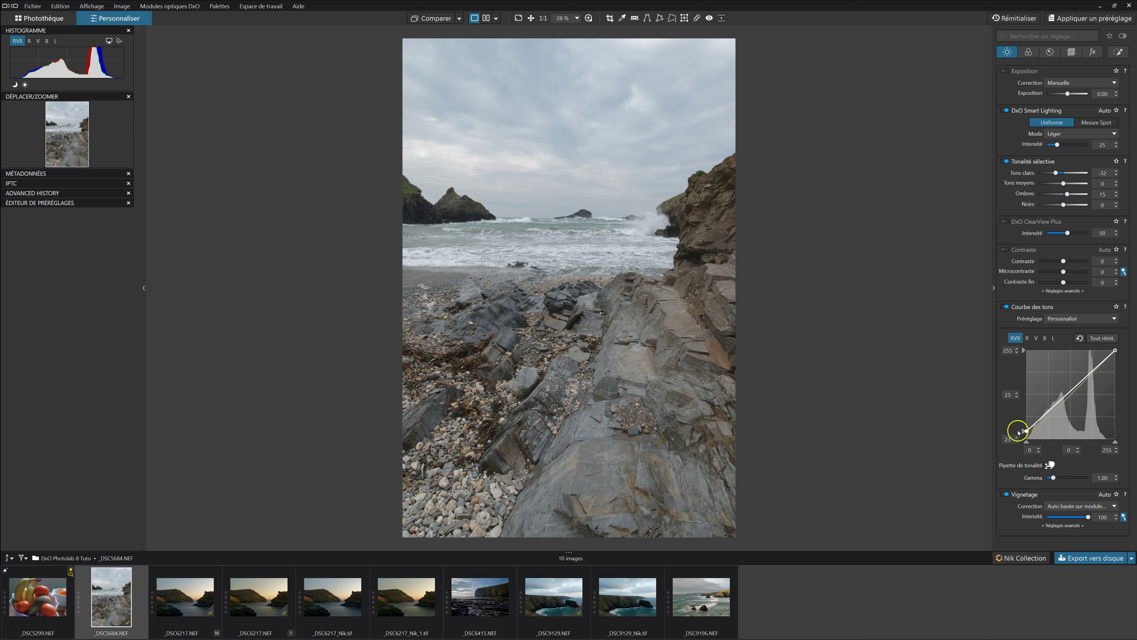
mouse_move(1024, 431)
mouse_down()
mouse_move(1021, 444)
mouse_move(1019, 433)
mouse_up()
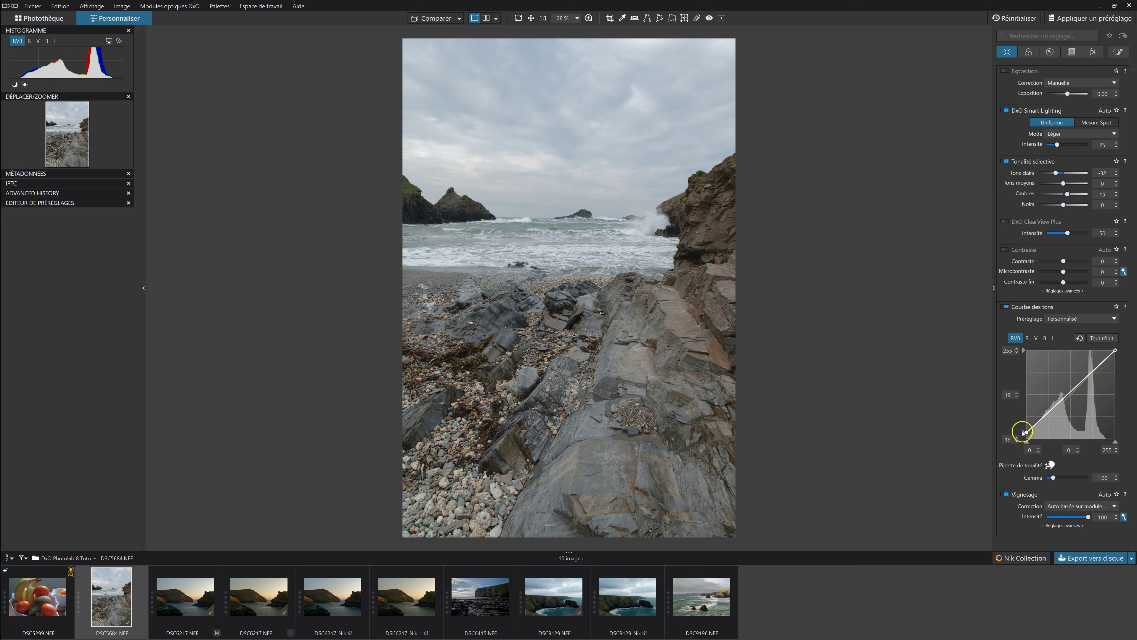
drag(1025, 434, 1022, 445)
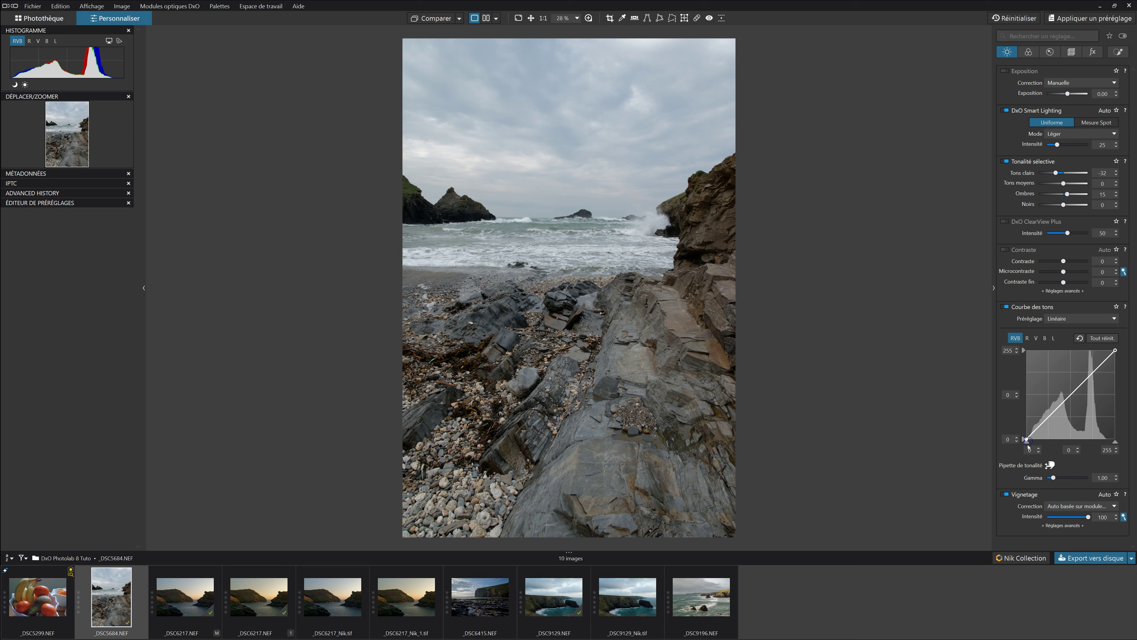
mouse_move(1028, 442)
mouse_down()
mouse_move(1044, 442)
mouse_move(1023, 443)
mouse_move(1023, 424)
mouse_move(1019, 454)
mouse_up()
Set the RVB curve's white point input to 221 and its output to 207.
drag(1115, 443, 1104, 443)
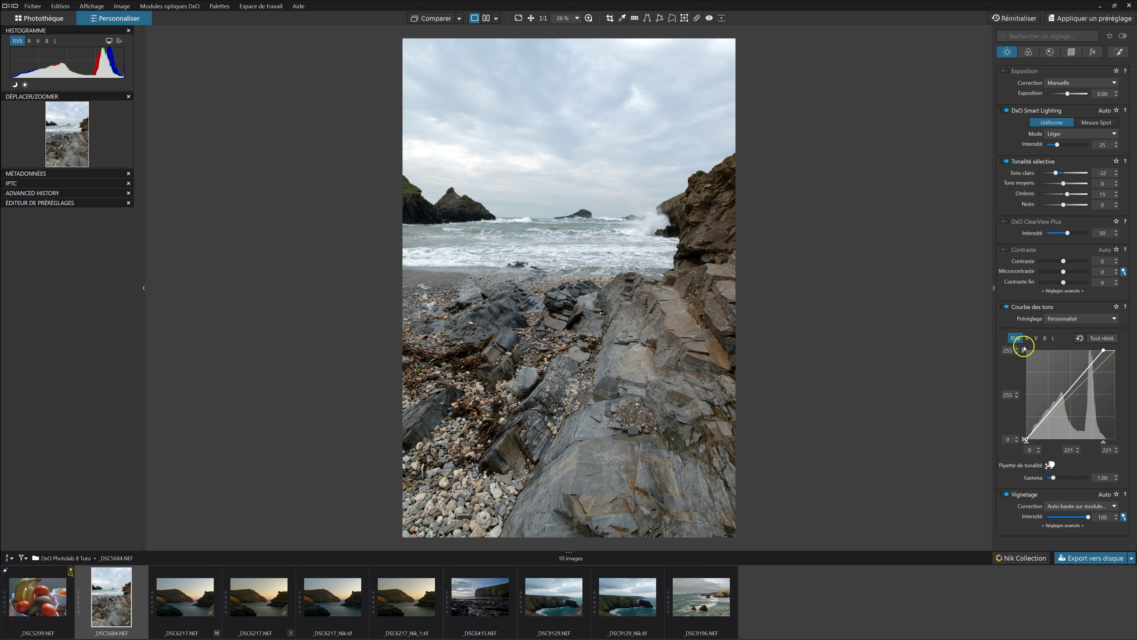
click(1026, 350)
drag(1025, 354, 1024, 369)
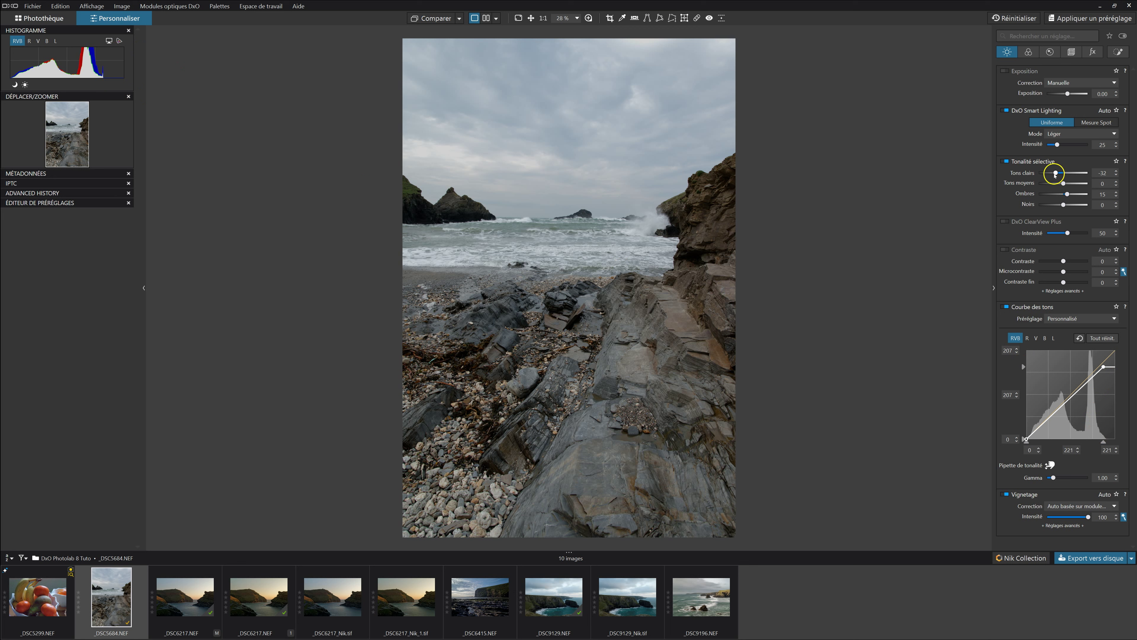
Reset Tons clairs to 0 and restore the RVB curve to linear.
drag(1057, 173, 1080, 173)
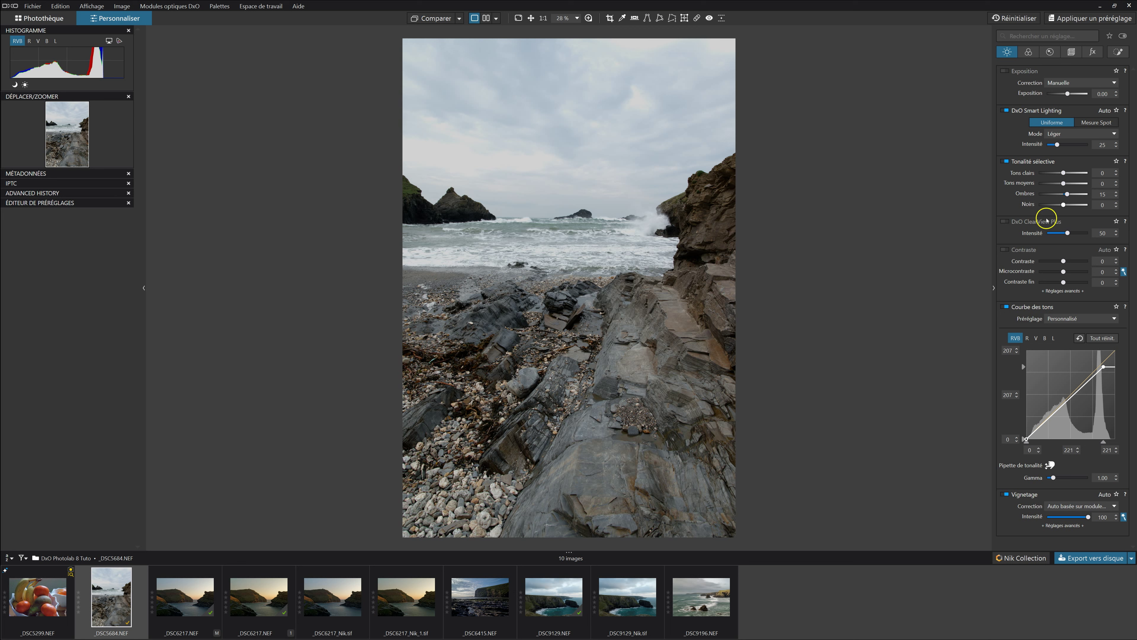
click(1080, 338)
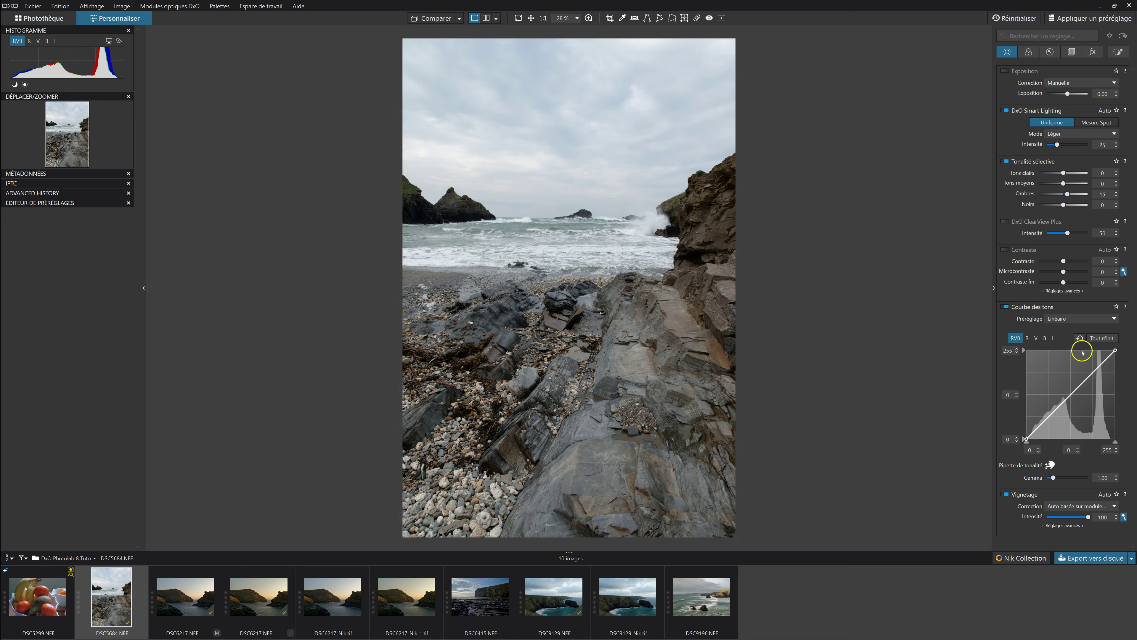
Look through the available curve channels and return to the global RVB curve.
click(1037, 338)
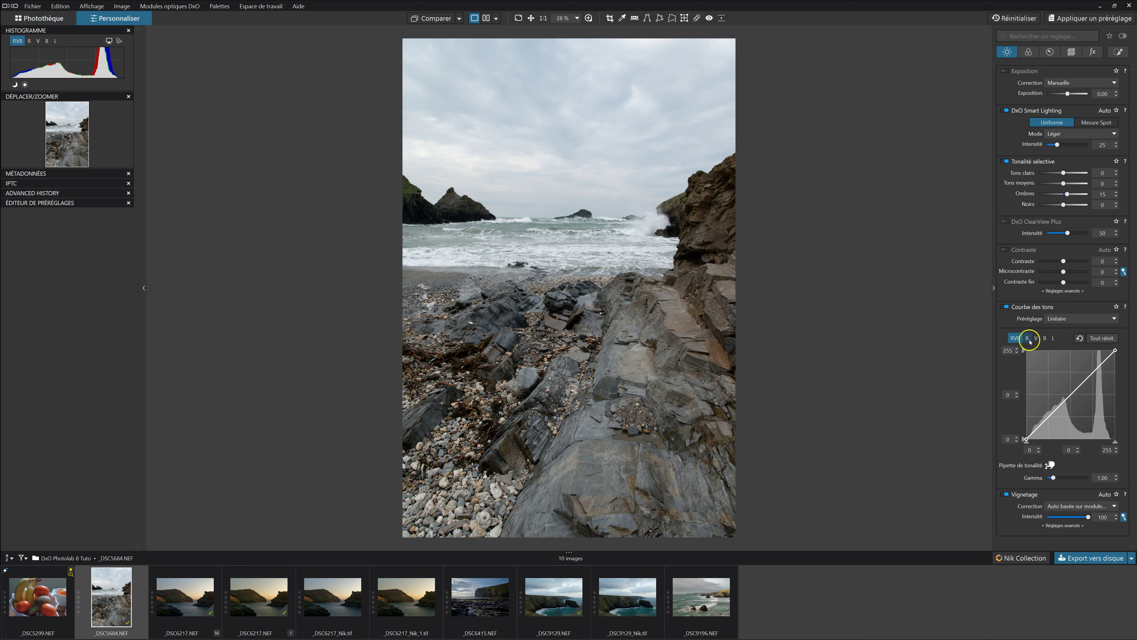
click(1044, 339)
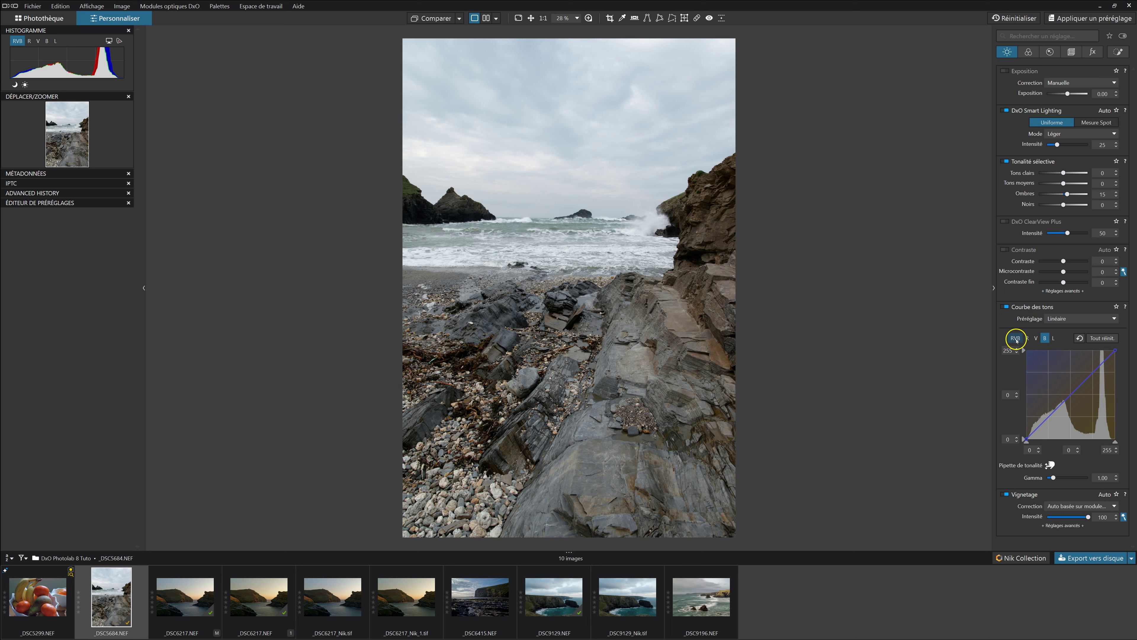
click(1016, 339)
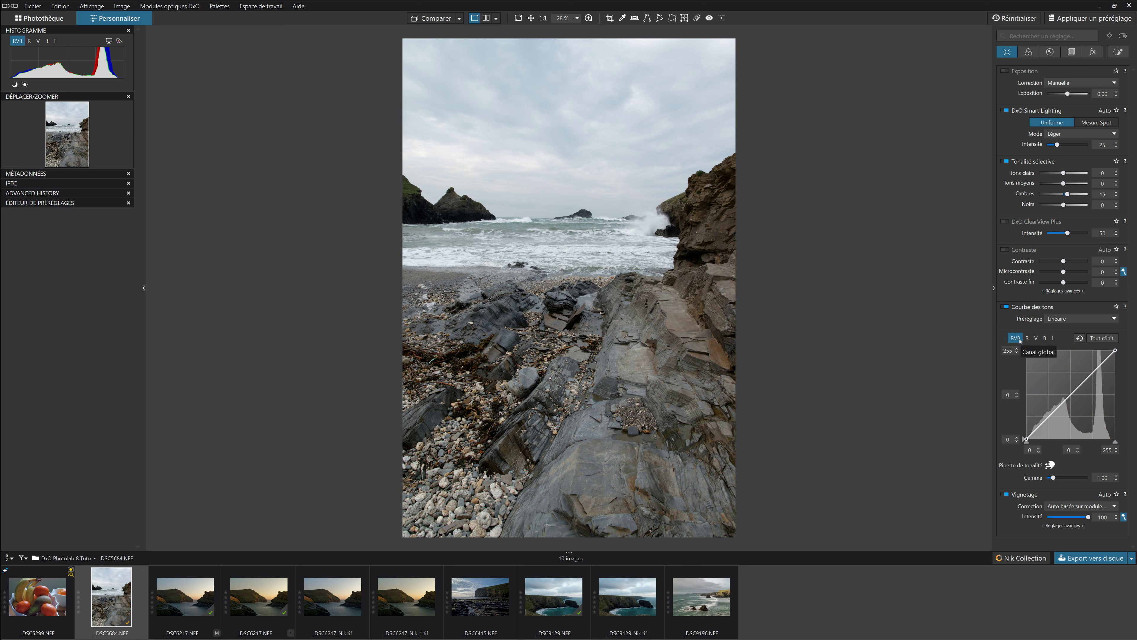
click(1045, 339)
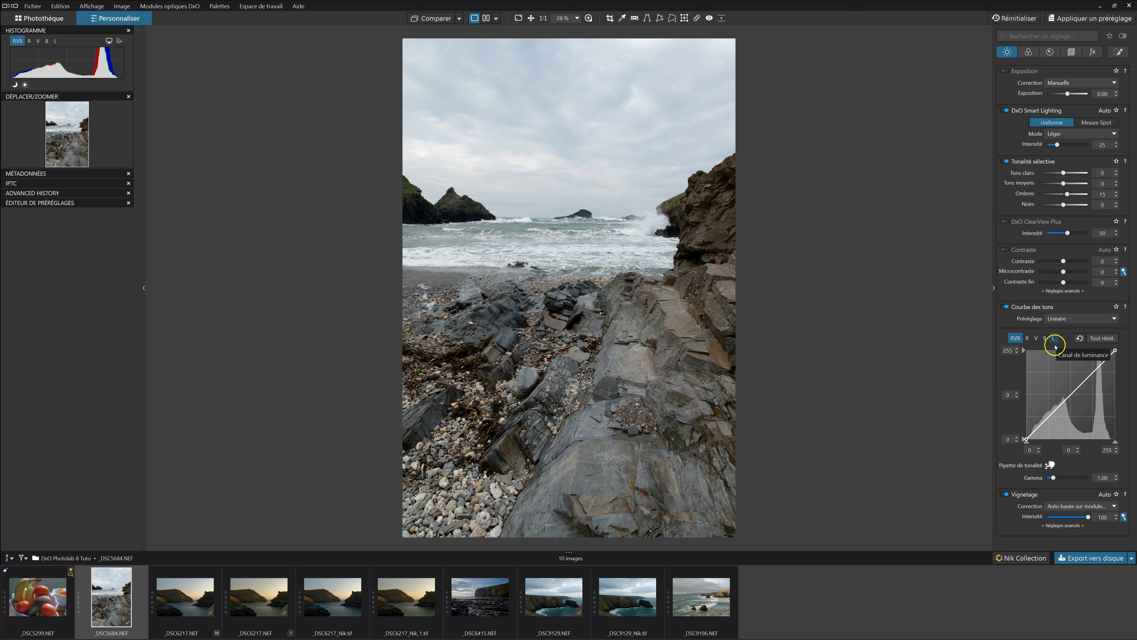
click(1015, 339)
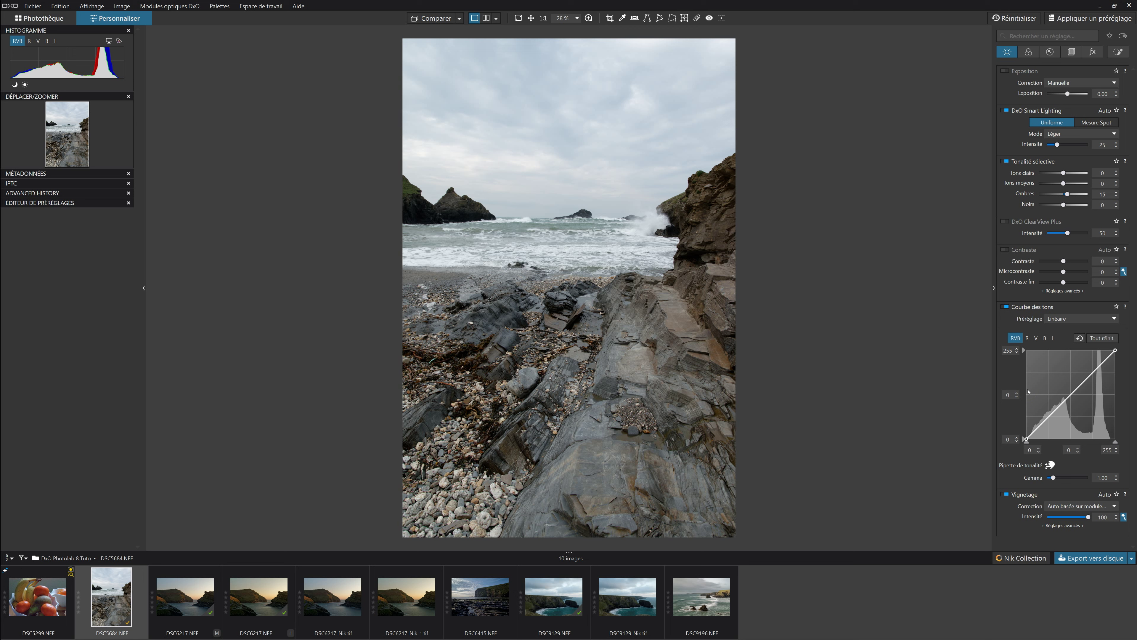
With the Pipette de tonalité, sample the dark rocks and lower the RVB curve point at input 35 to output 22.
click(1050, 464)
click(508, 309)
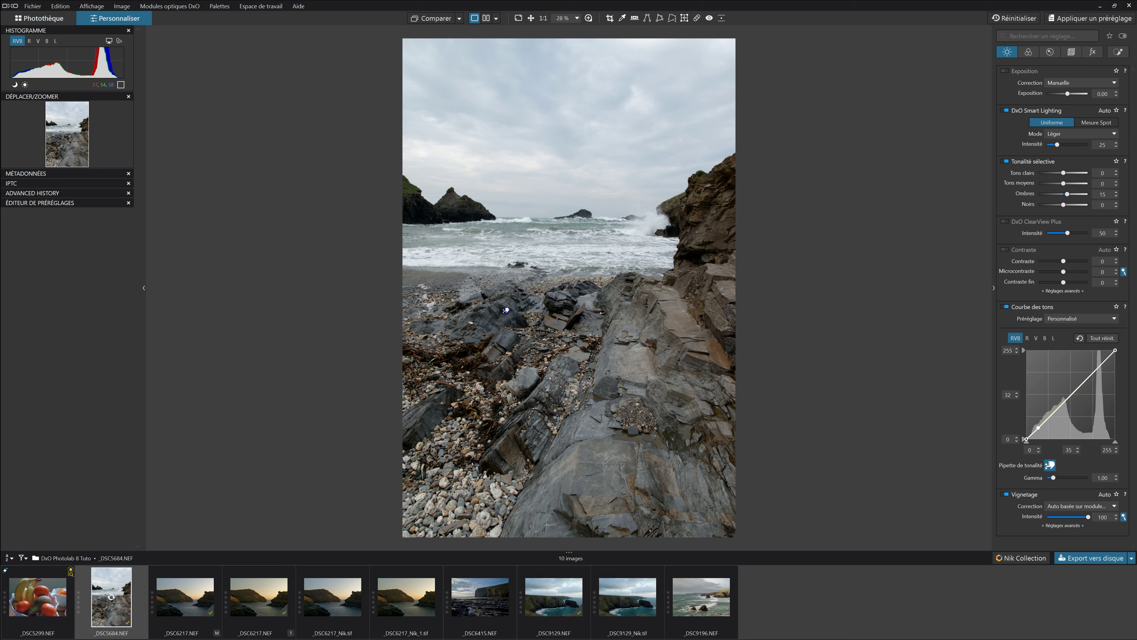
mouse_move(507, 309)
mouse_down()
mouse_move(514, 299)
mouse_move(516, 318)
mouse_up()
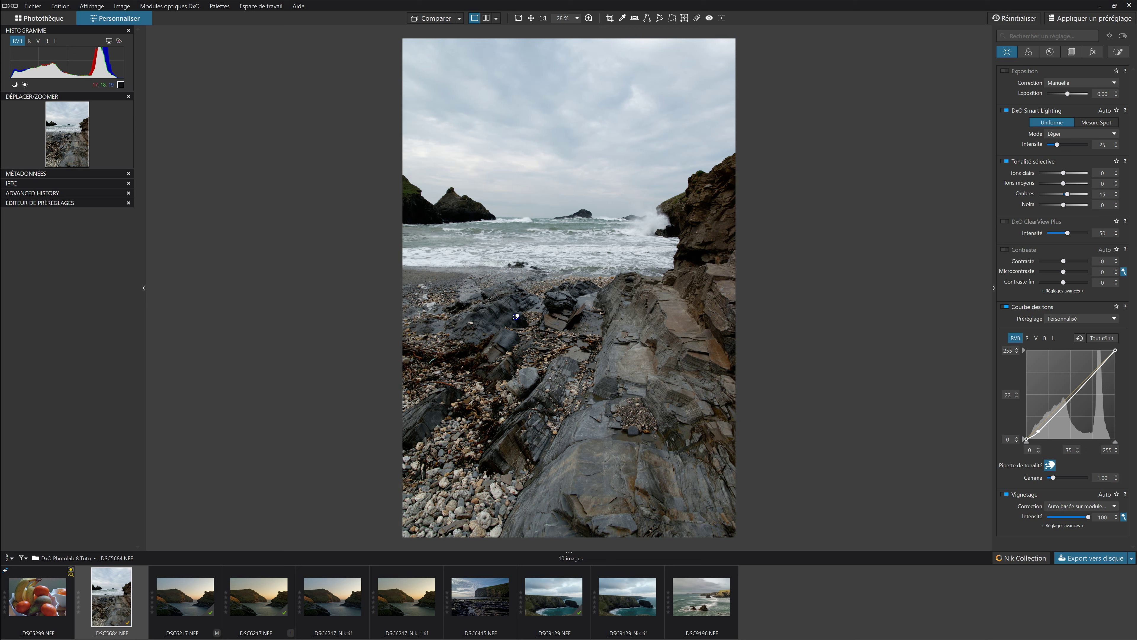
Sample the bright wave splash with the tonality picker and raise the RVB curve point at input 205 to output 213.
click(539, 317)
click(646, 219)
drag(646, 218, 646, 212)
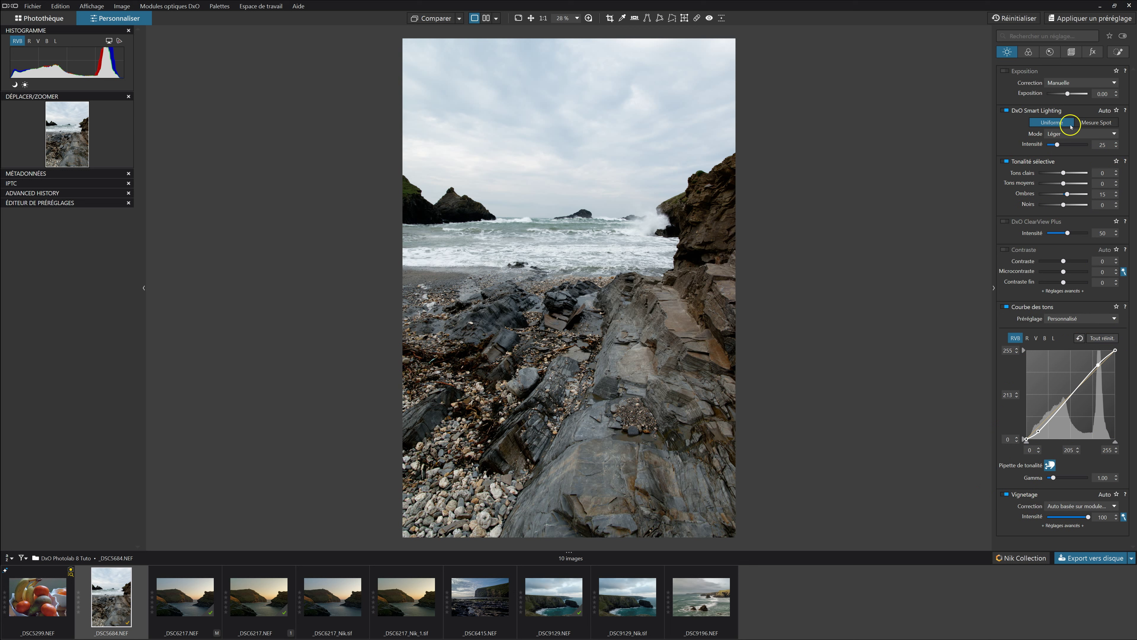
Set Tons clairs to -47 and toggle DxO Smart Lighting off and on to check its effect.
drag(1064, 173, 1052, 173)
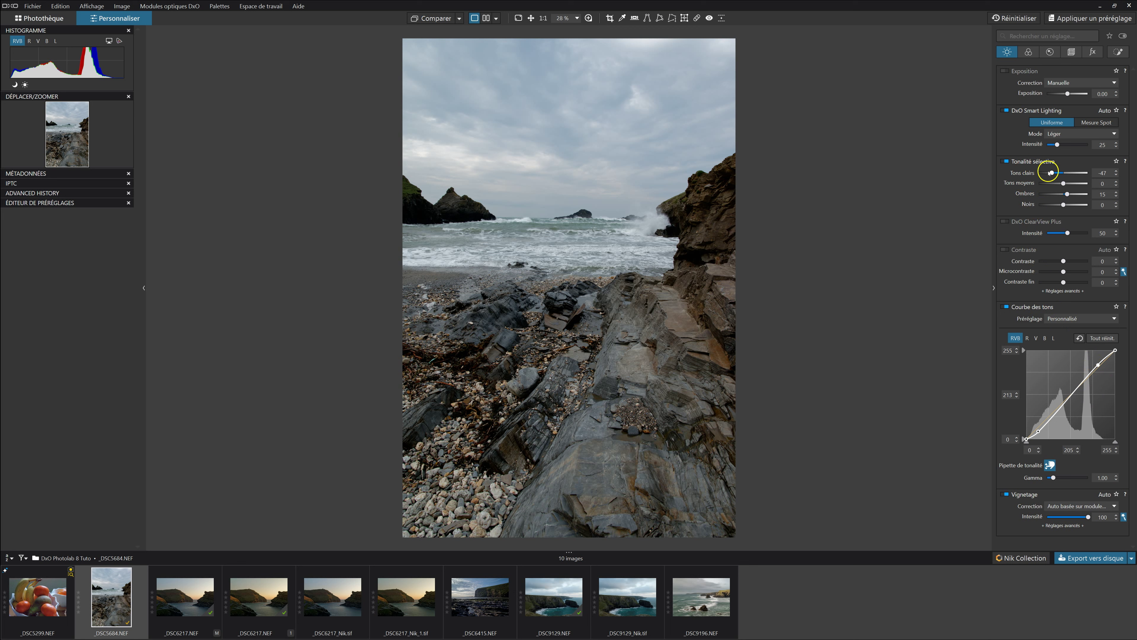
click(1006, 111)
click(1006, 111)
click(1006, 111)
click(1006, 111)
Deactivate the Pipette de tonalité and compare the edited photo with the original image.
click(1051, 466)
click(440, 20)
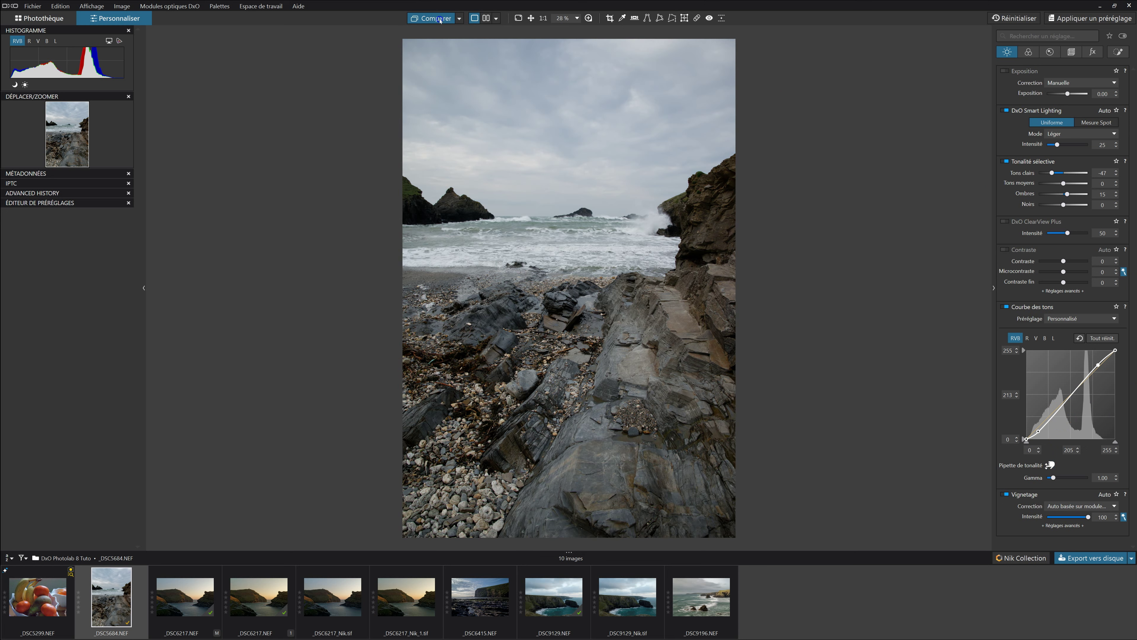
Choose the comparison reference image and compare the edited coastal photo with it.
click(459, 18)
click(479, 50)
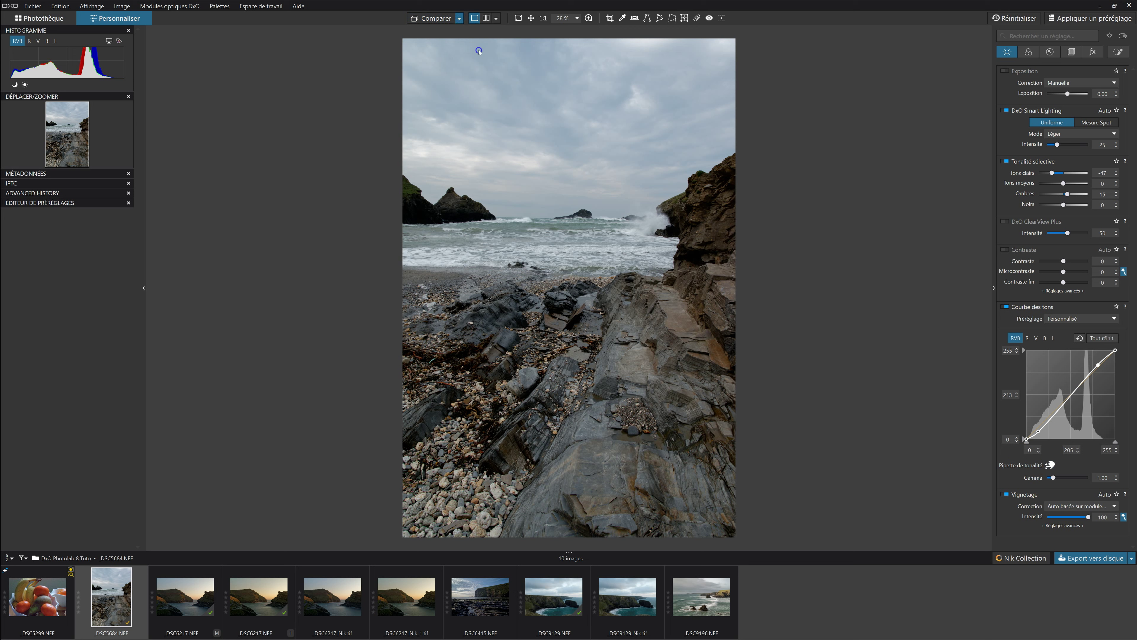
click(436, 17)
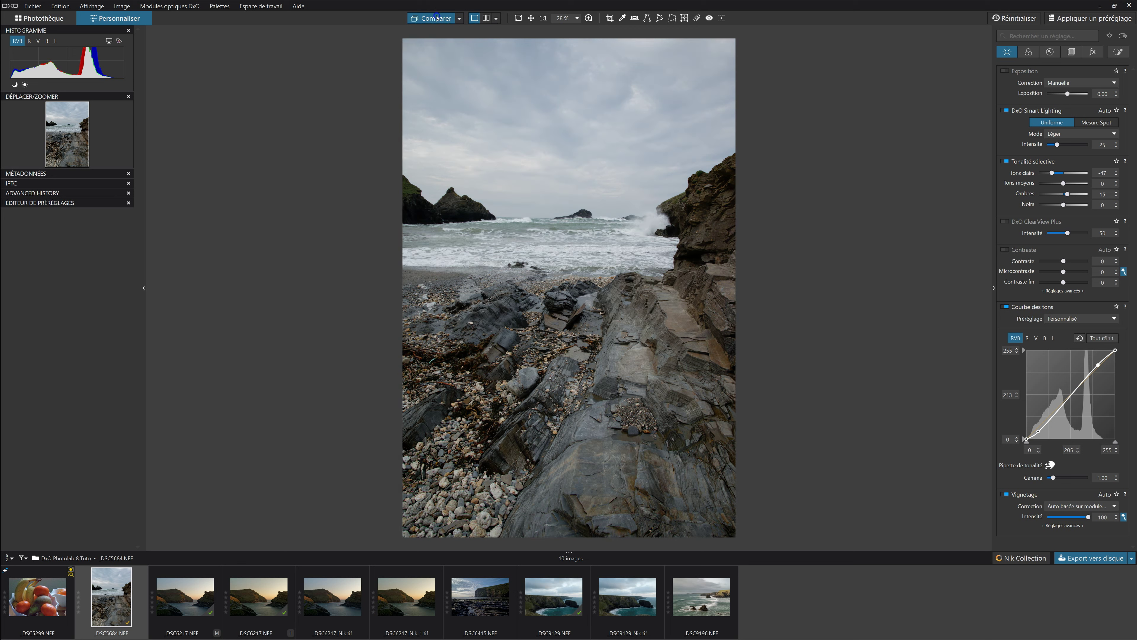
click(436, 18)
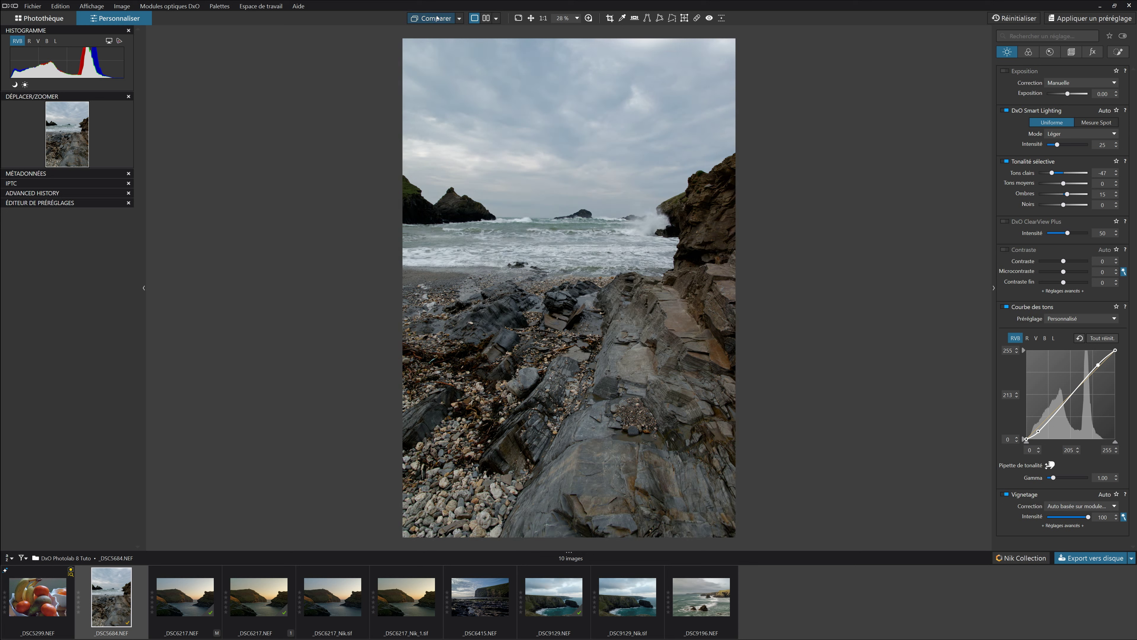
Position the 100 % loupe over the large slanted rock and compare its detail with the reference image.
key(l)
drag(561, 336, 655, 396)
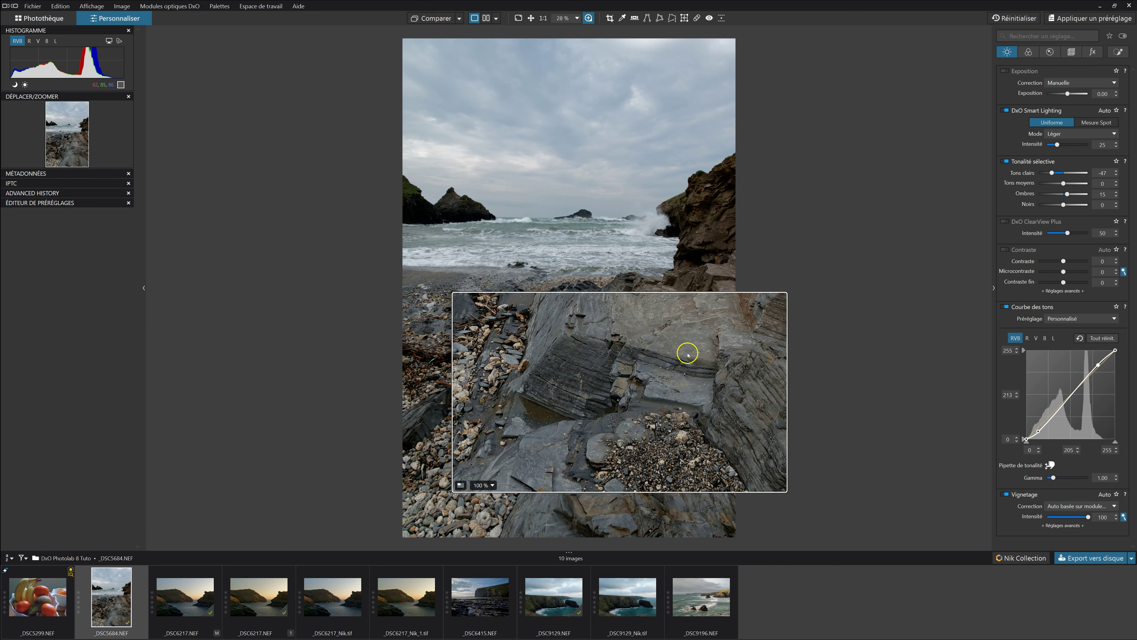
drag(573, 380, 666, 341)
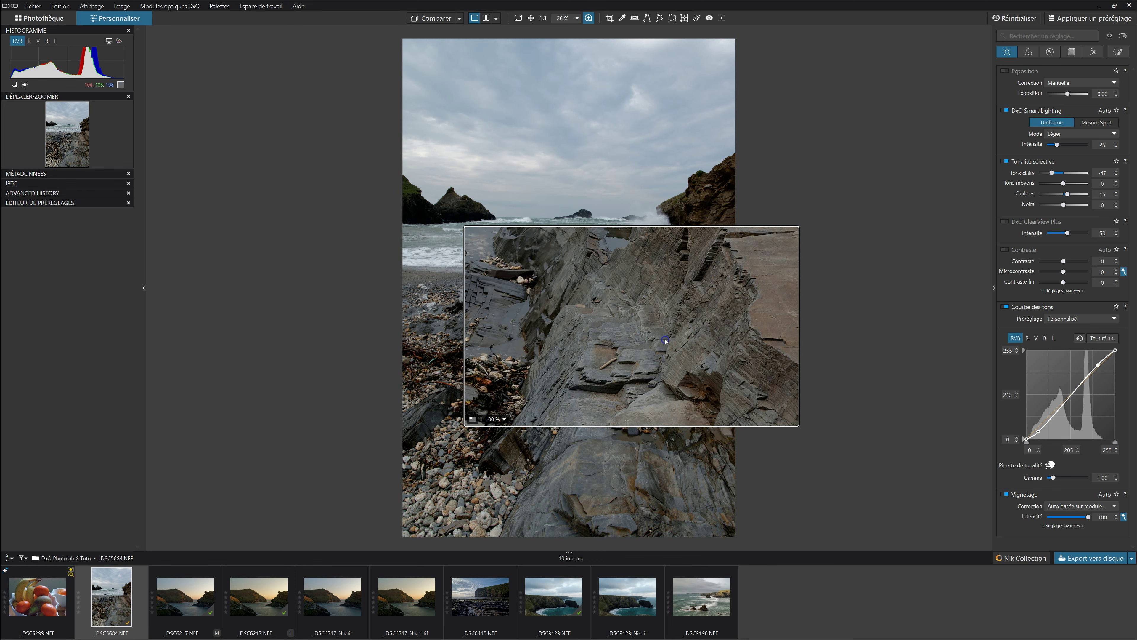
click(434, 18)
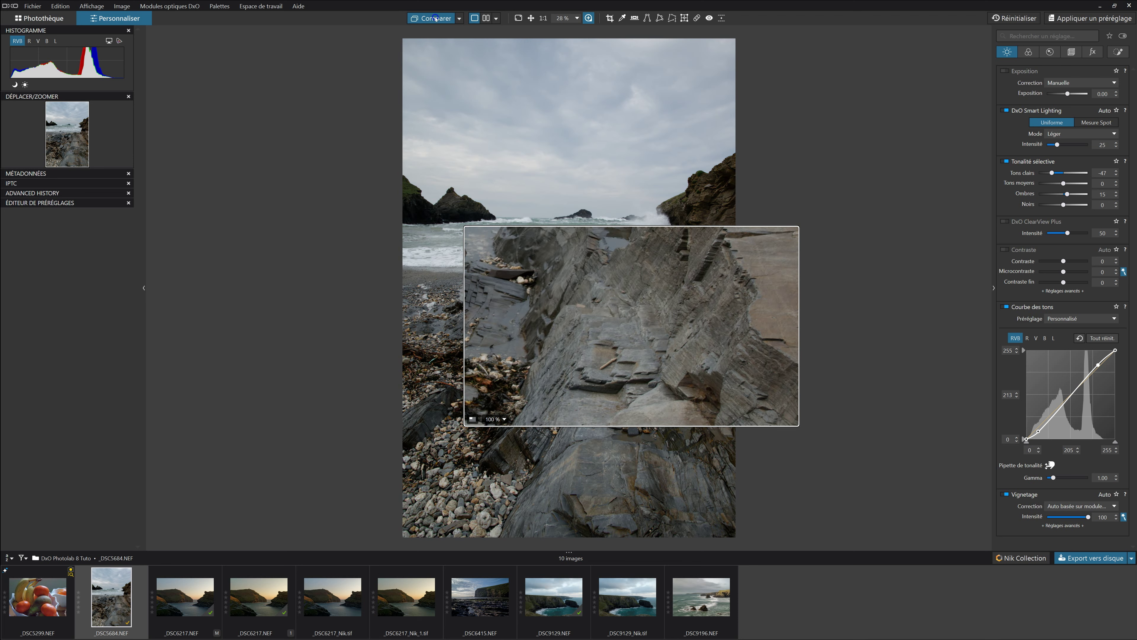
click(435, 19)
click(436, 19)
click(436, 19)
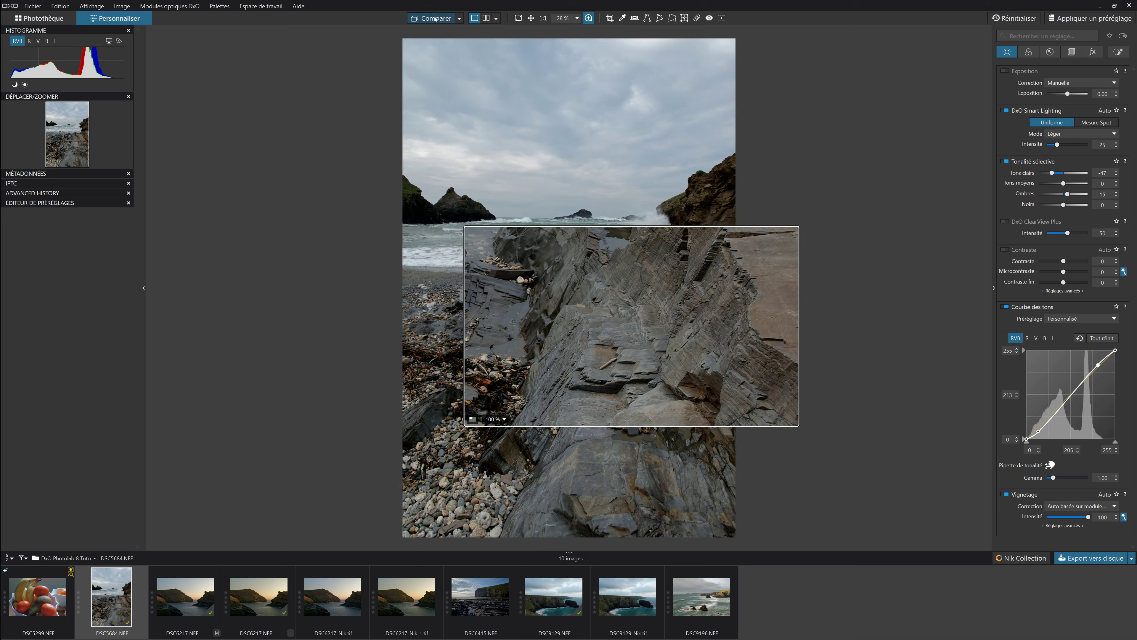
click(436, 18)
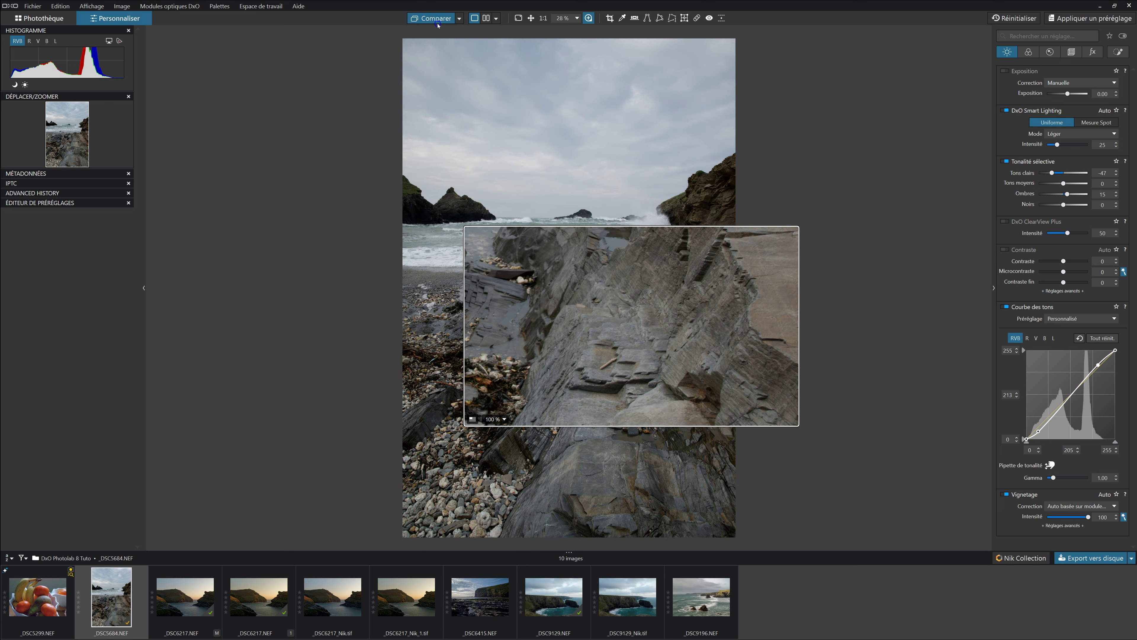
click(437, 23)
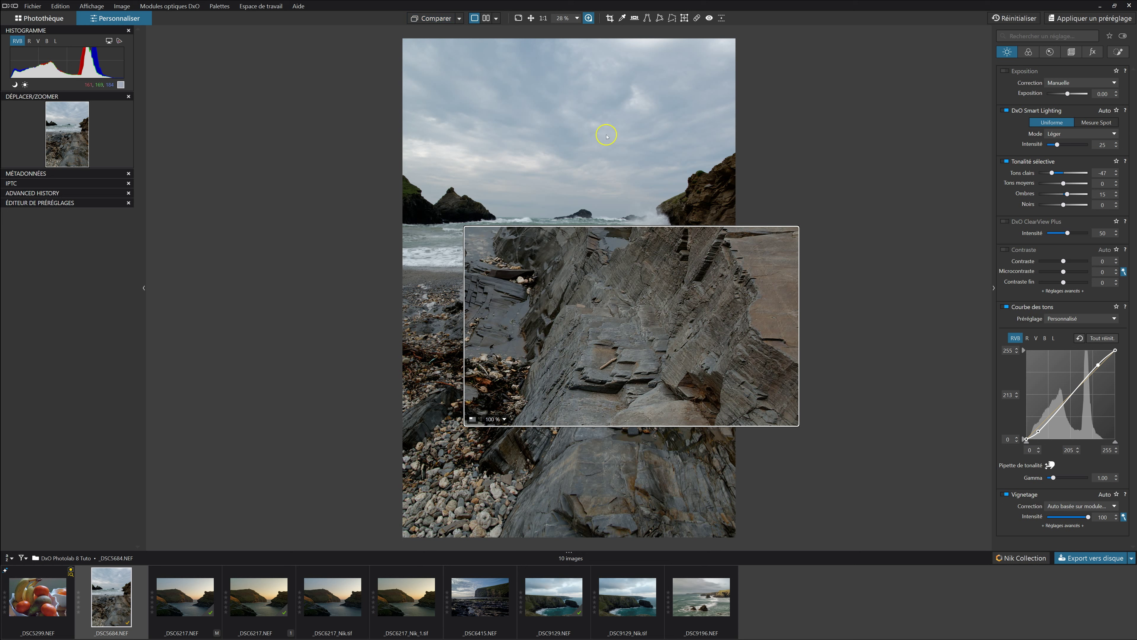
Move the loupe over the pebbles and dark rocks, compare them with the reference image, and close the loupe.
drag(736, 308, 676, 341)
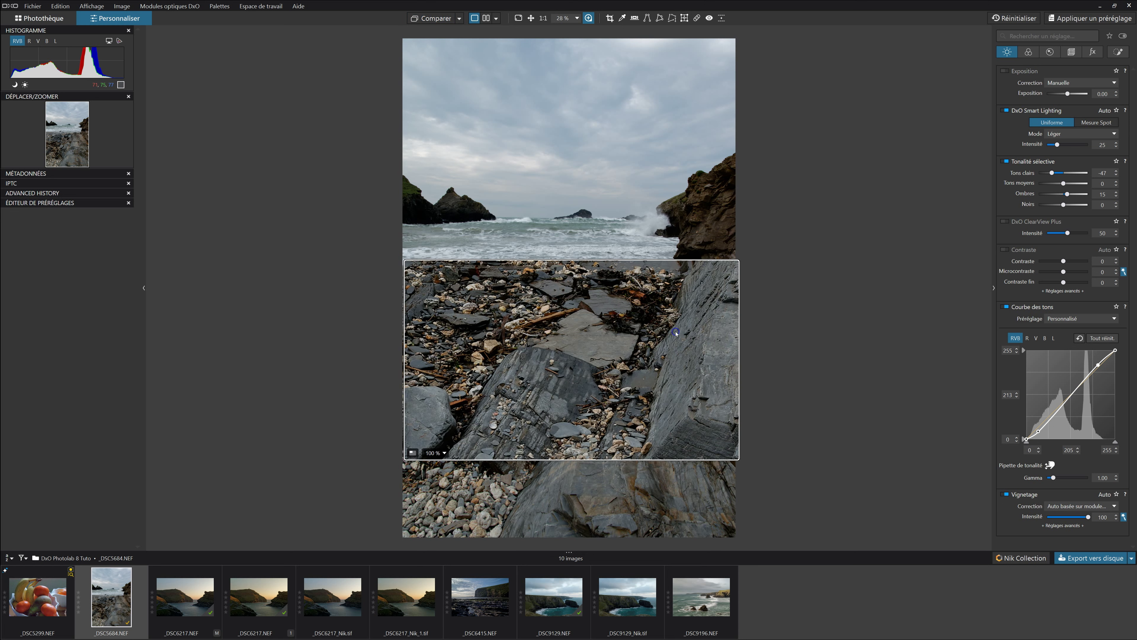
click(424, 13)
click(425, 13)
click(424, 15)
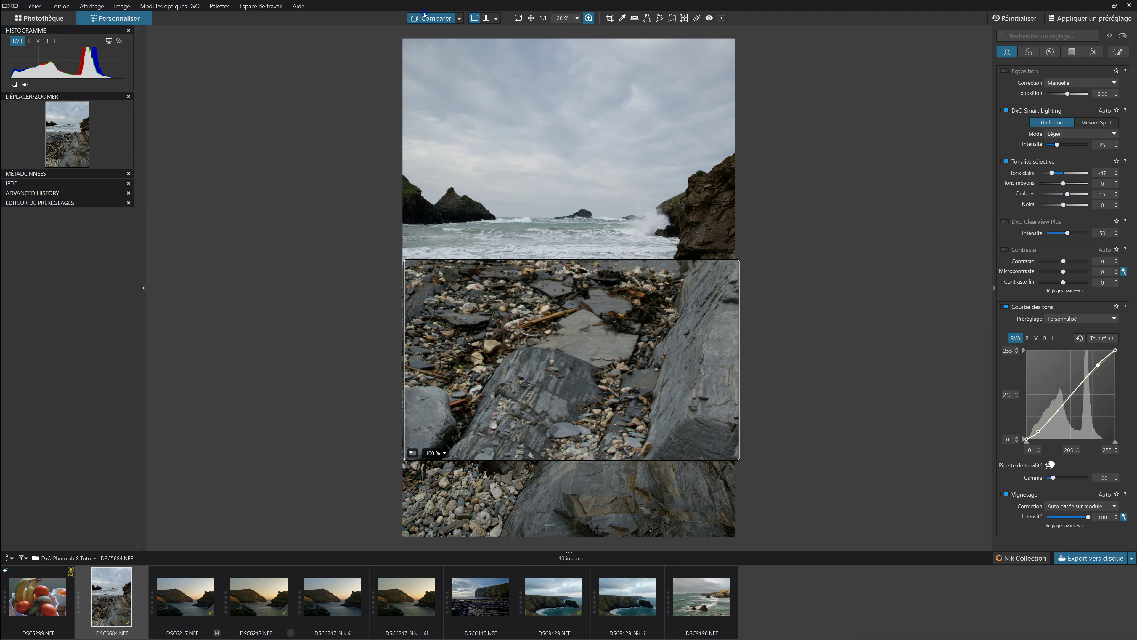
click(425, 14)
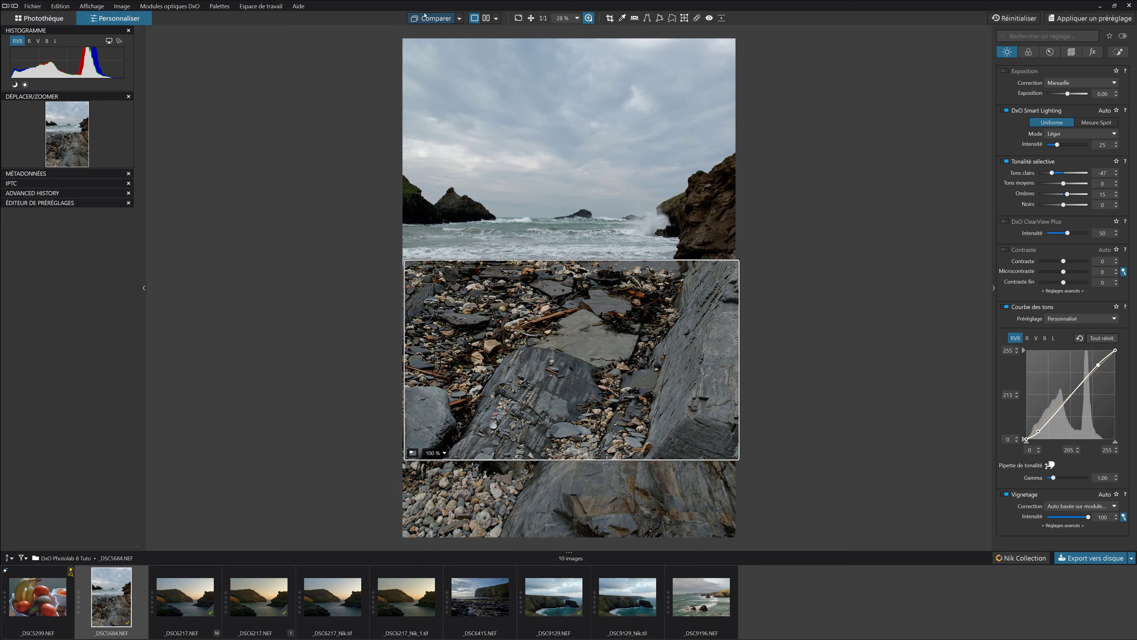
click(589, 18)
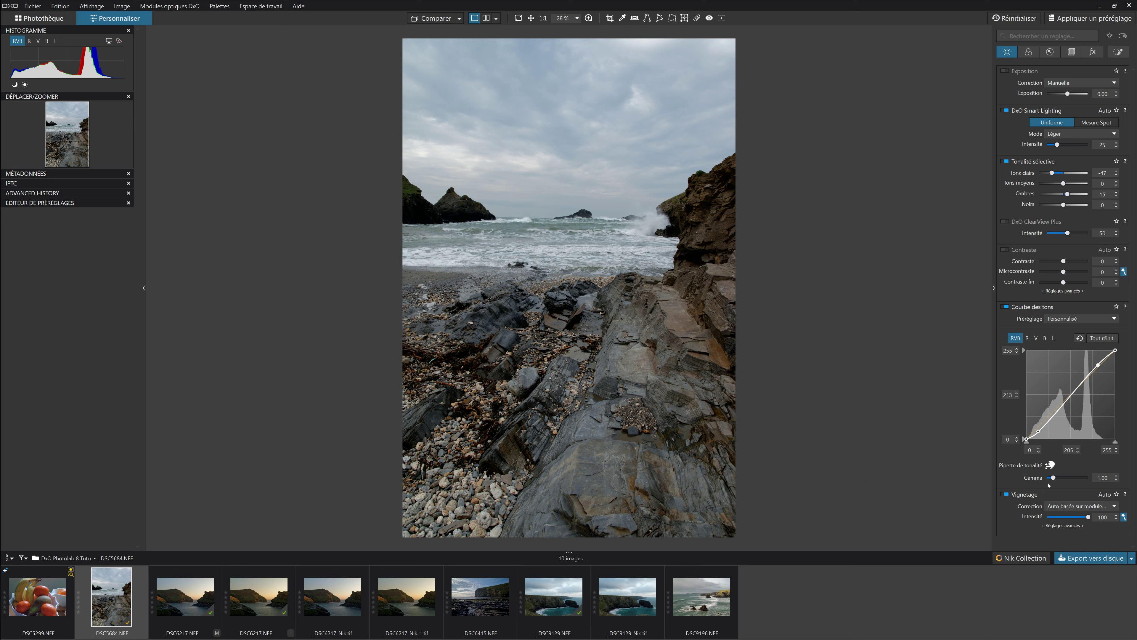
Reset the RVB curve to linear, try gamma values of 1.40 and 1.30, and restore gamma to 1.00.
click(1080, 338)
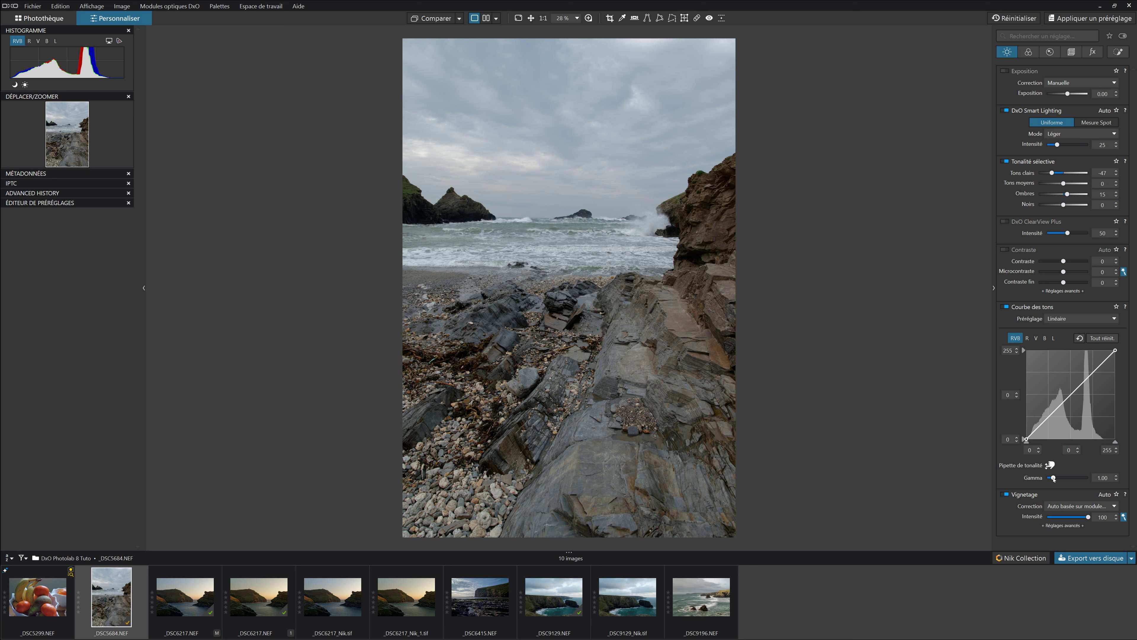
drag(1053, 479, 1055, 479)
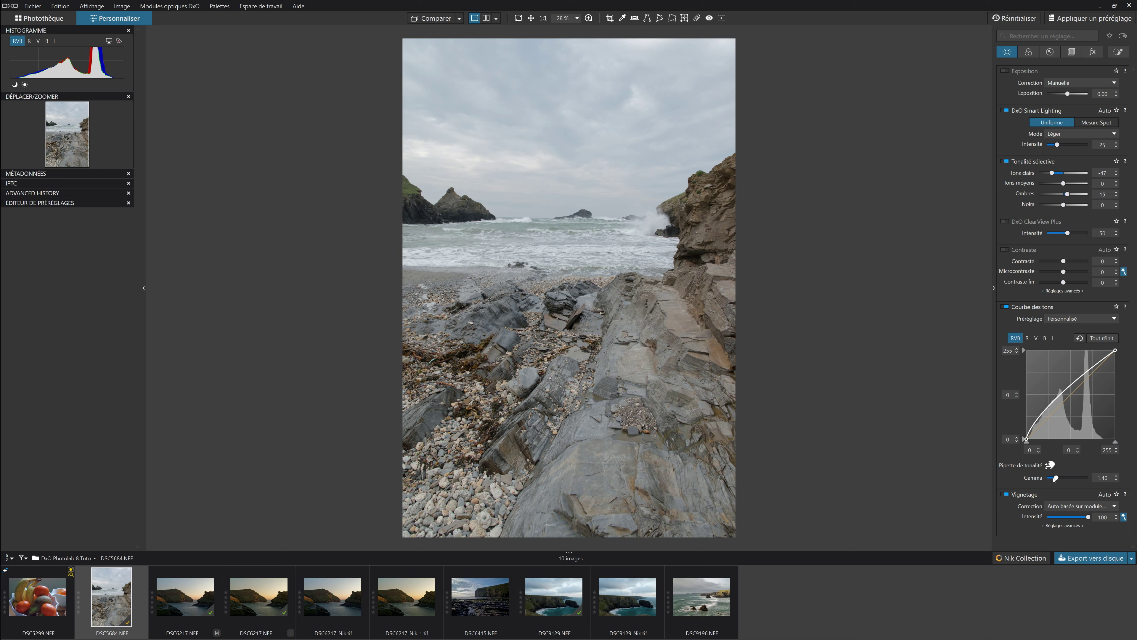
drag(1055, 479, 1054, 478)
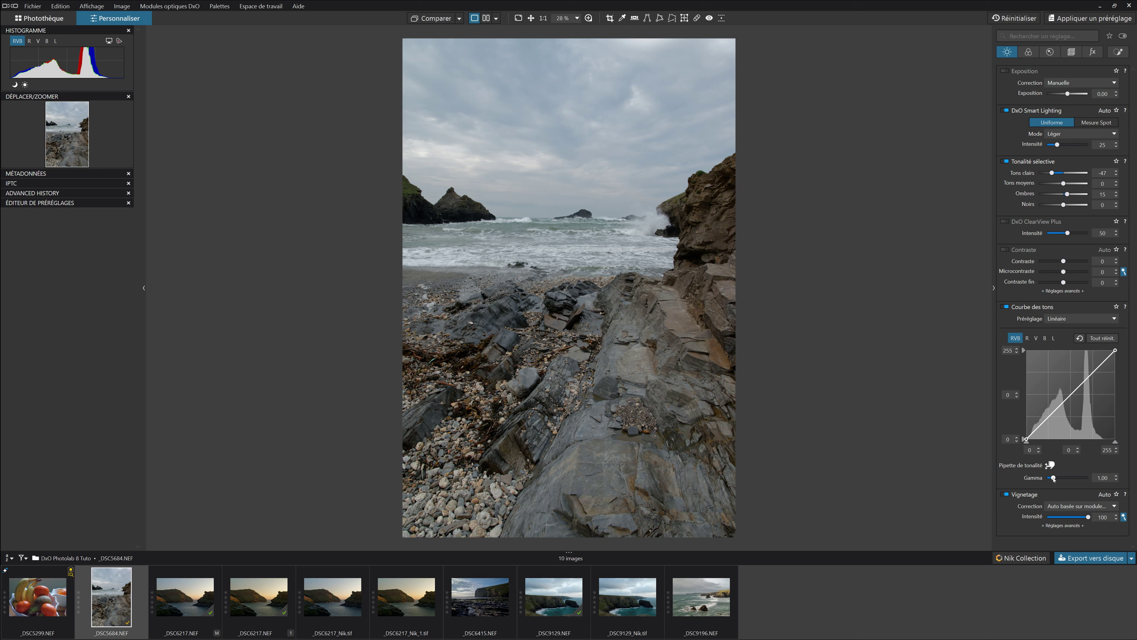
drag(1054, 479, 1055, 479)
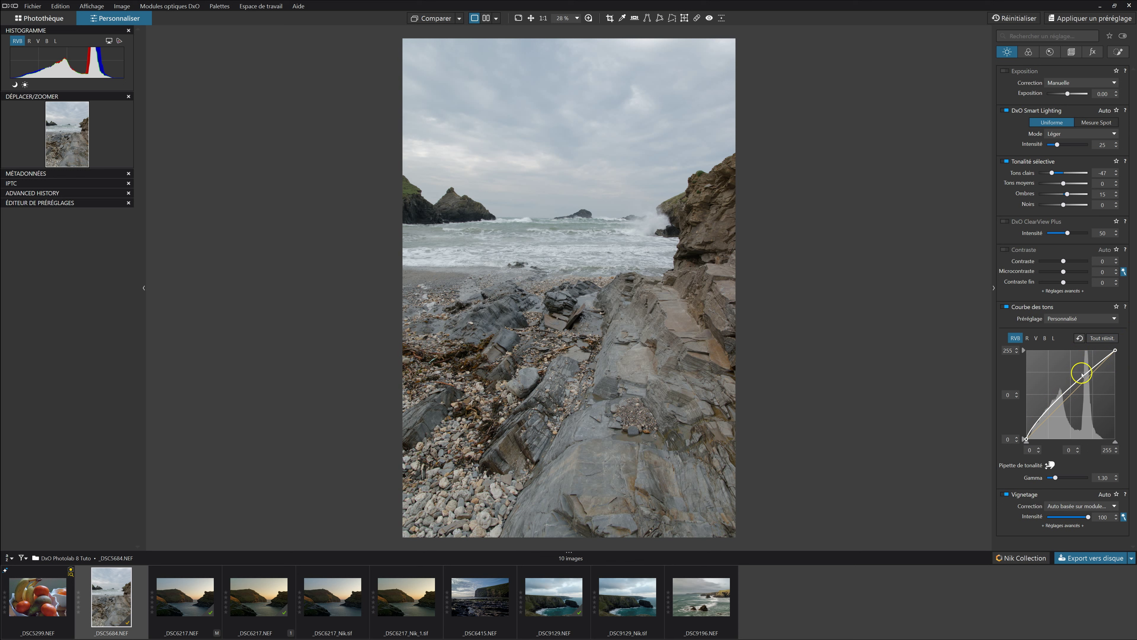
click(1050, 479)
double_click(1055, 478)
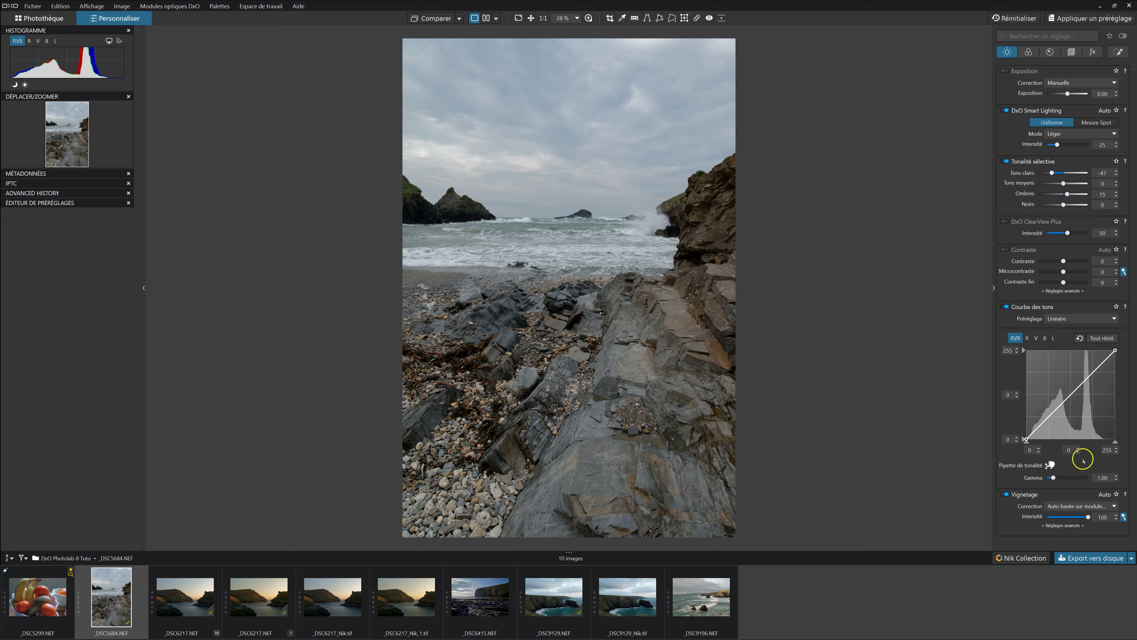
With the Pipette de tonalité, lower the dark rocks' RVB point at input 39 to 26 and raise the sky's point at input 207 to 221.
click(1050, 465)
click(570, 298)
click(567, 298)
drag(567, 298, 566, 305)
click(645, 196)
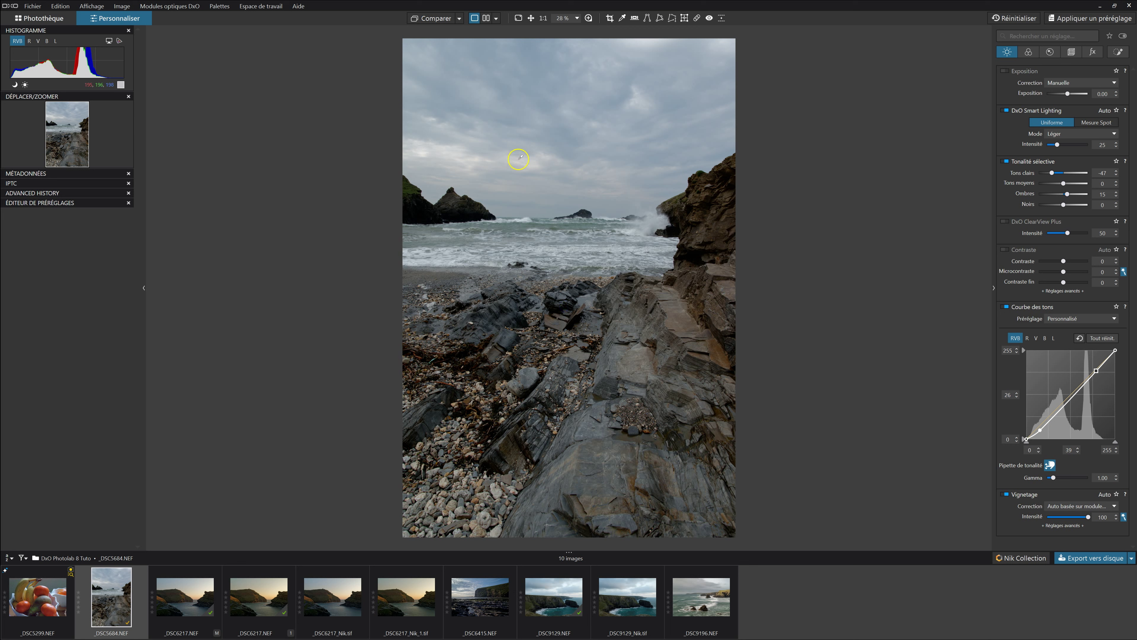
drag(524, 158, 524, 150)
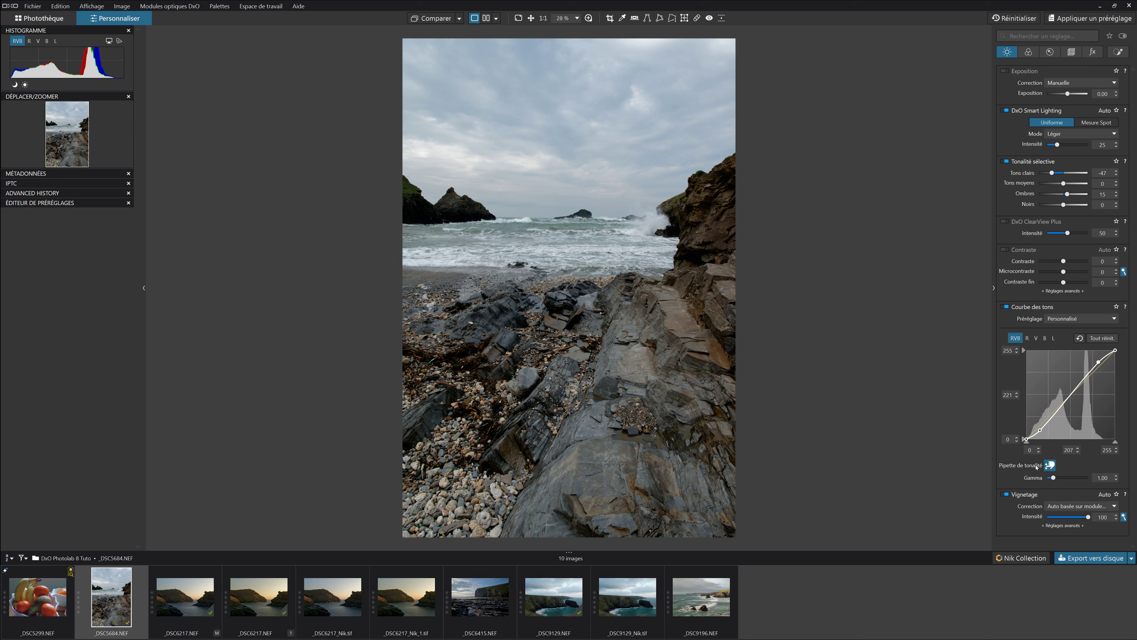
Toggle Courbe des tons off and on, try gamma values of 1.30 and 0.80, and restore gamma to 1.00.
click(1006, 307)
click(1005, 307)
click(1055, 478)
drag(1054, 478, 1055, 478)
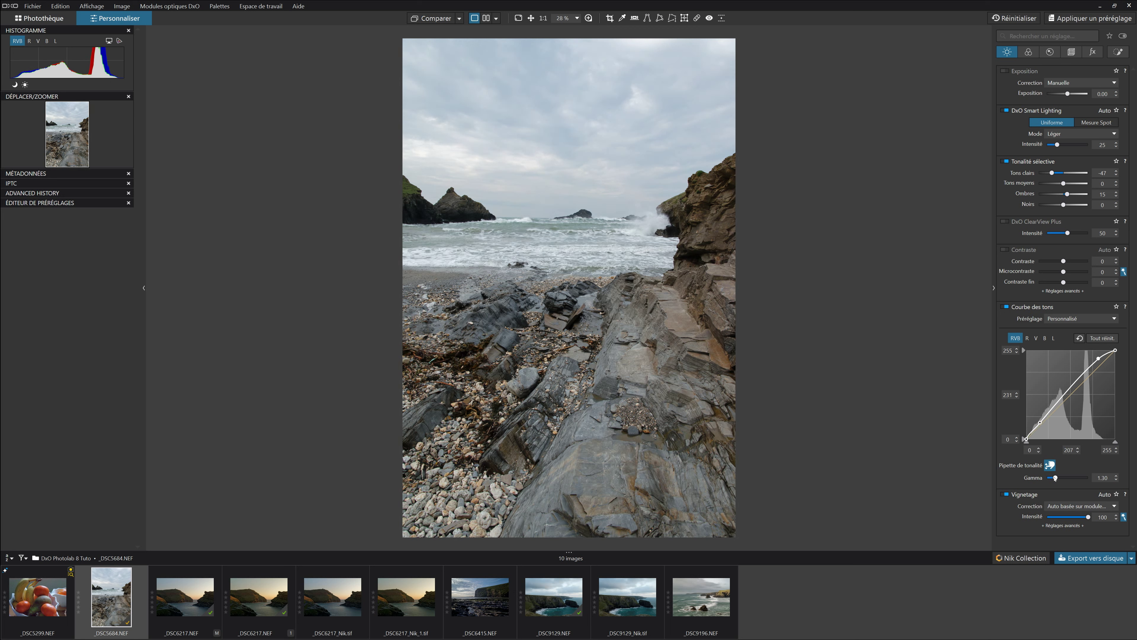
drag(1055, 478, 1053, 478)
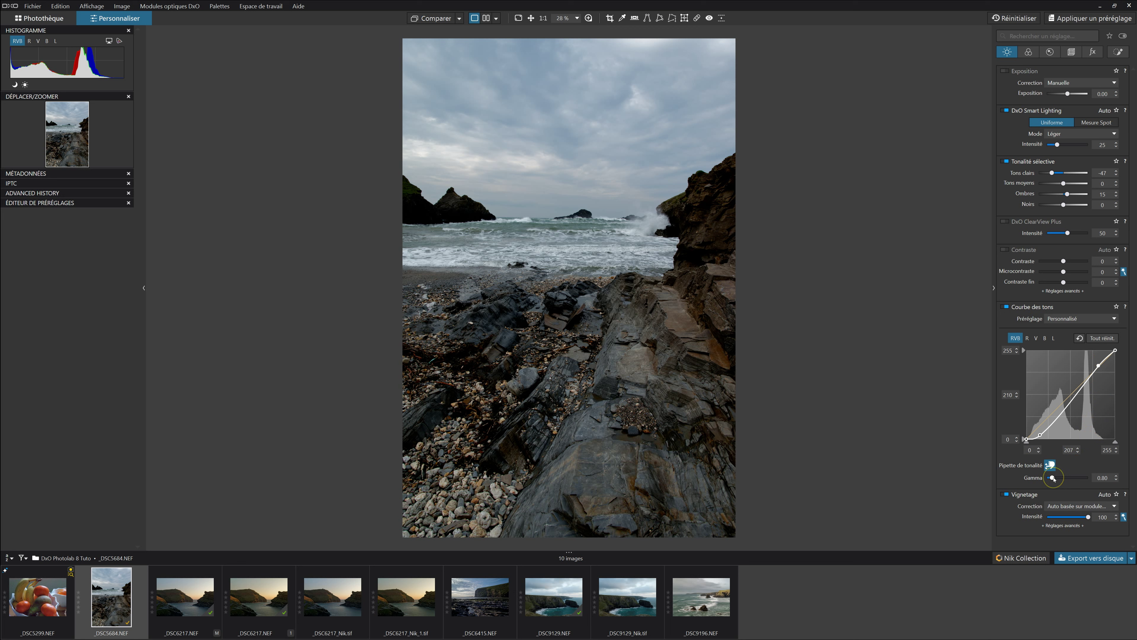
drag(1053, 478, 1054, 479)
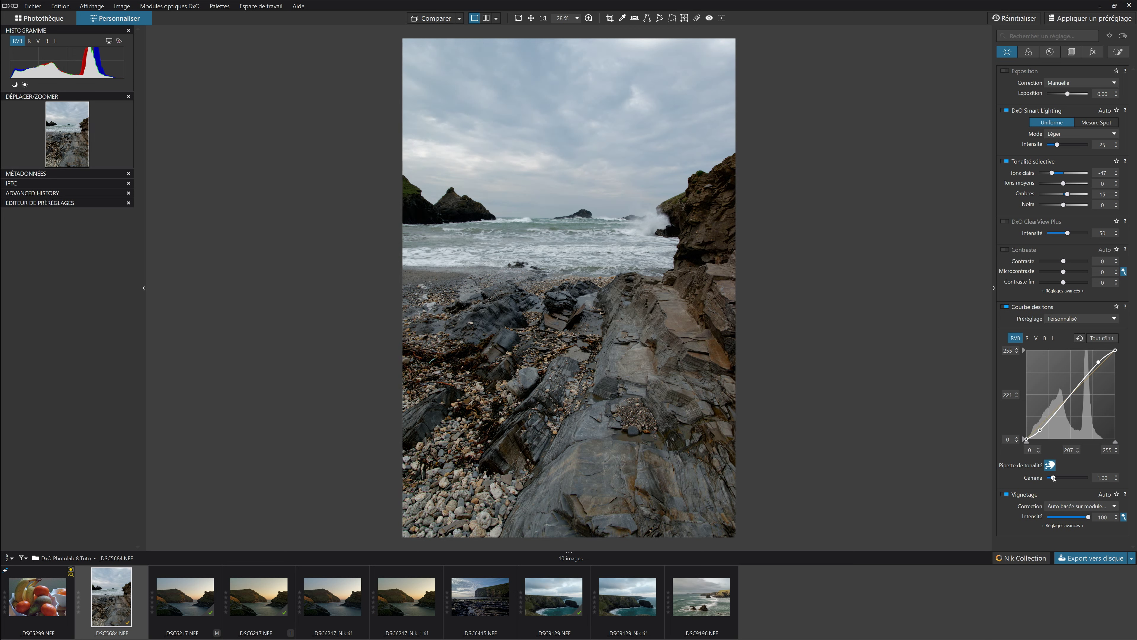
Lower the RVB curve's gamma to 0.80, and readjust it to 0.90.
click(1054, 478)
click(1052, 478)
click(1053, 478)
scroll(1053, 479, down, 1)
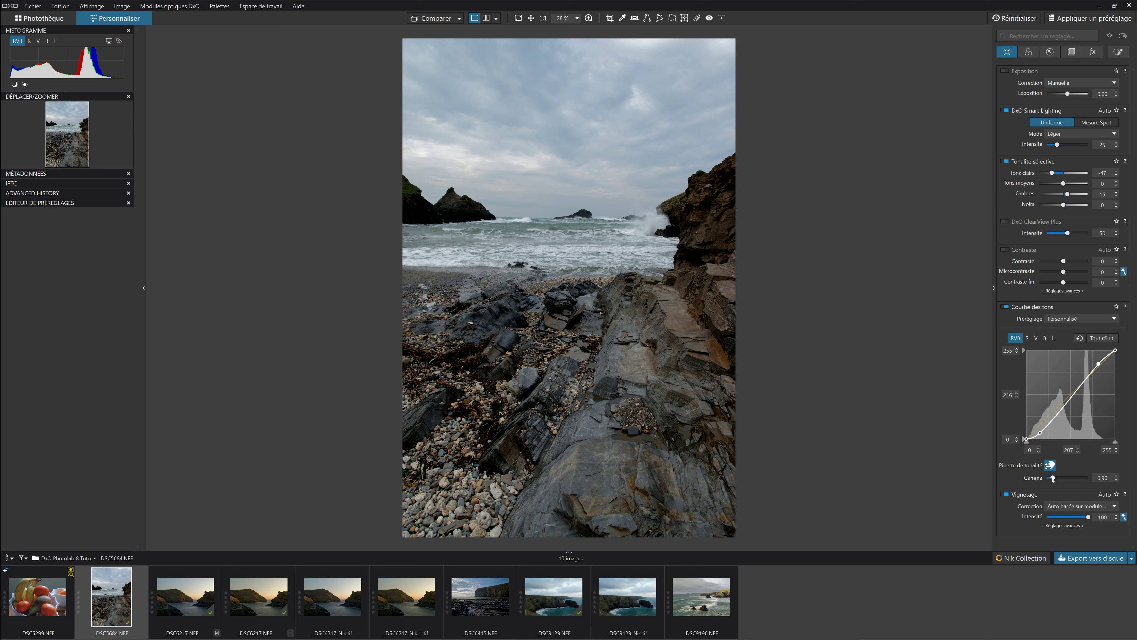
scroll(1053, 478, down, 1)
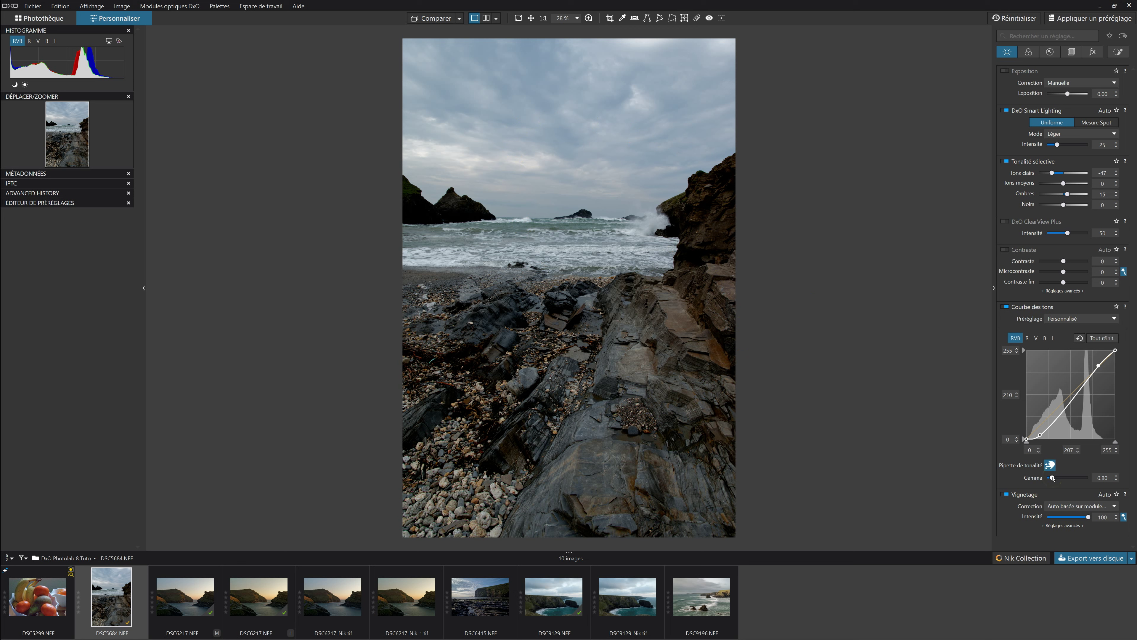
drag(1052, 478, 1053, 478)
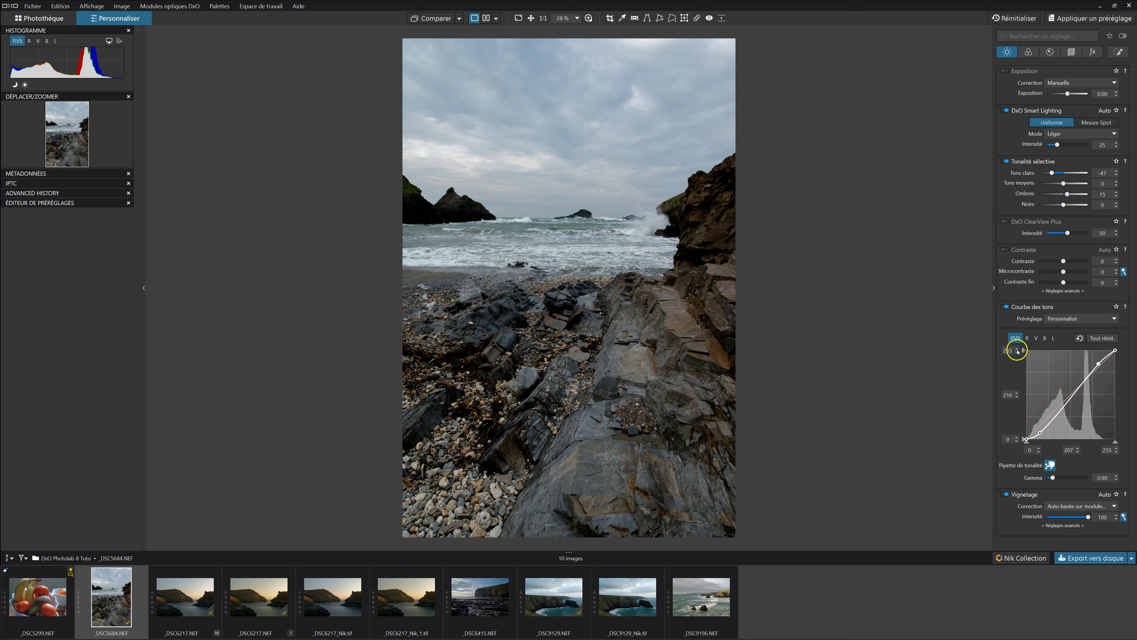
Toggle Courbe des tons off and on to compare the photo with and without the RVB curve.
click(1005, 307)
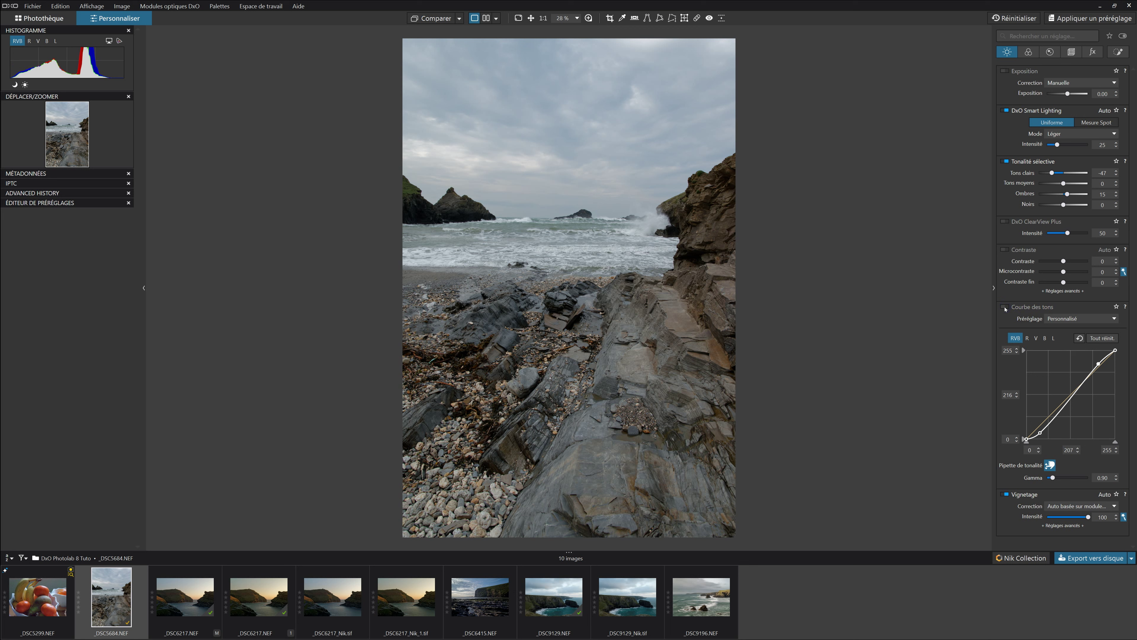
click(1005, 308)
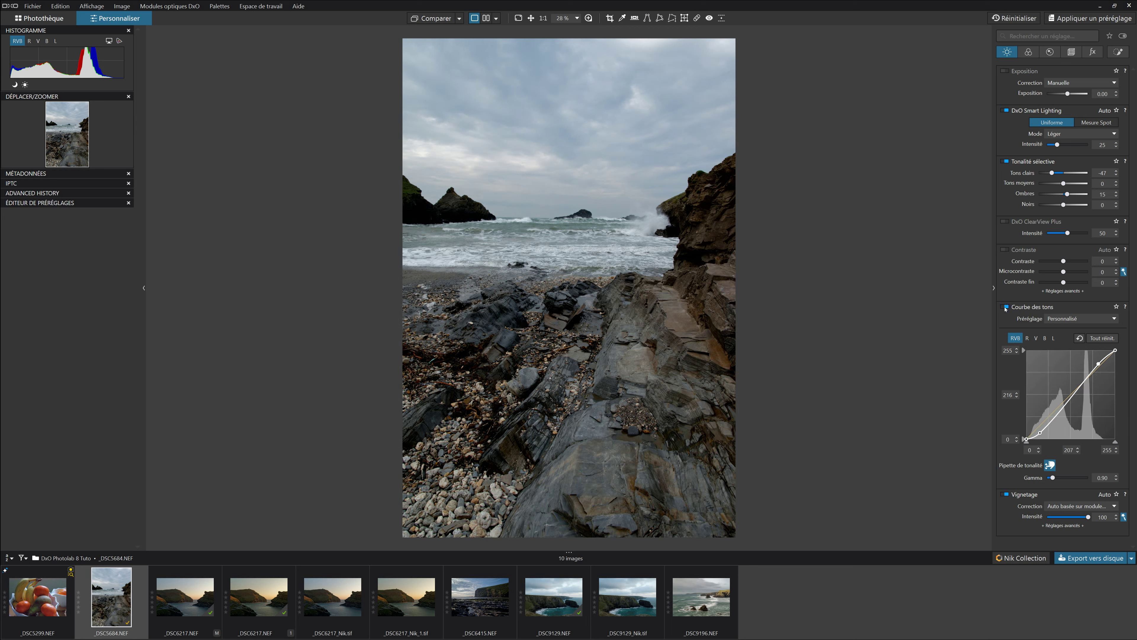
click(1005, 307)
click(1005, 307)
Reset the RVB curve to linear, select the L curve channel, and check the luminance histogram before returning it to RVB.
click(1081, 339)
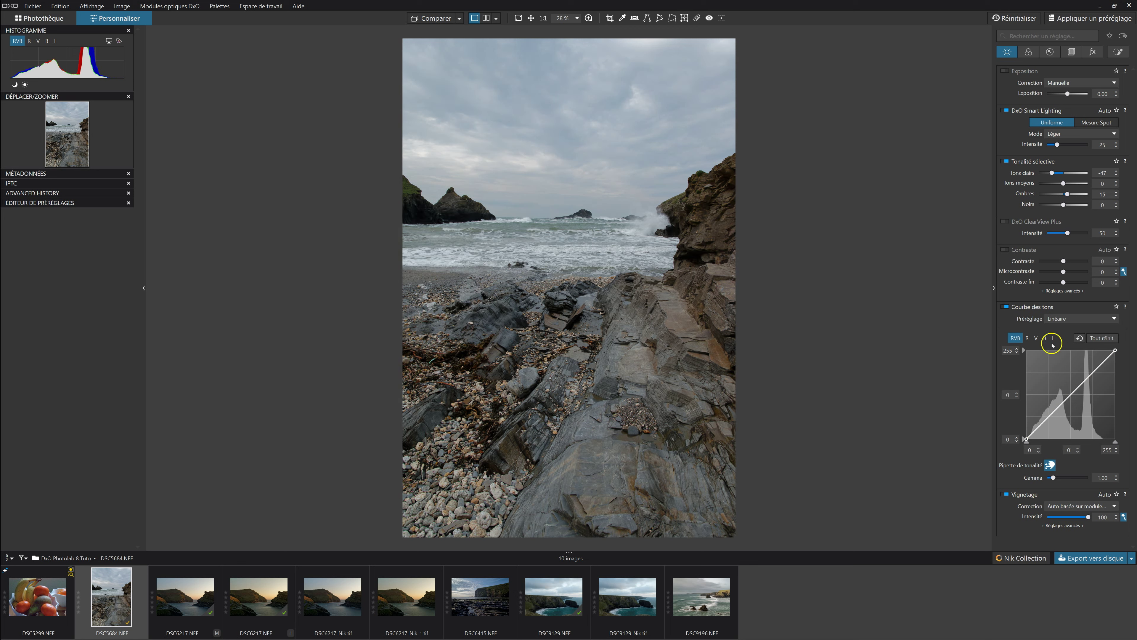
click(1055, 339)
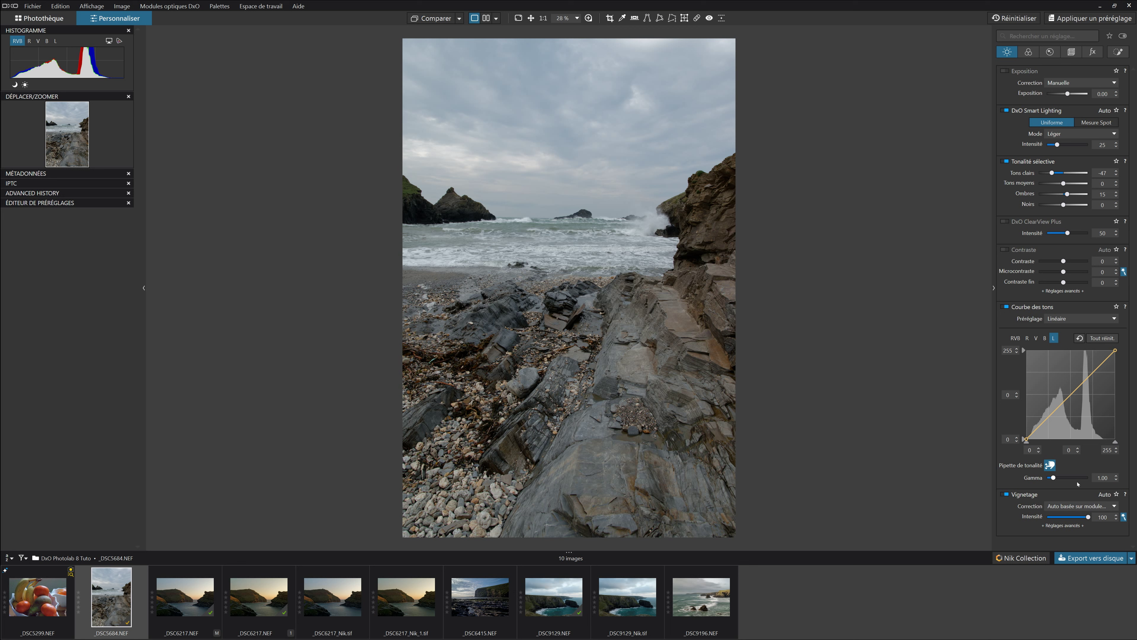
click(57, 40)
click(16, 70)
click(17, 41)
Sample the dark rocks and sky to shape an S-curve on L, raising input 205 to 216, and toggle Courbe des tons to check it.
click(498, 319)
drag(496, 319, 516, 154)
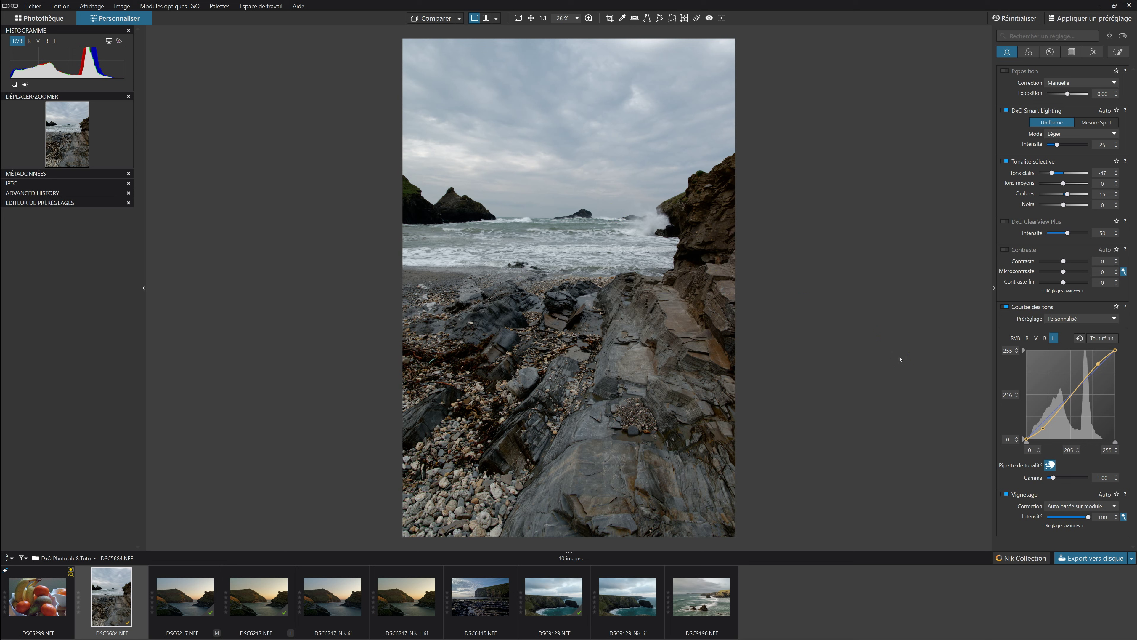
click(1007, 308)
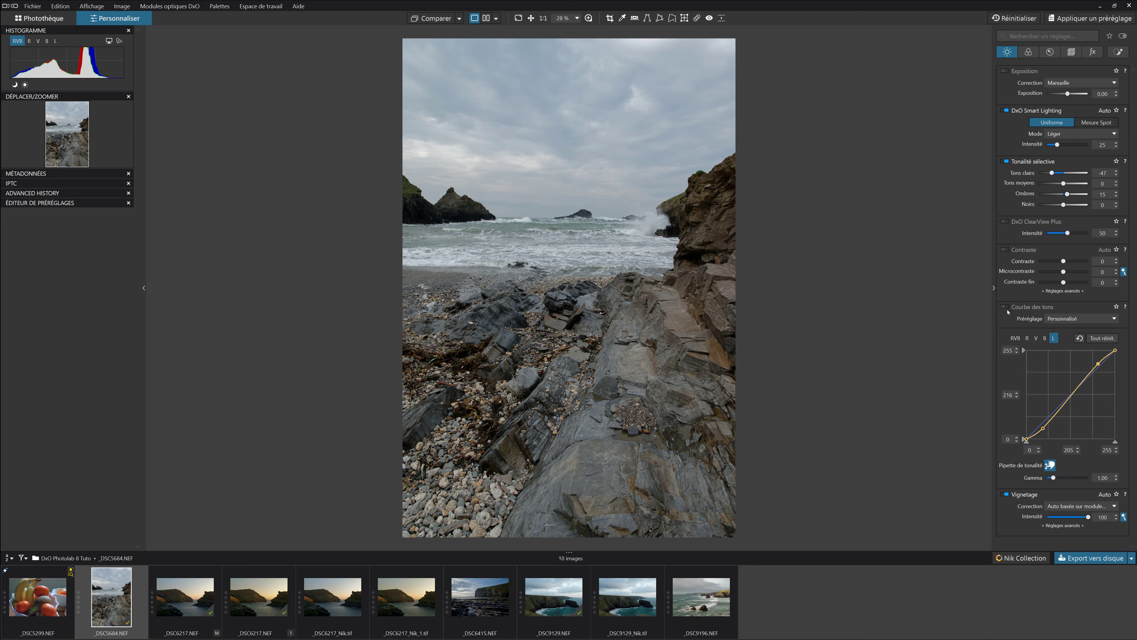
click(1008, 309)
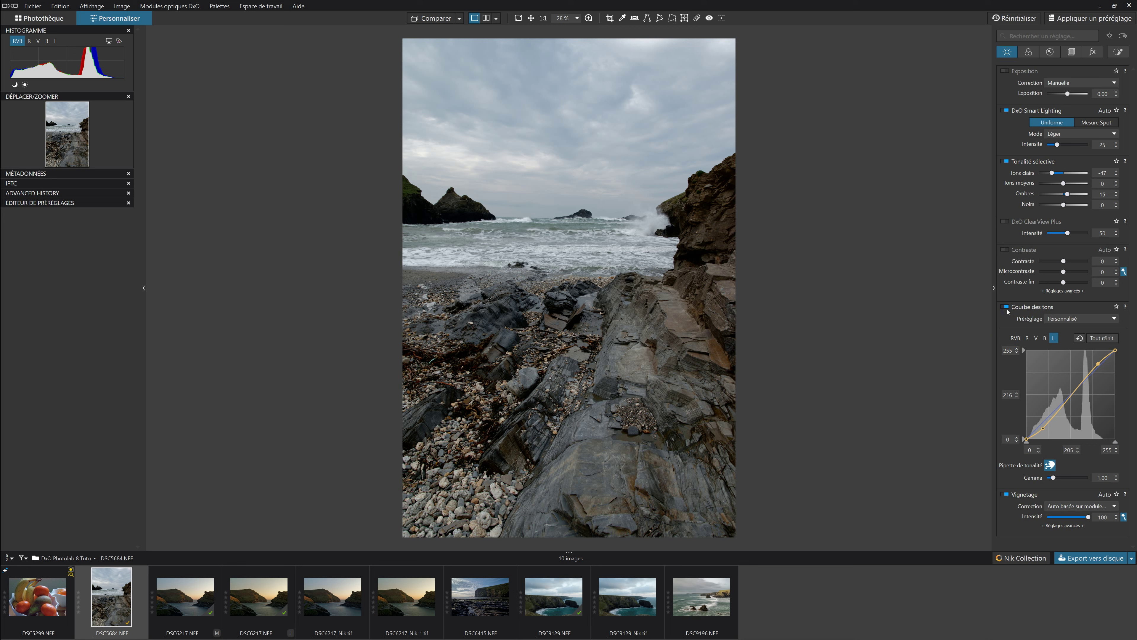
click(1007, 309)
click(1007, 308)
Create a virtual copy of _DSC5684.NEF and reset all of the copy's tone curve channels.
key(ctrl+k)
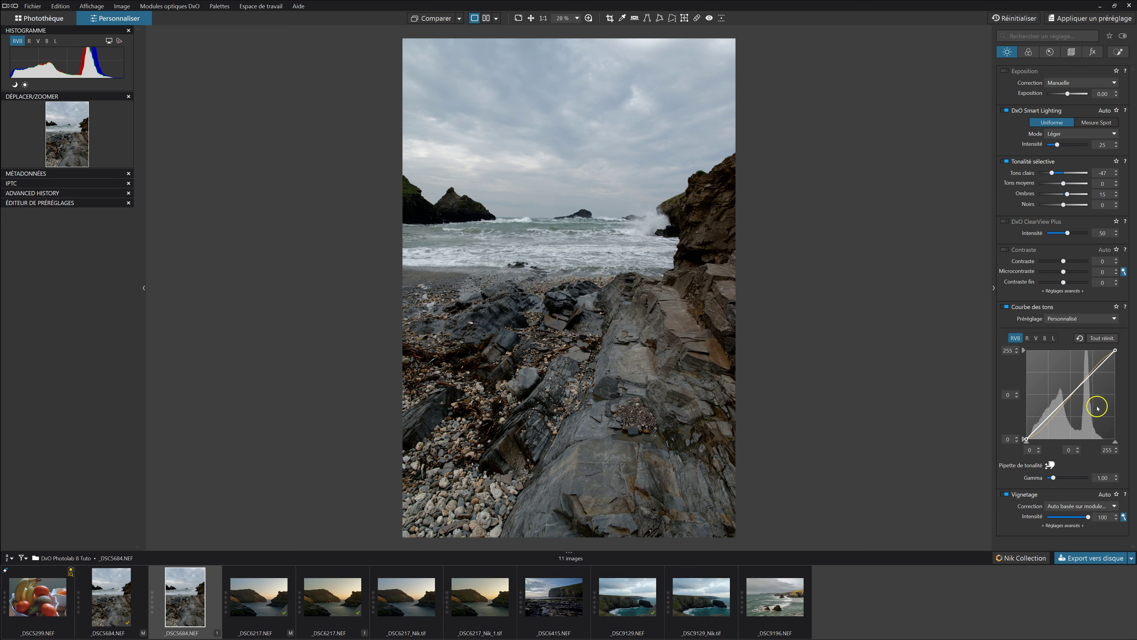
click(1102, 338)
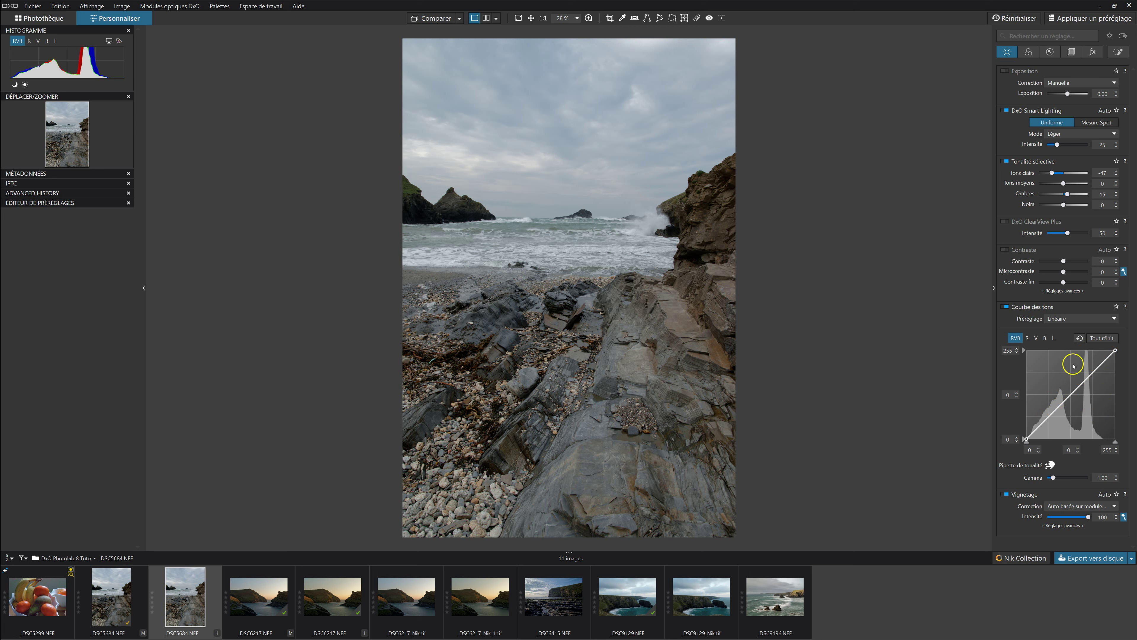
Sample the dark rocks and sky on the virtual copy to shape an RVB S-curve, mapping input 63 to 49 and 207 to 221.
click(1054, 339)
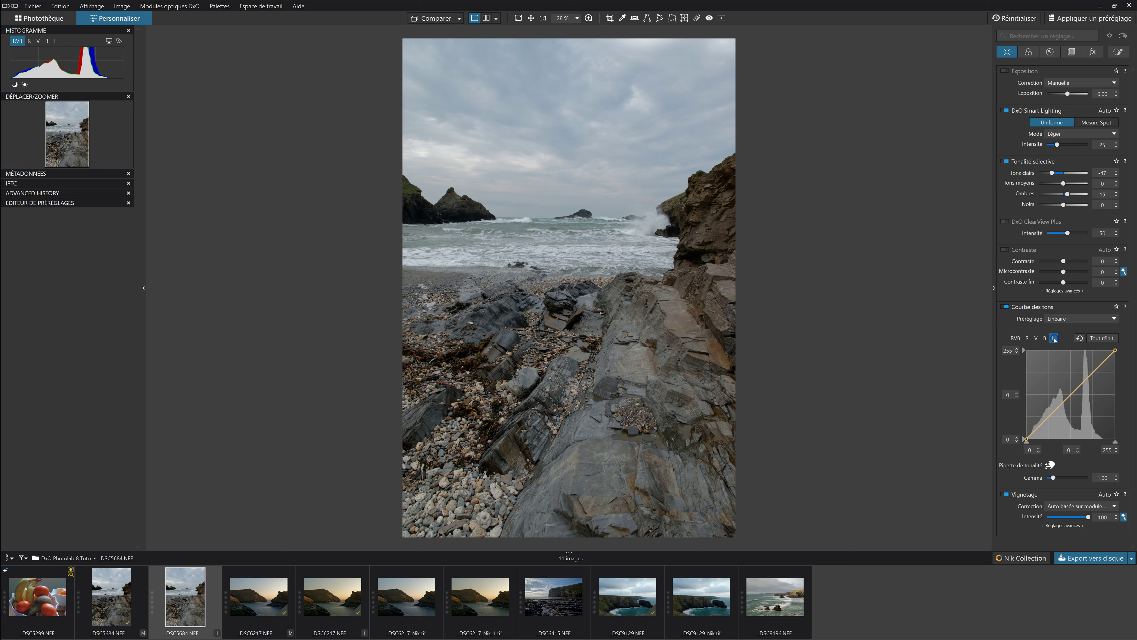
click(1026, 339)
click(1019, 339)
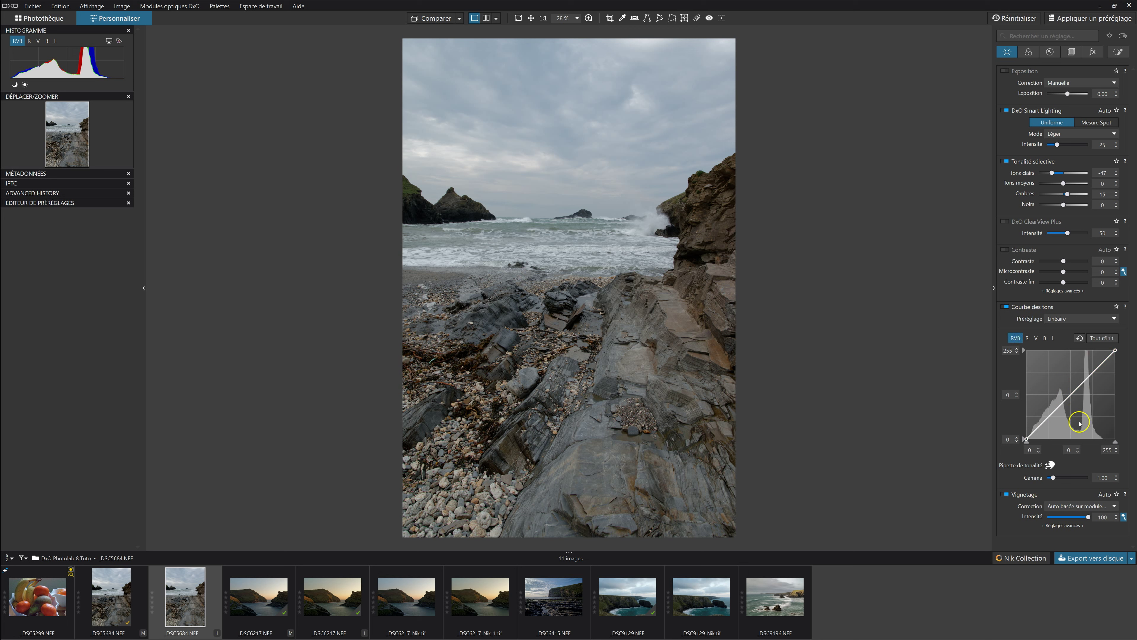
click(1049, 465)
click(496, 322)
drag(495, 322, 496, 329)
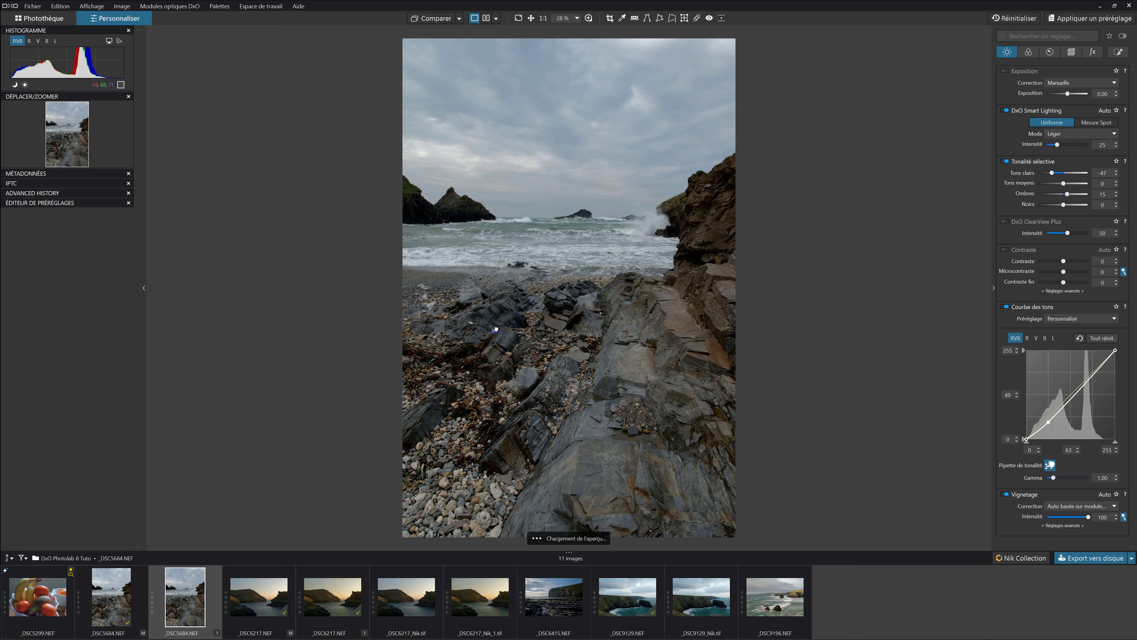
click(514, 163)
drag(514, 162, 514, 154)
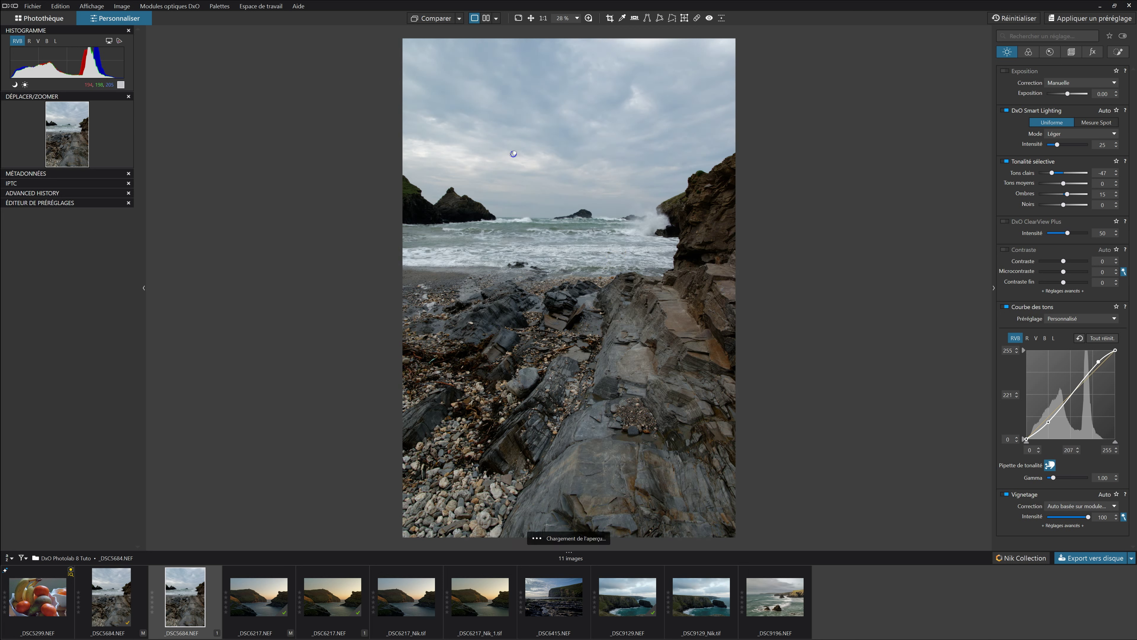
Compare the virtual copy with and without Courbe des tons, and compare it with the master photo.
click(1005, 307)
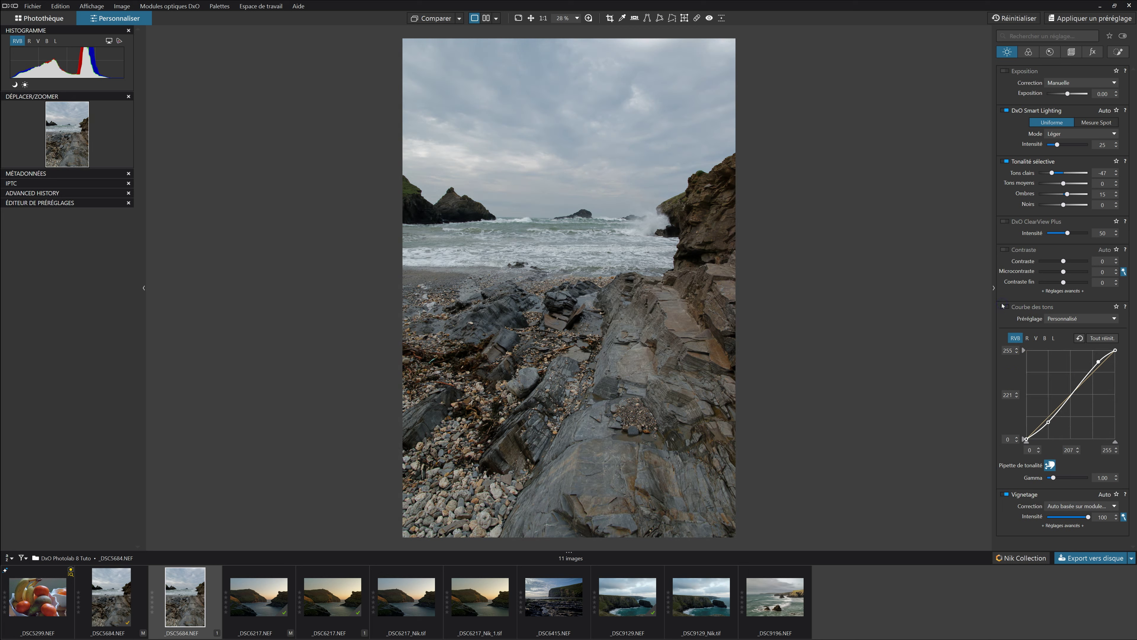
click(1004, 306)
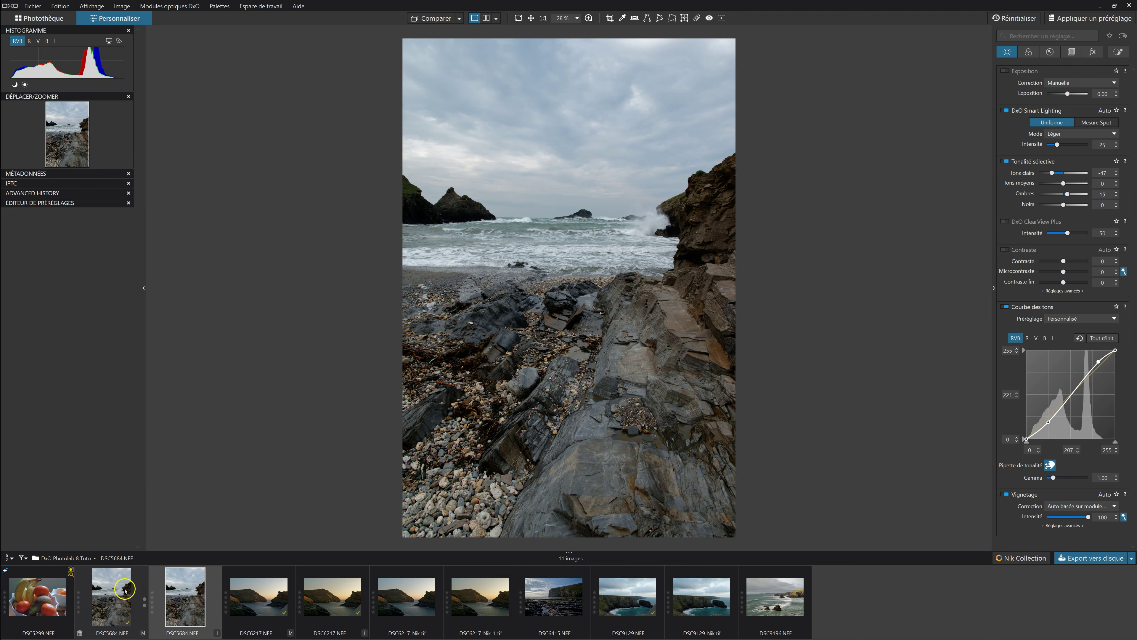
click(141, 590)
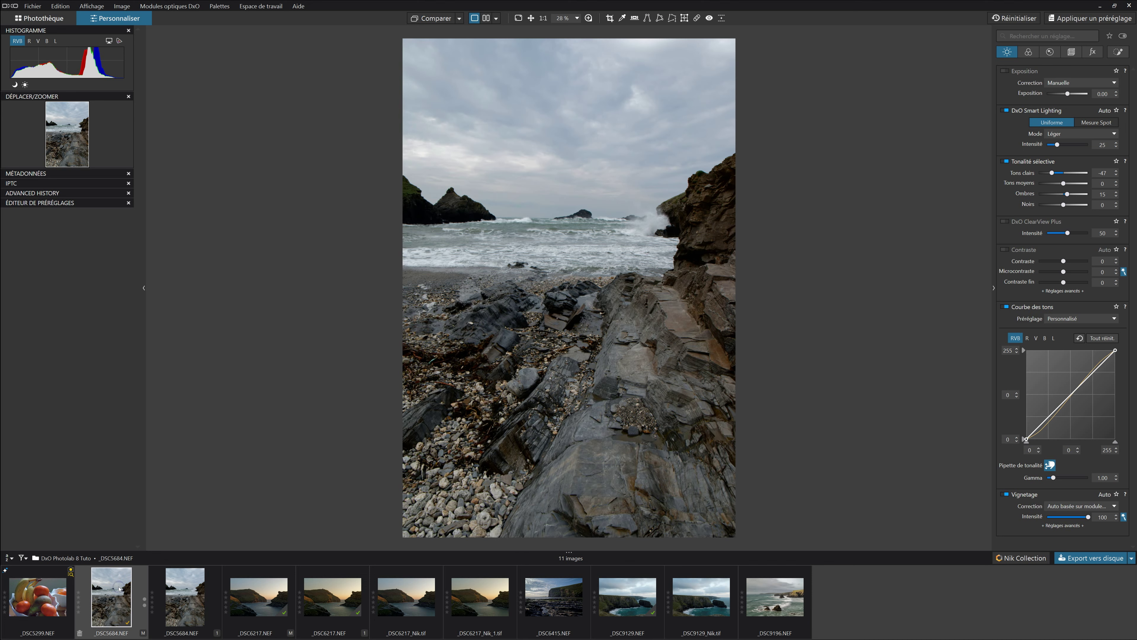
click(185, 599)
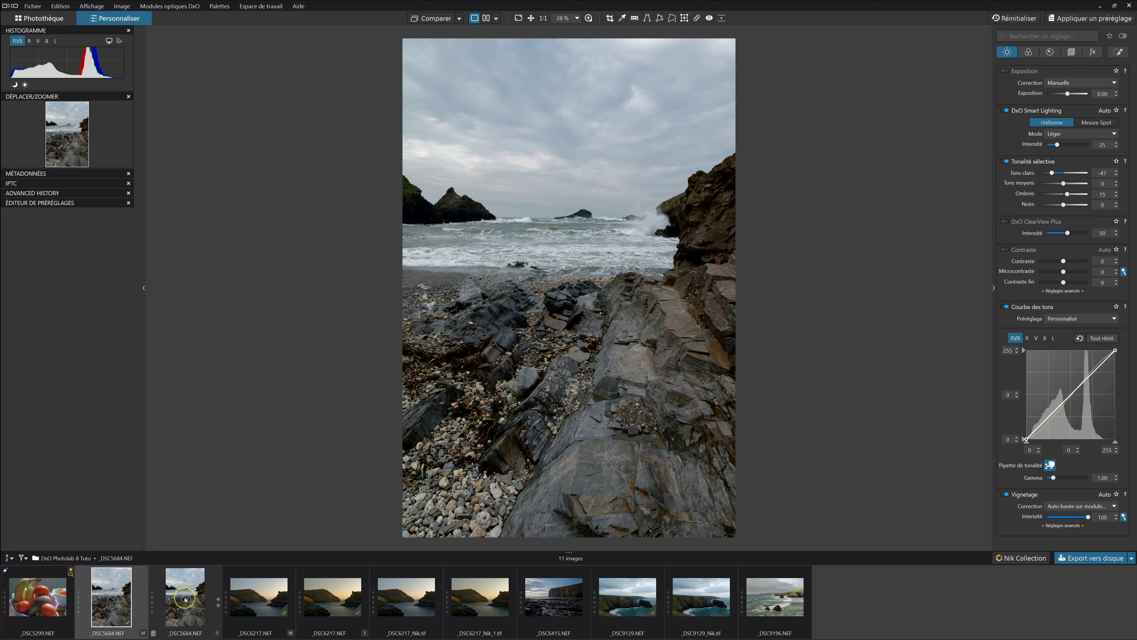
mouse_move(184, 599)
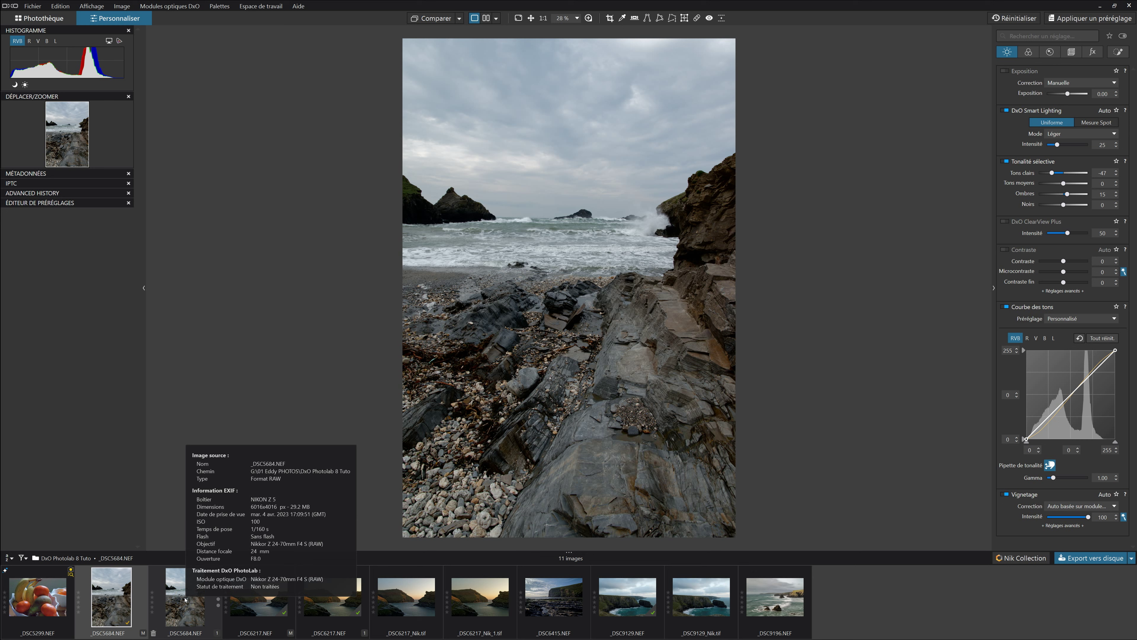
click(247, 269)
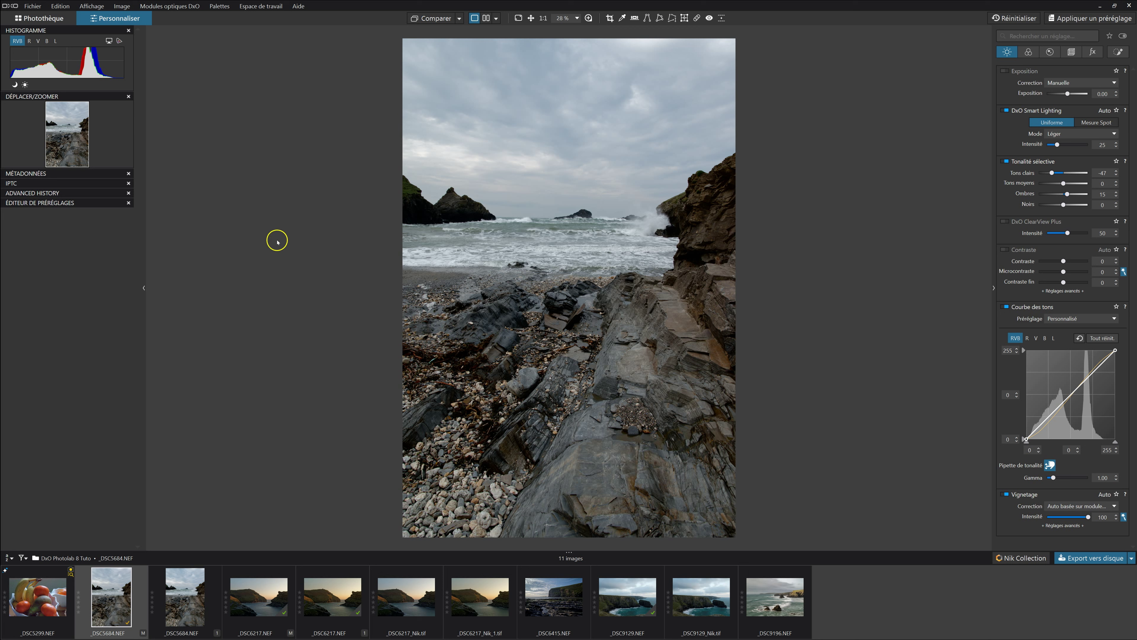
Set the master _DSC5684.NEF as the comparison reference and show the virtual copy side by side with it.
click(459, 19)
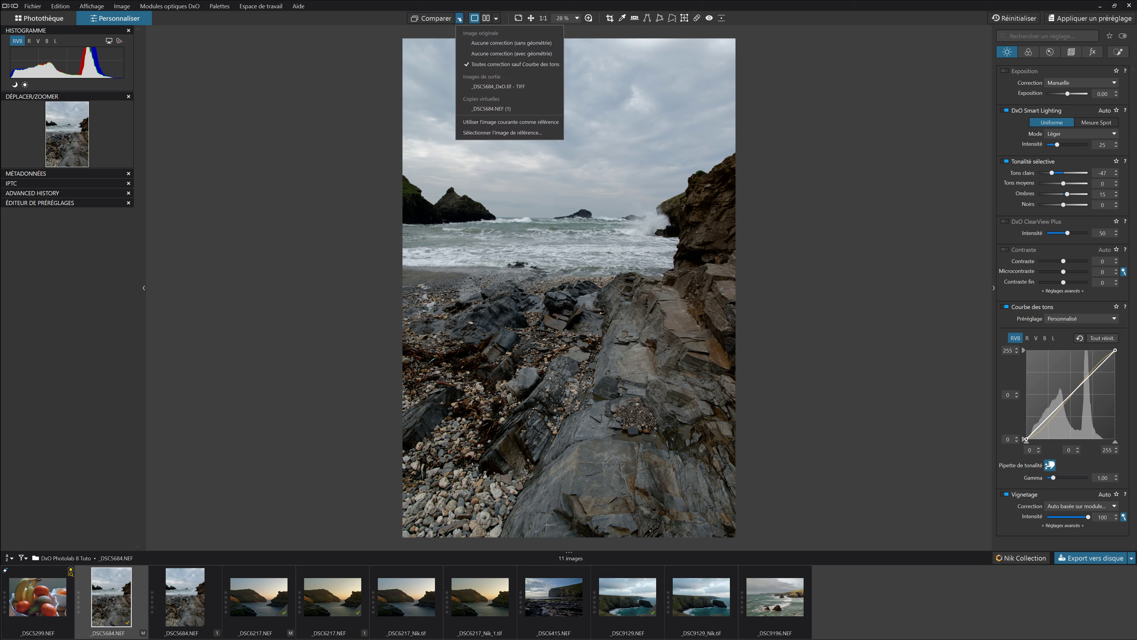
click(491, 123)
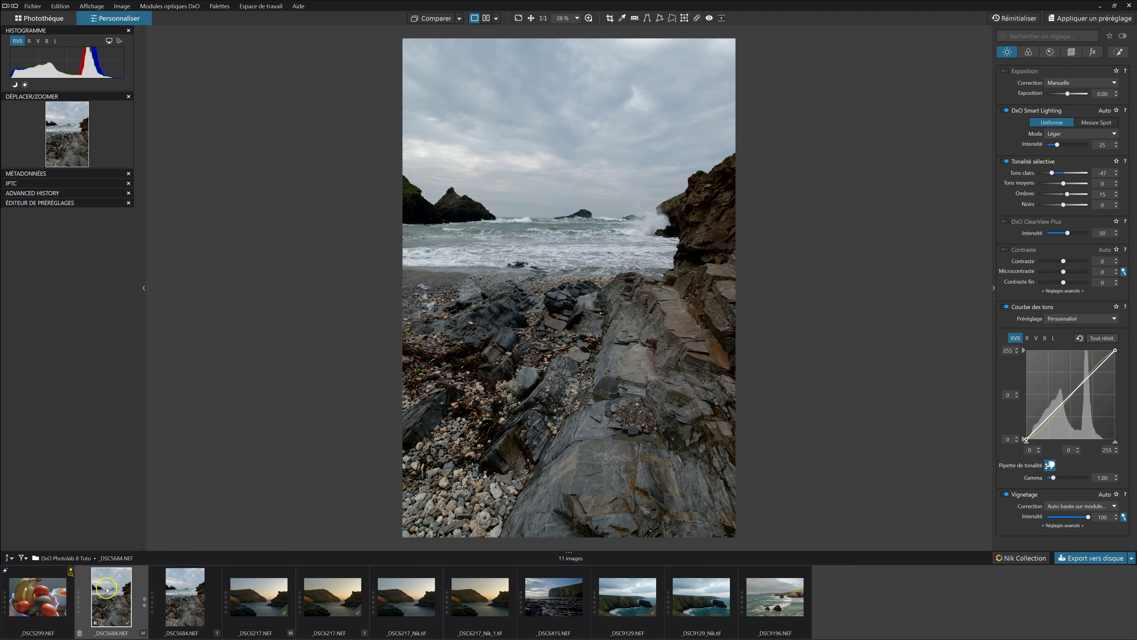
click(177, 591)
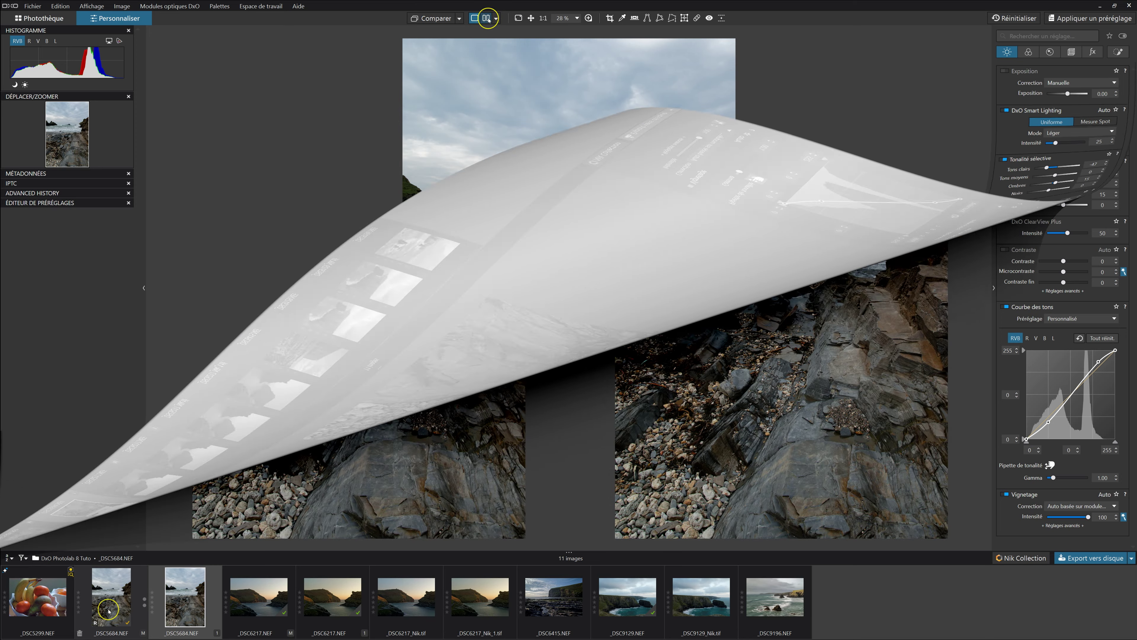
mouse_move(108, 611)
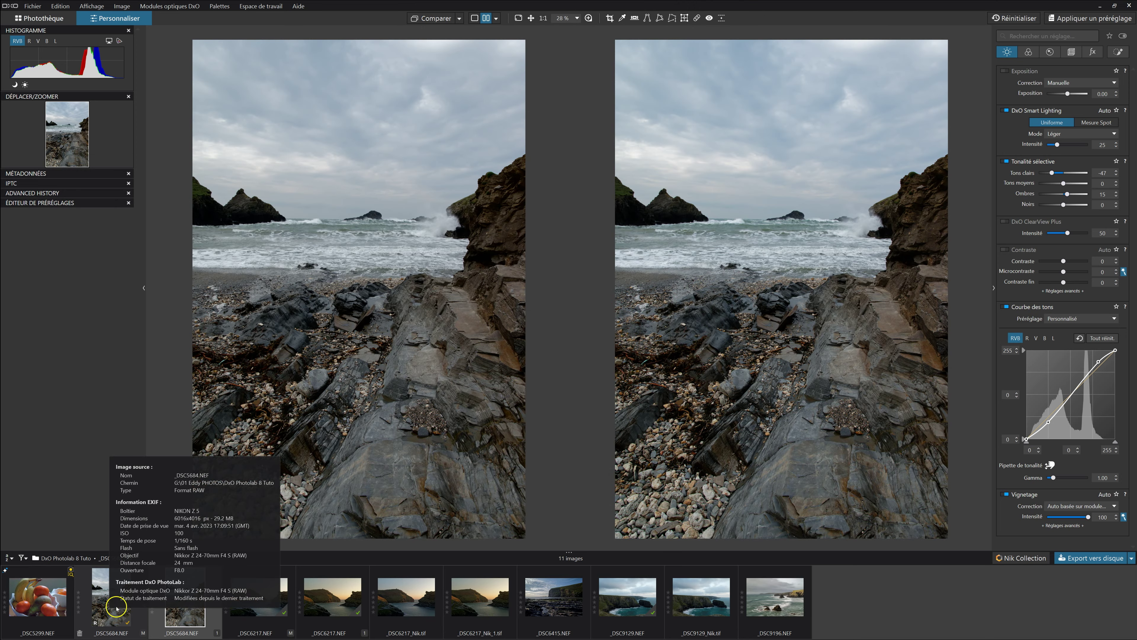
mouse_move(191, 596)
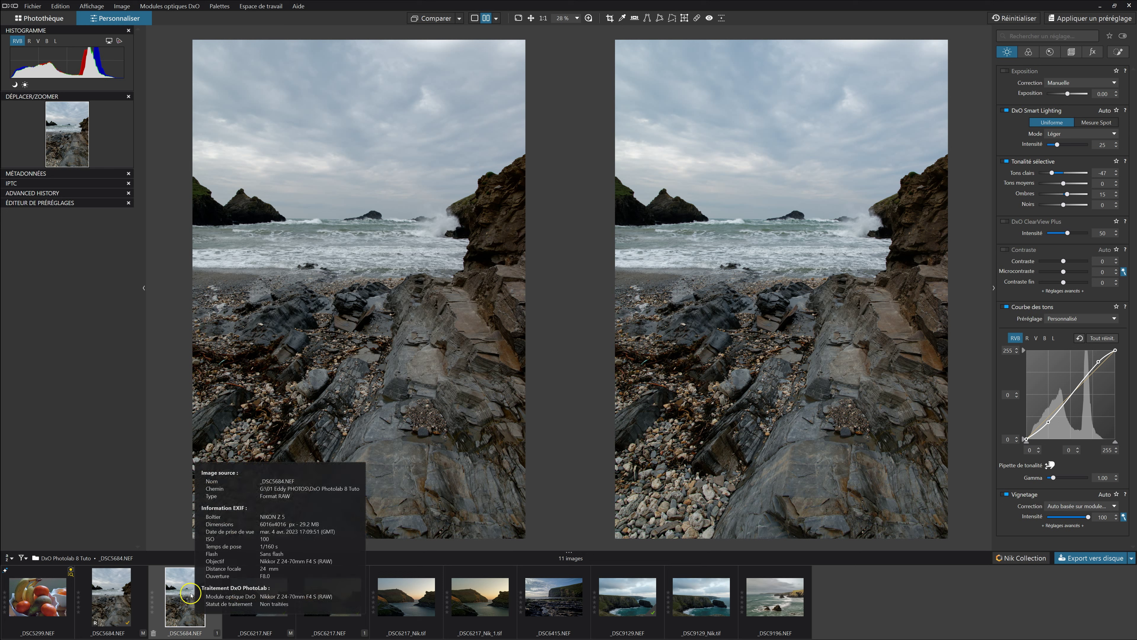
Toggle Courbe des tons off and on repeatedly on the virtual copy to compare its RVB curve with the master's rendering.
click(1004, 308)
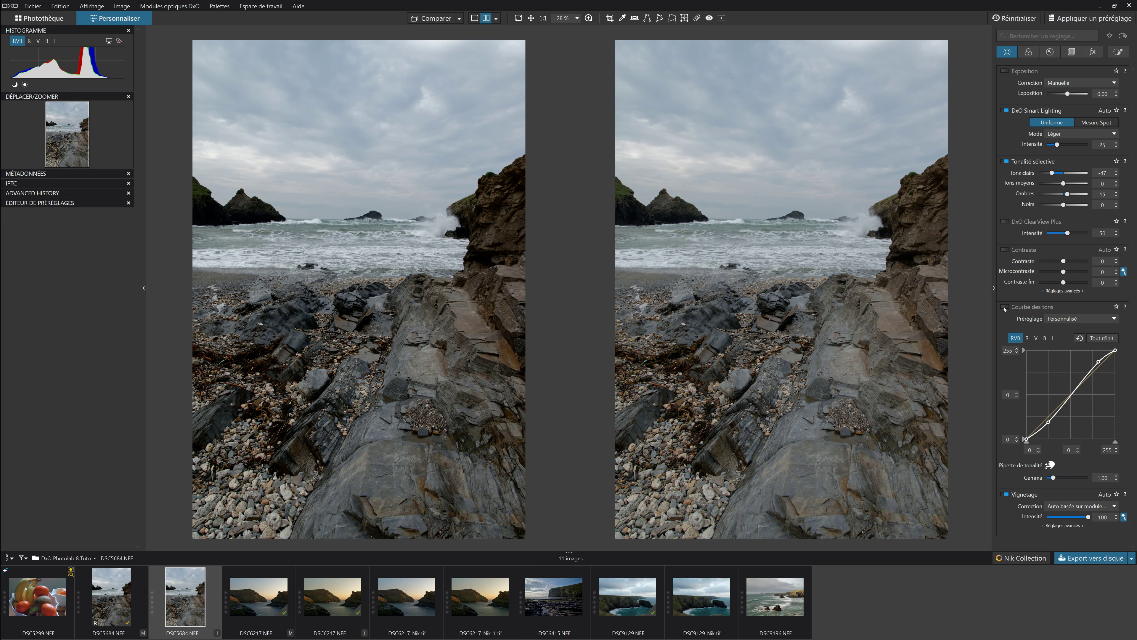
click(1004, 307)
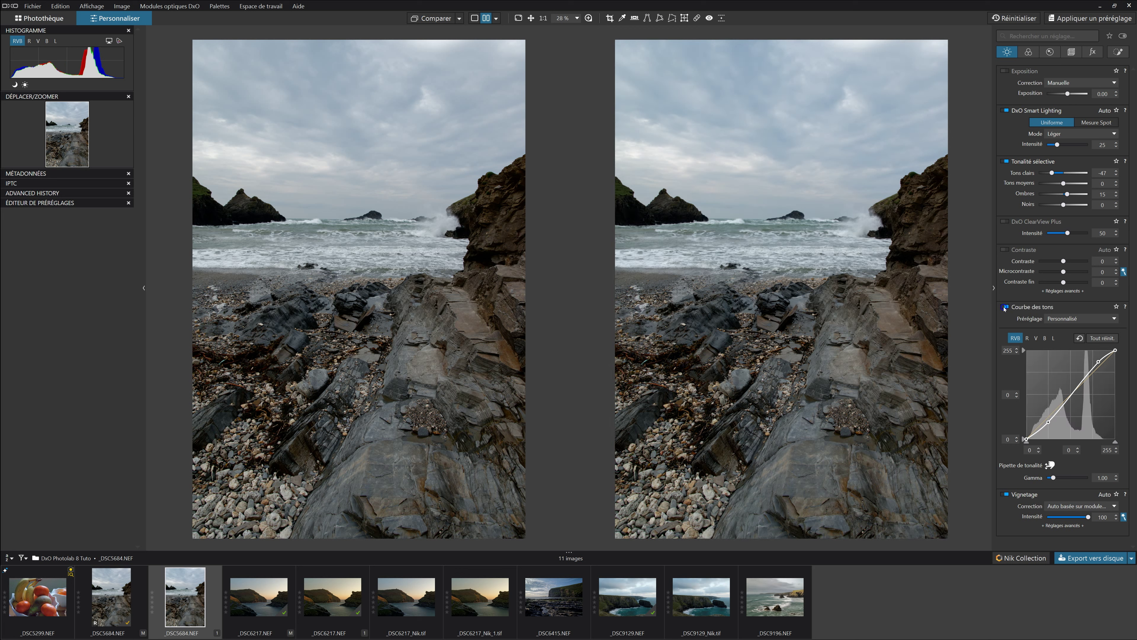
click(1005, 307)
click(1005, 307)
click(1004, 308)
click(1004, 307)
click(1005, 307)
click(1005, 307)
click(1005, 307)
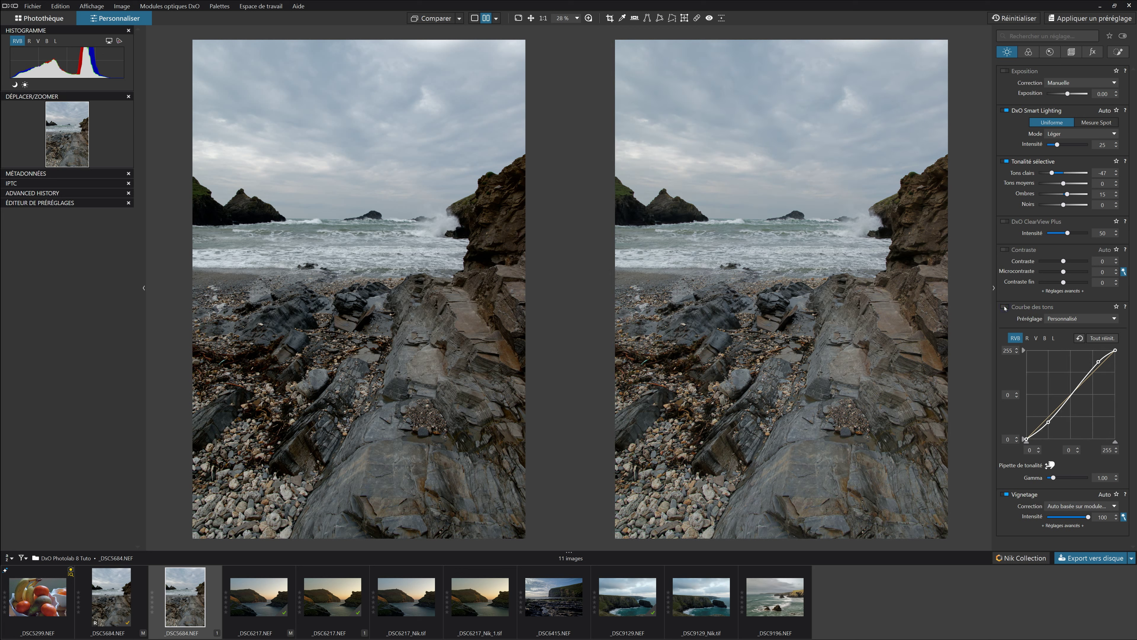
click(1005, 306)
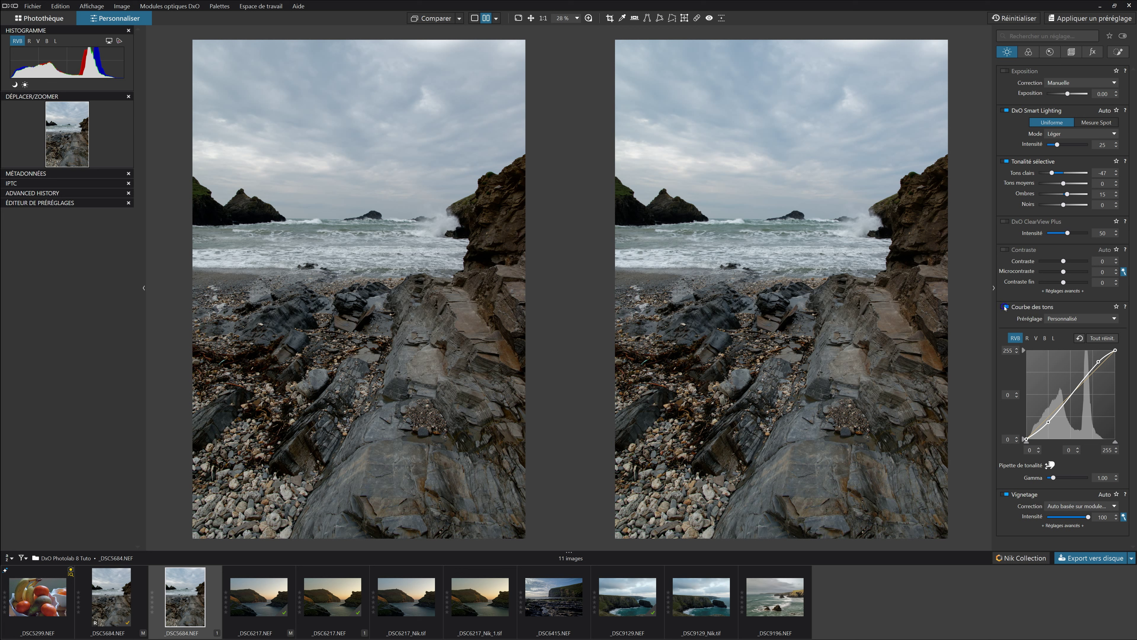
click(1005, 307)
click(1005, 307)
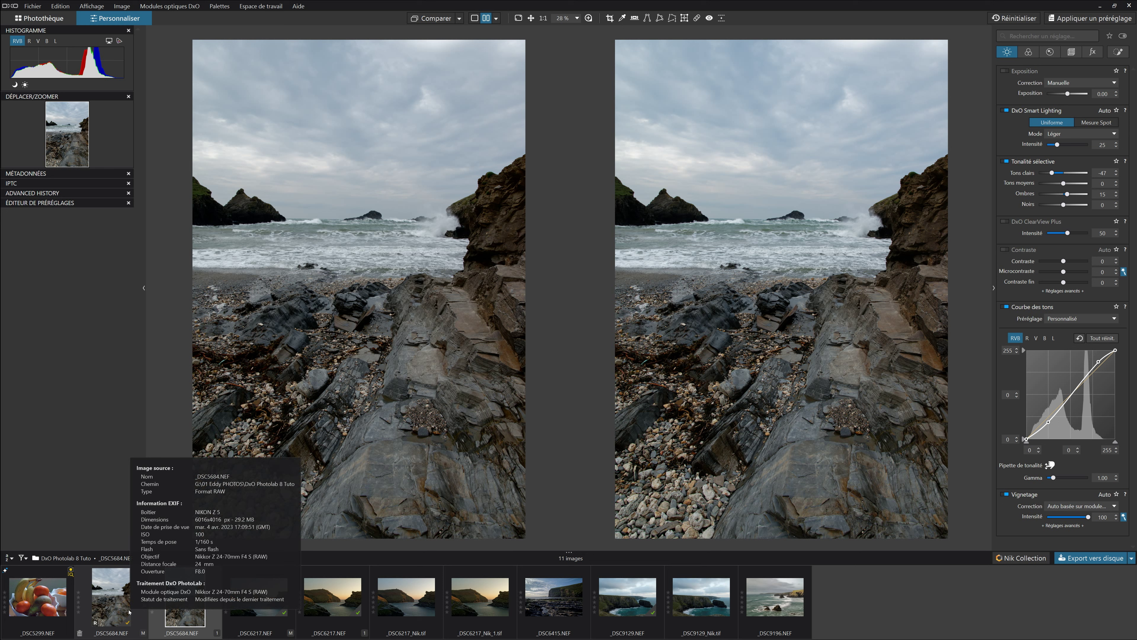
mouse_move(188, 605)
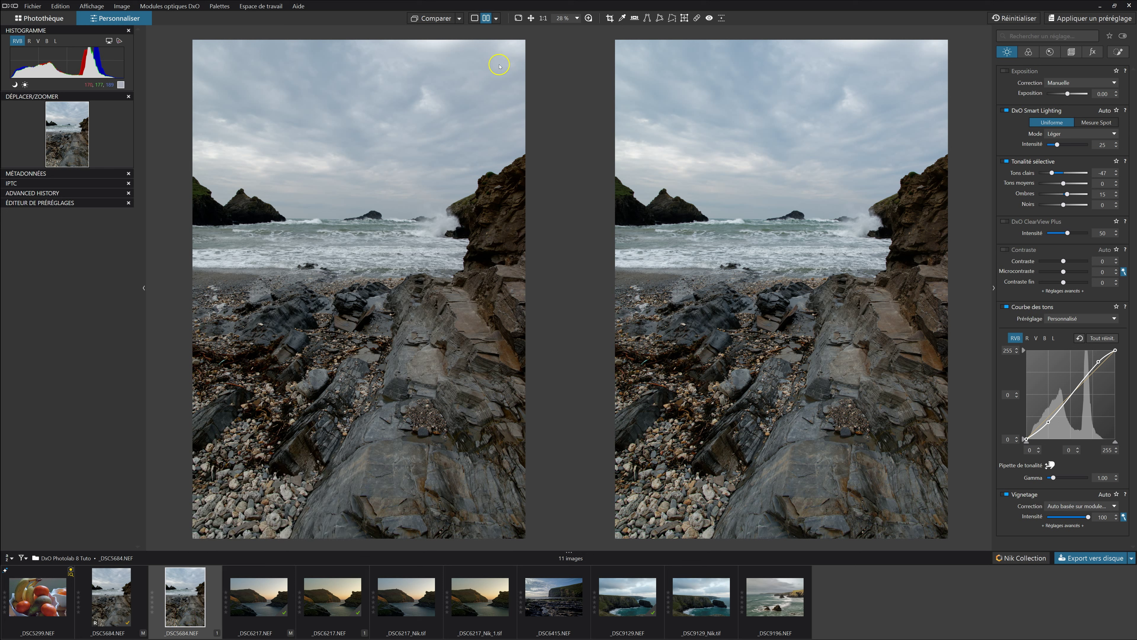
Set the virtual copy as the comparison reference and select the master _DSC5684.NEF for side-by-side viewing.
click(460, 17)
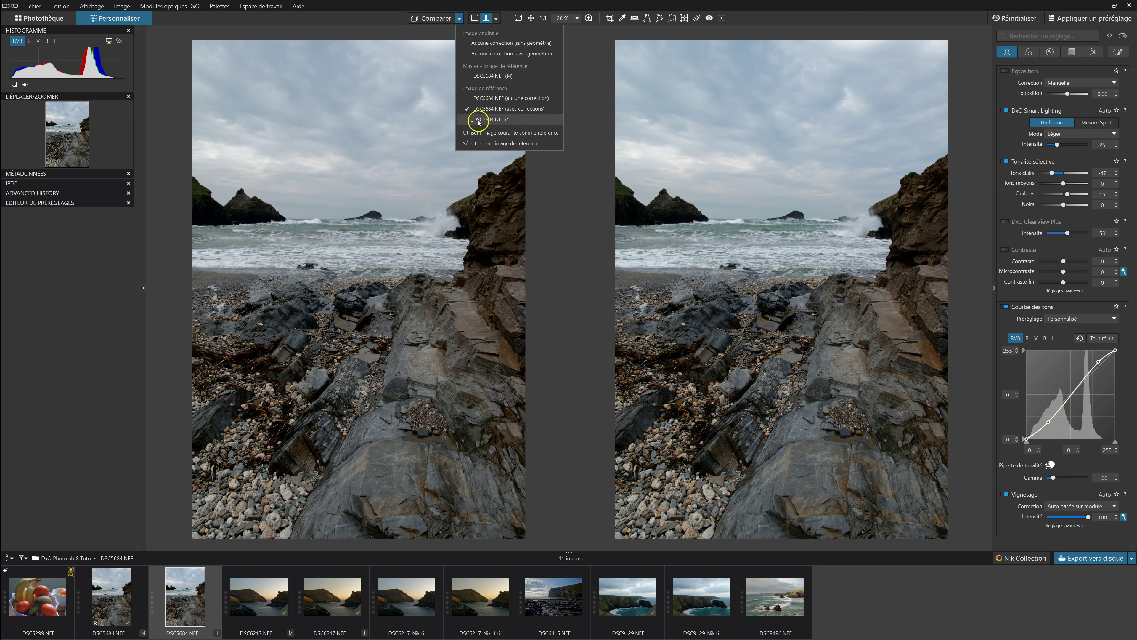
click(511, 133)
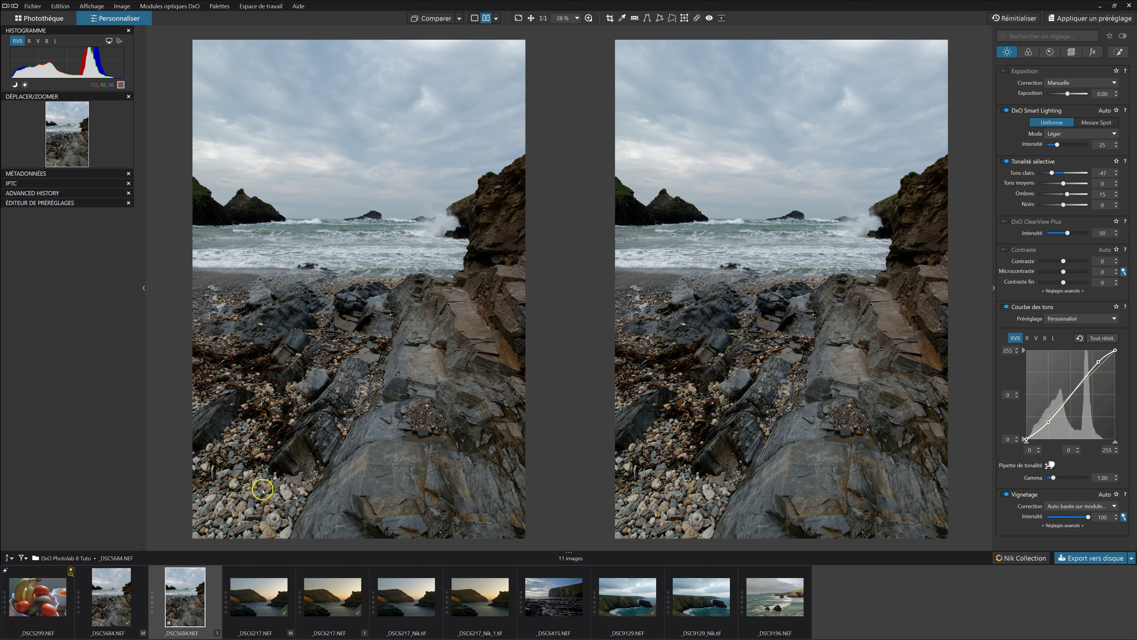
click(115, 601)
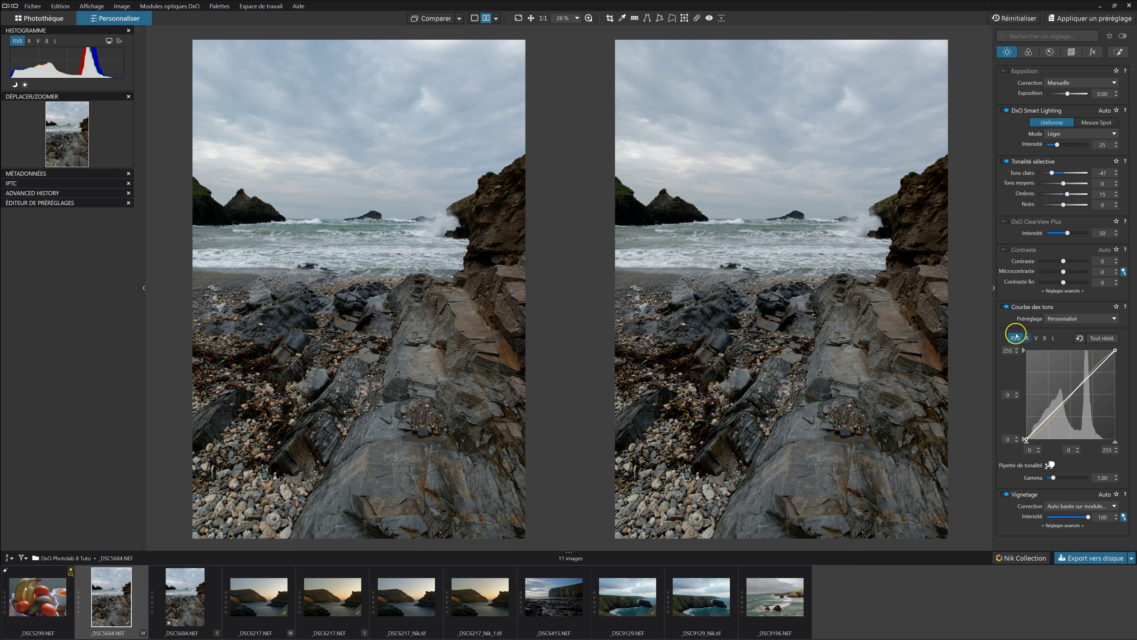
Toggle Courbe des tons off and on repeatedly on the master to compare its luminance curve with the virtual copy.
click(1005, 307)
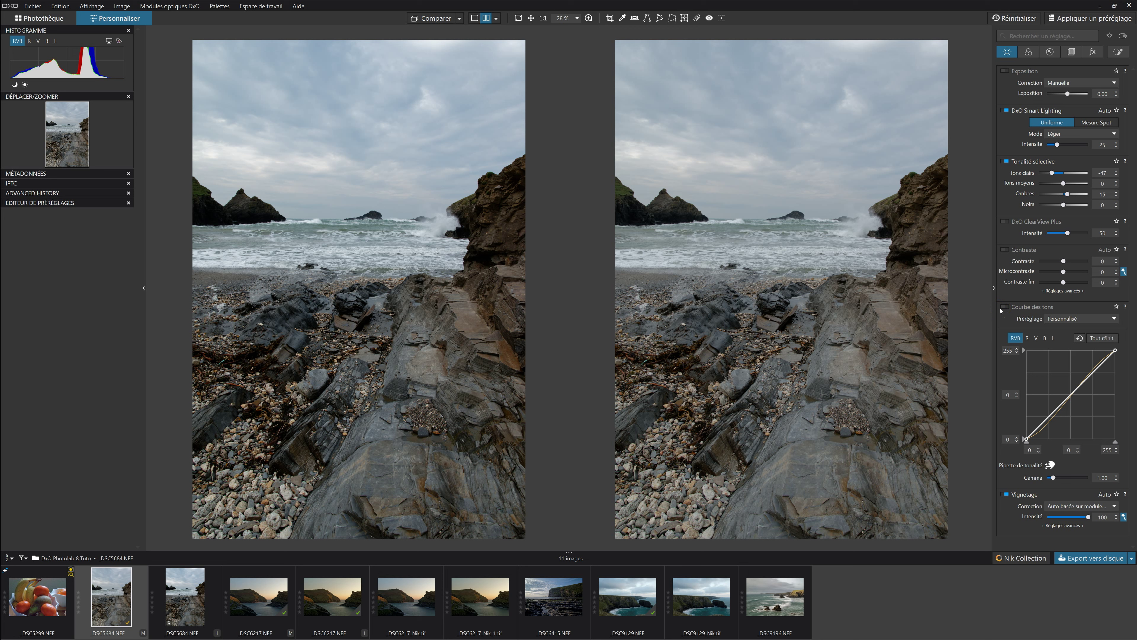
click(1005, 307)
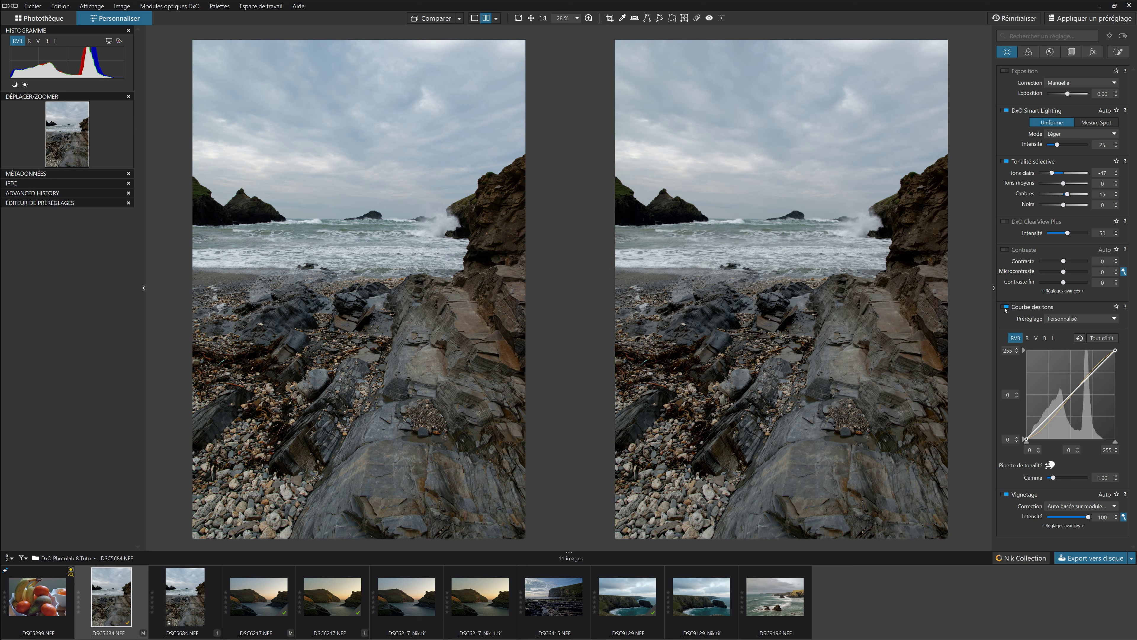
click(1005, 307)
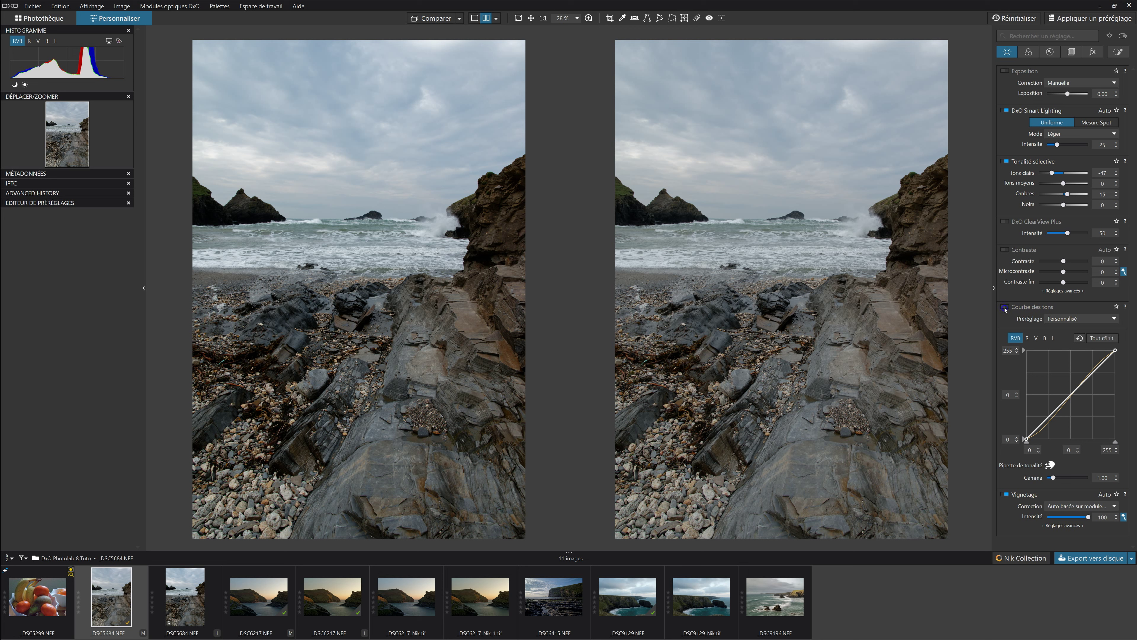
click(1005, 307)
click(1005, 307)
click(1005, 307)
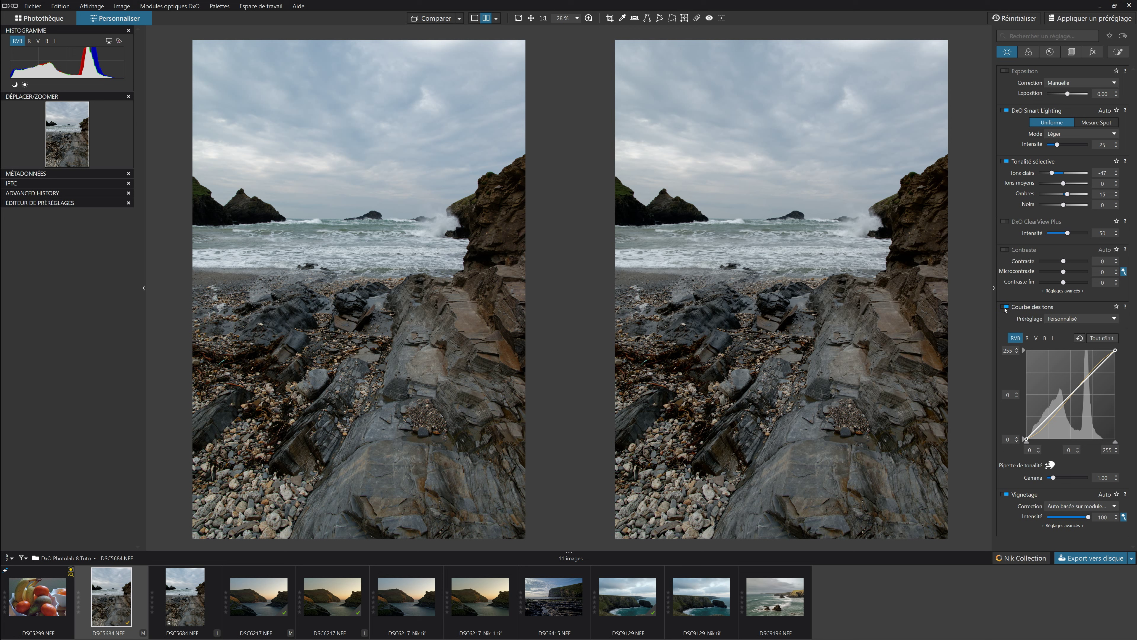
click(1005, 308)
click(1006, 307)
click(1006, 307)
click(1006, 308)
Strengthen the S-curve on the master's L channel, mapping input 51 to 23 and input 197 to 228.
click(1056, 338)
click(1043, 429)
drag(1044, 429, 1045, 431)
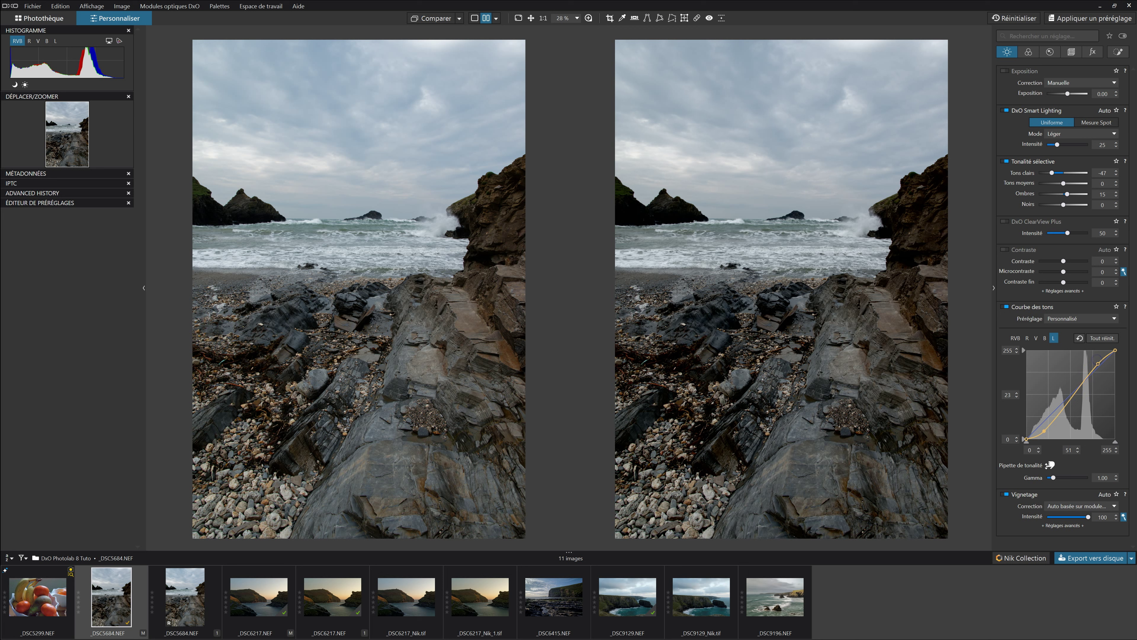
drag(1100, 365, 1096, 361)
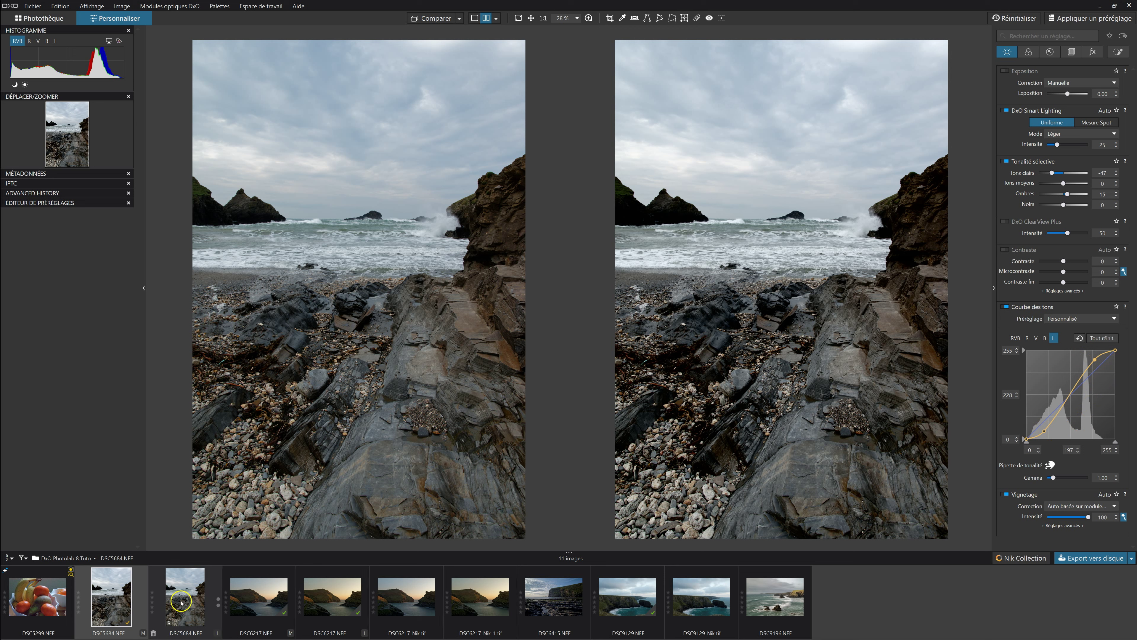
Set the master with its strengthened luminance curve as the comparison reference.
mouse_move(181, 603)
mouse_move(120, 604)
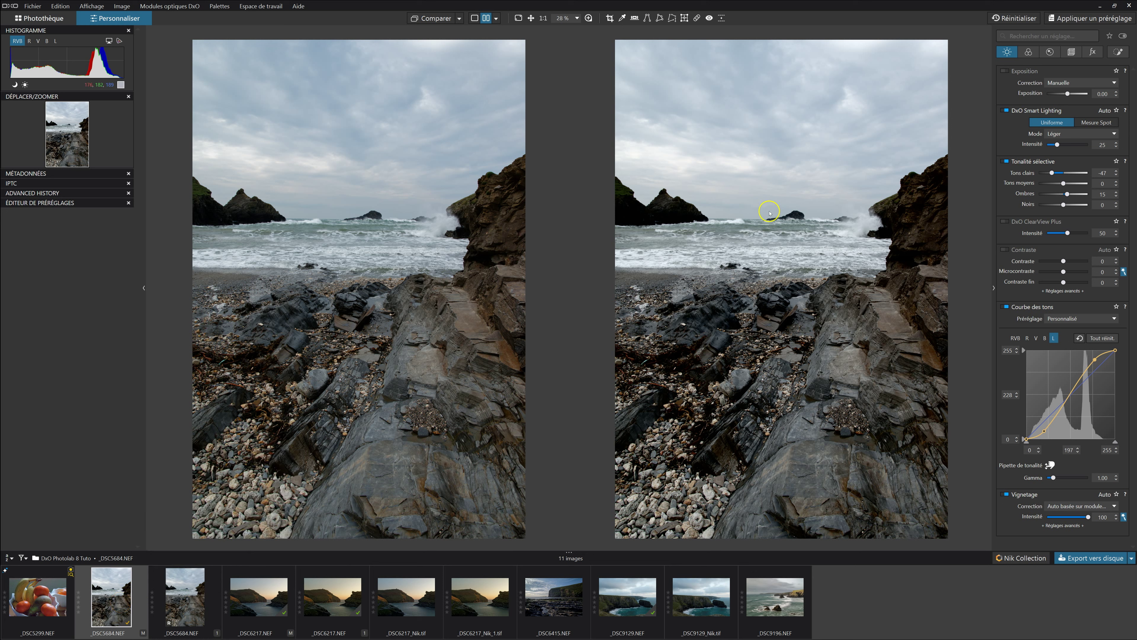
click(460, 19)
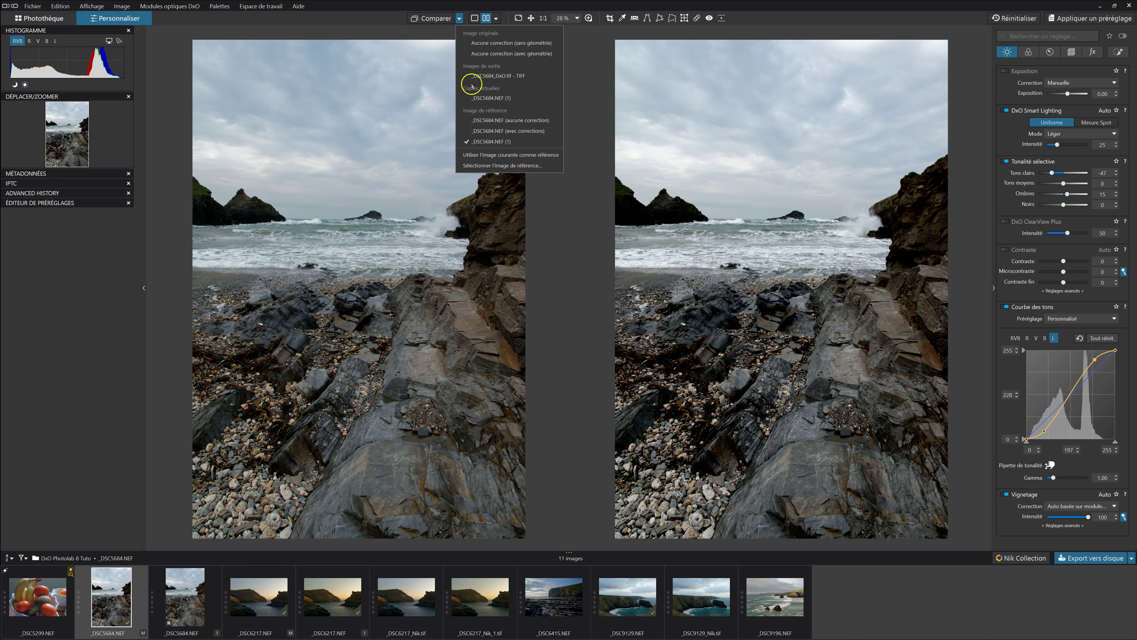
click(498, 157)
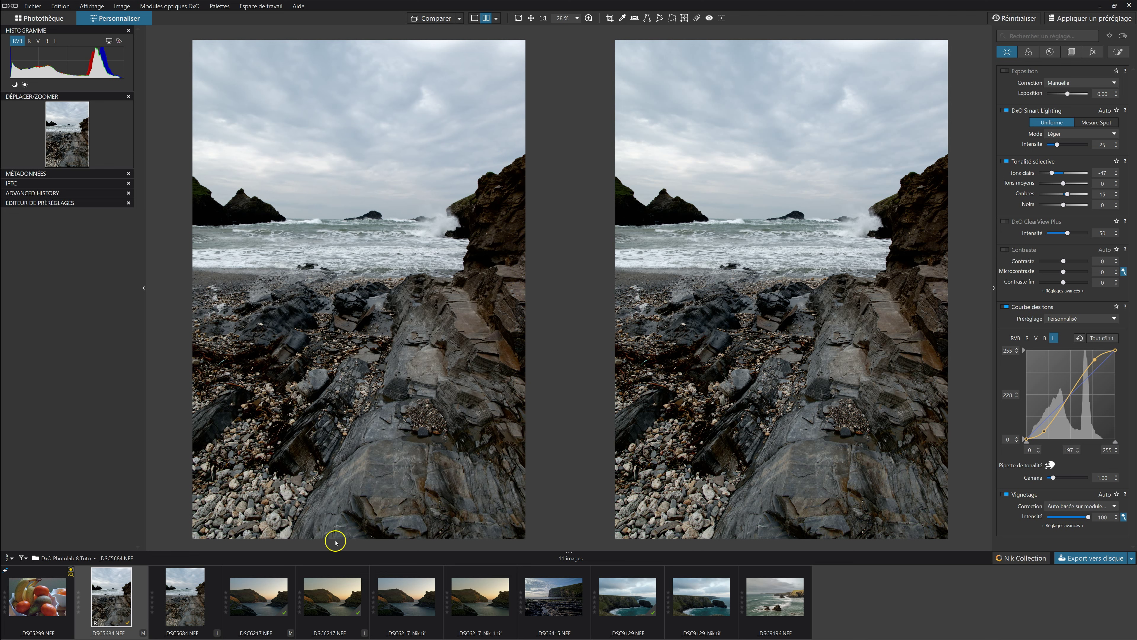
Strengthen the RVB S-curve on the virtual copy, lowering the shadow point and mapping input 193 to 232 in the highlights.
click(179, 600)
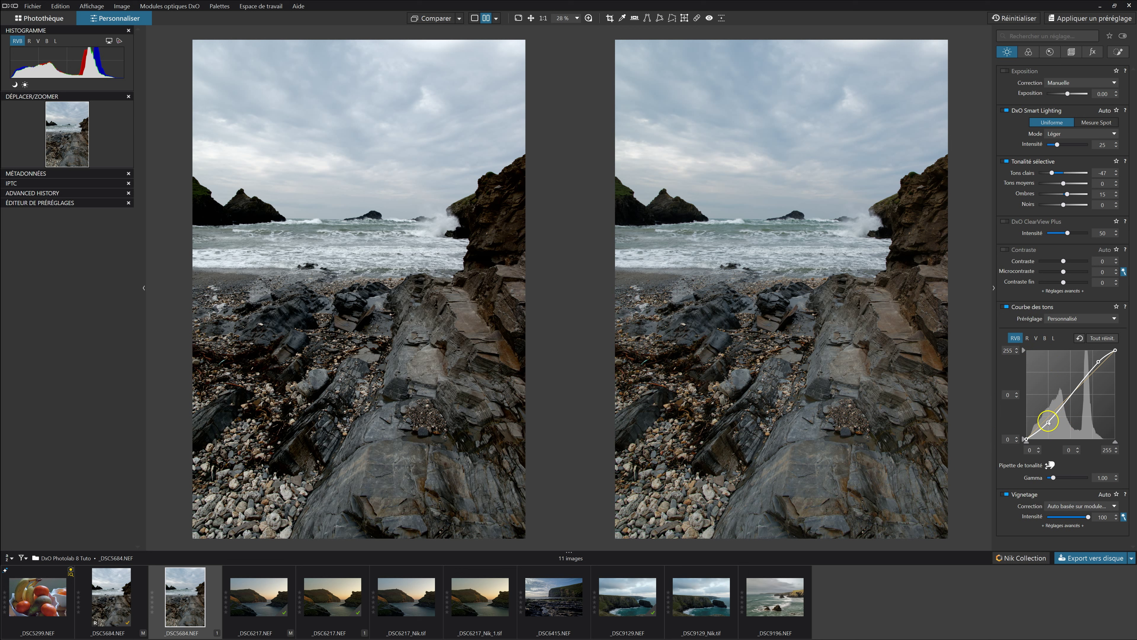
drag(1048, 423, 1050, 430)
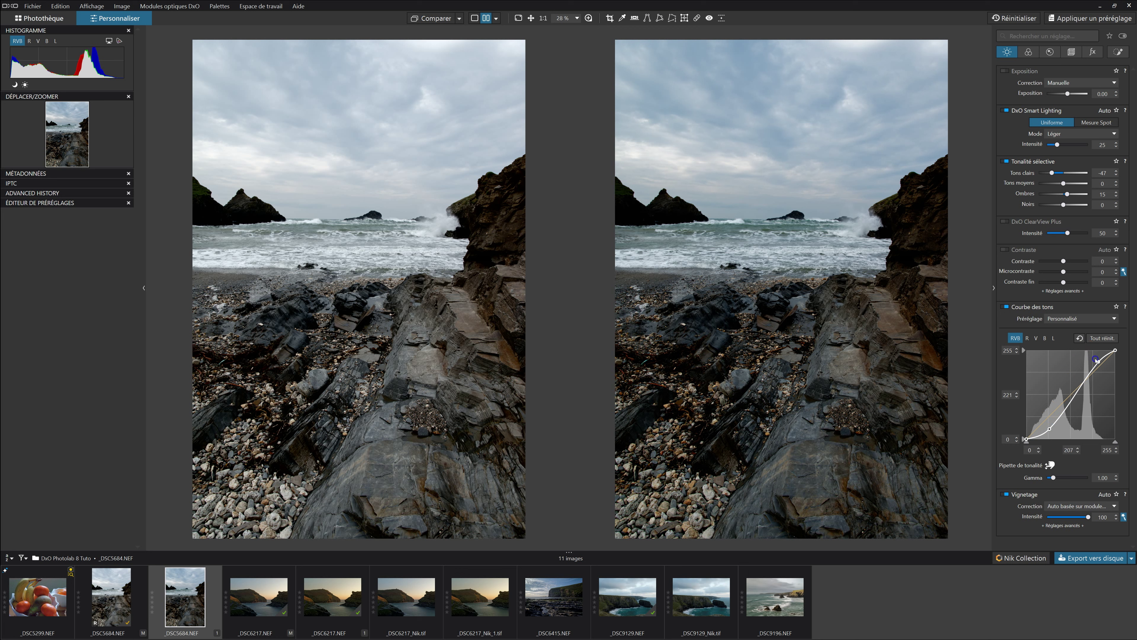
drag(1096, 359, 1094, 358)
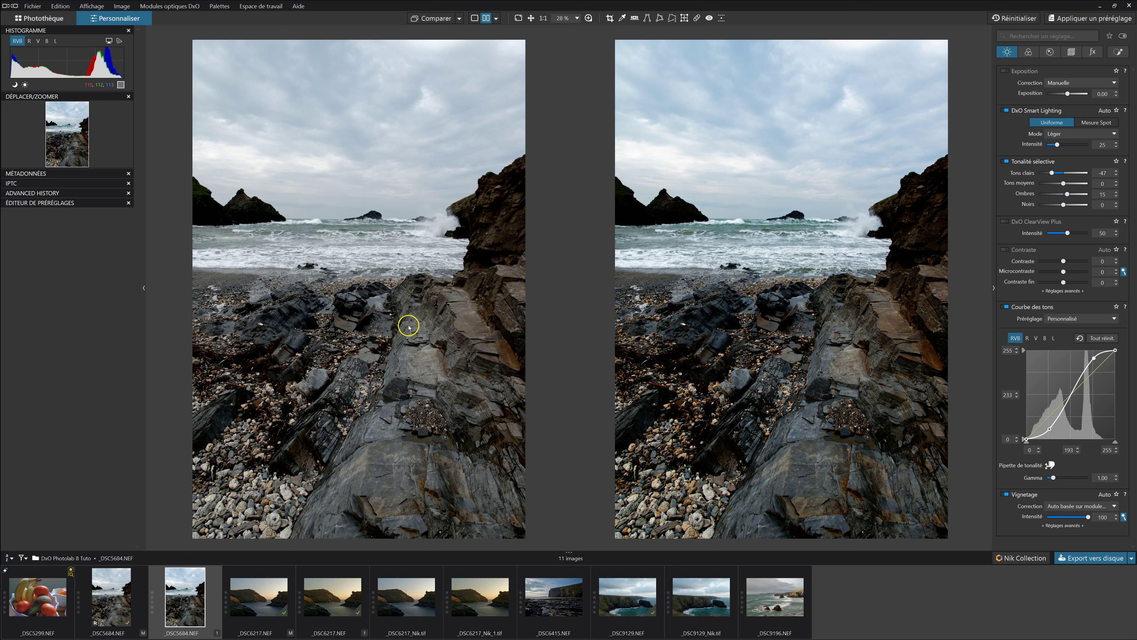
Compare the reference with the master and the virtual copy in turn, ending with the virtual copy in single-image view.
click(125, 589)
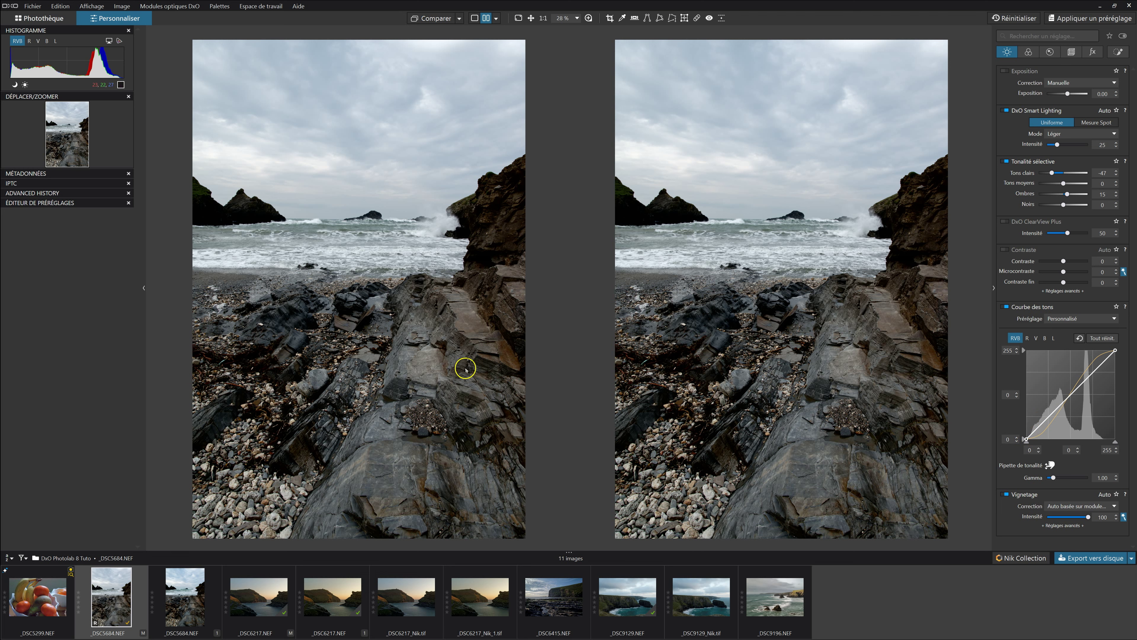
click(190, 588)
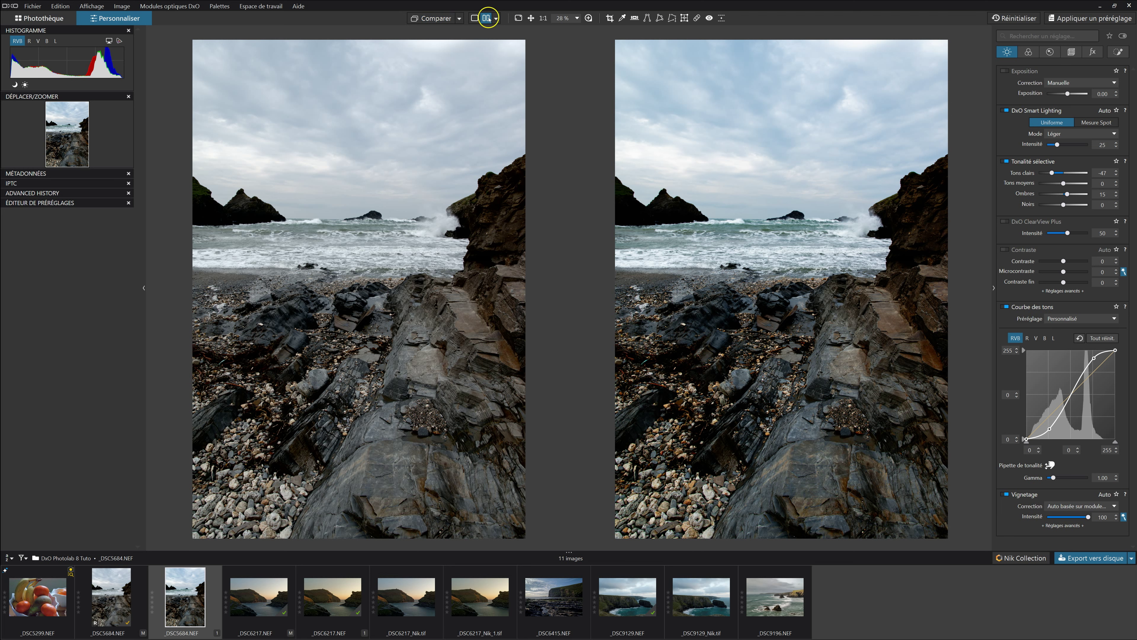
click(474, 19)
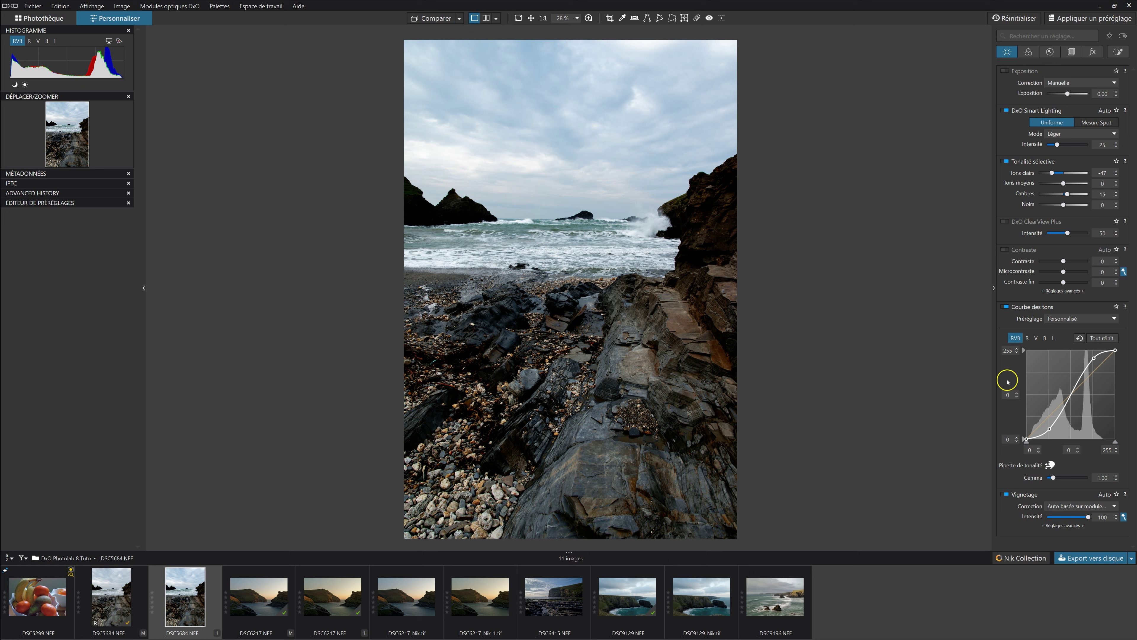
Reset the virtual copy's RVB curve and build an L-channel S-curve with the tone picker, mapping 57 to 35 and 192 to 204.
click(1079, 338)
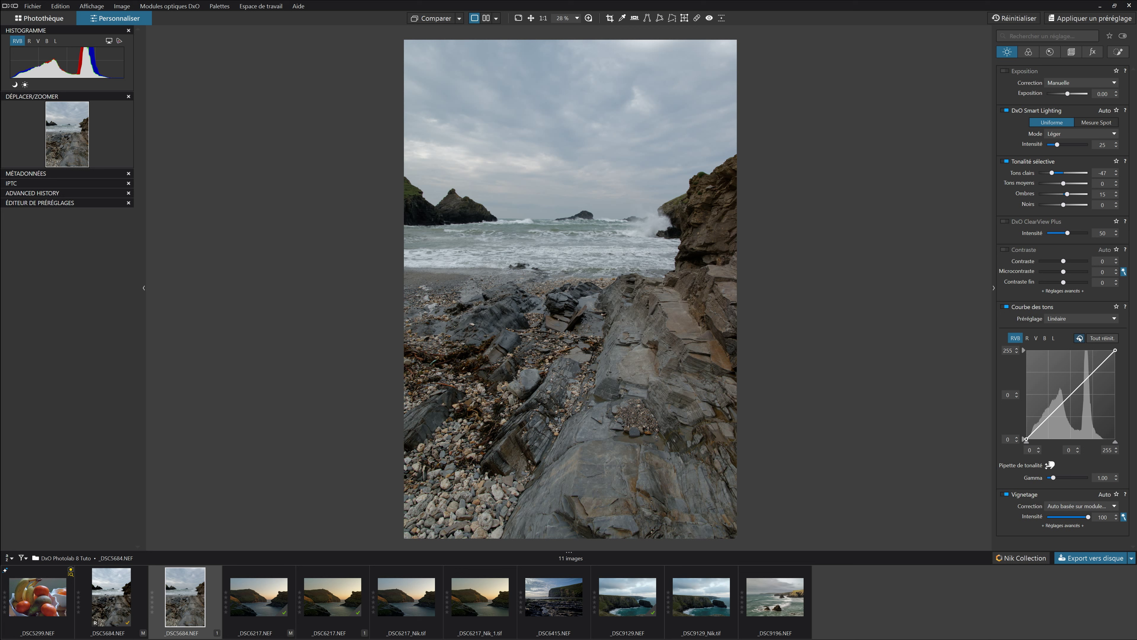
click(1053, 338)
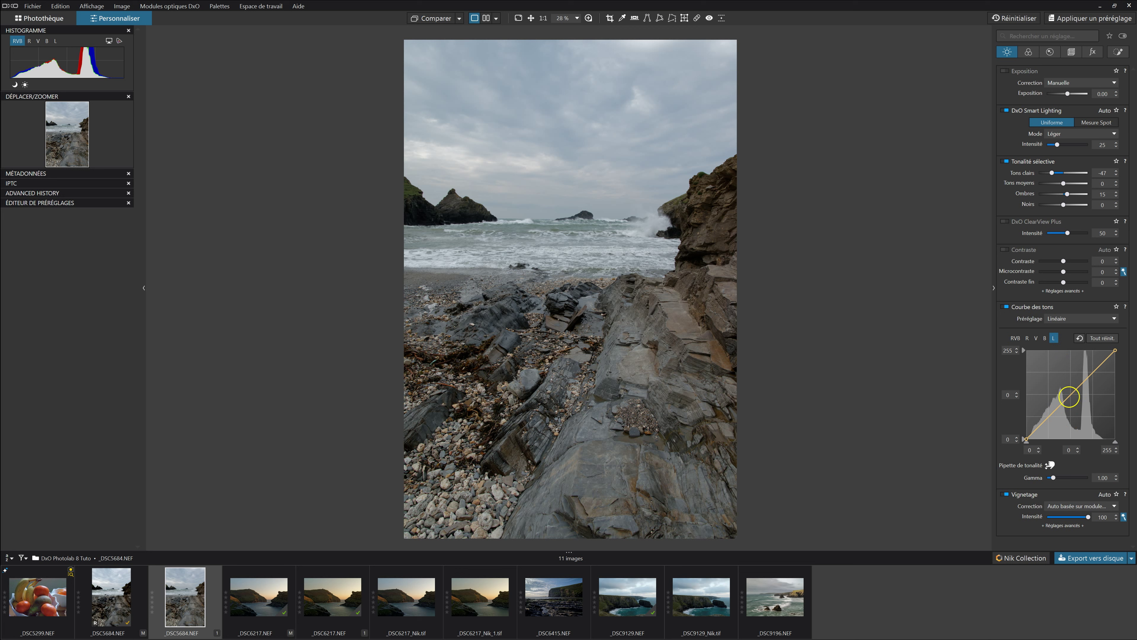
click(1049, 465)
click(504, 316)
drag(503, 316, 503, 326)
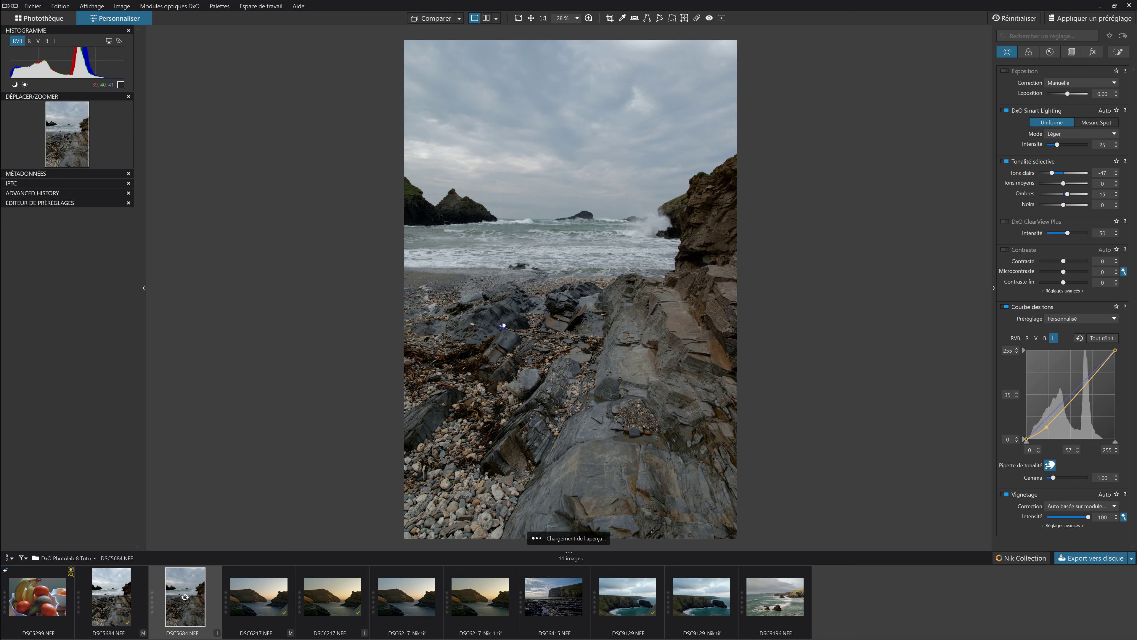
click(644, 104)
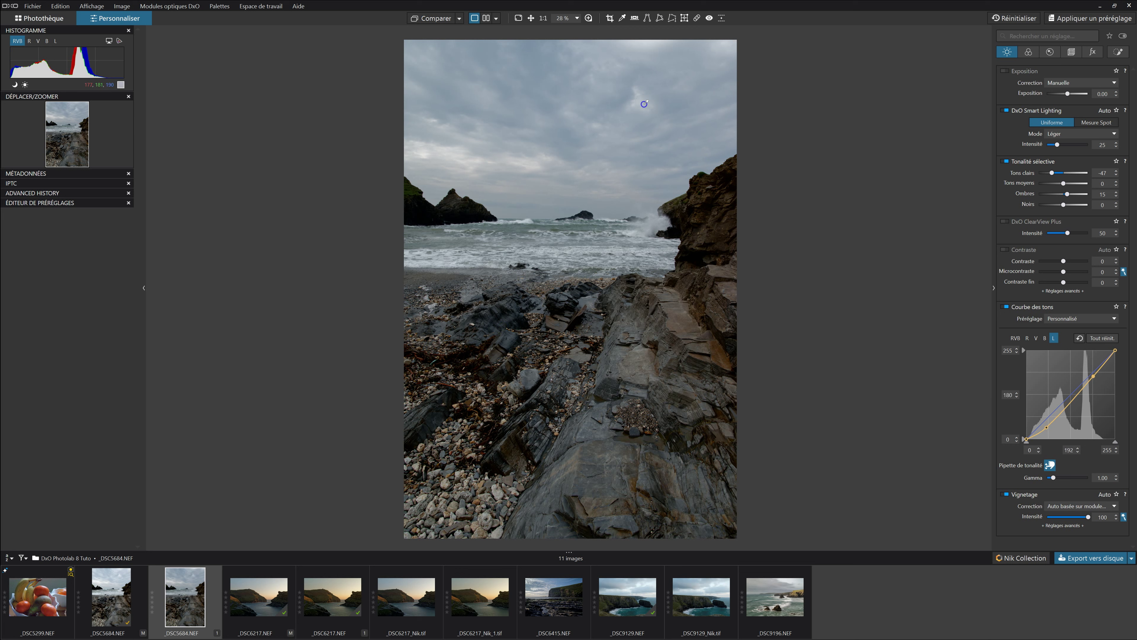
drag(643, 103, 648, 94)
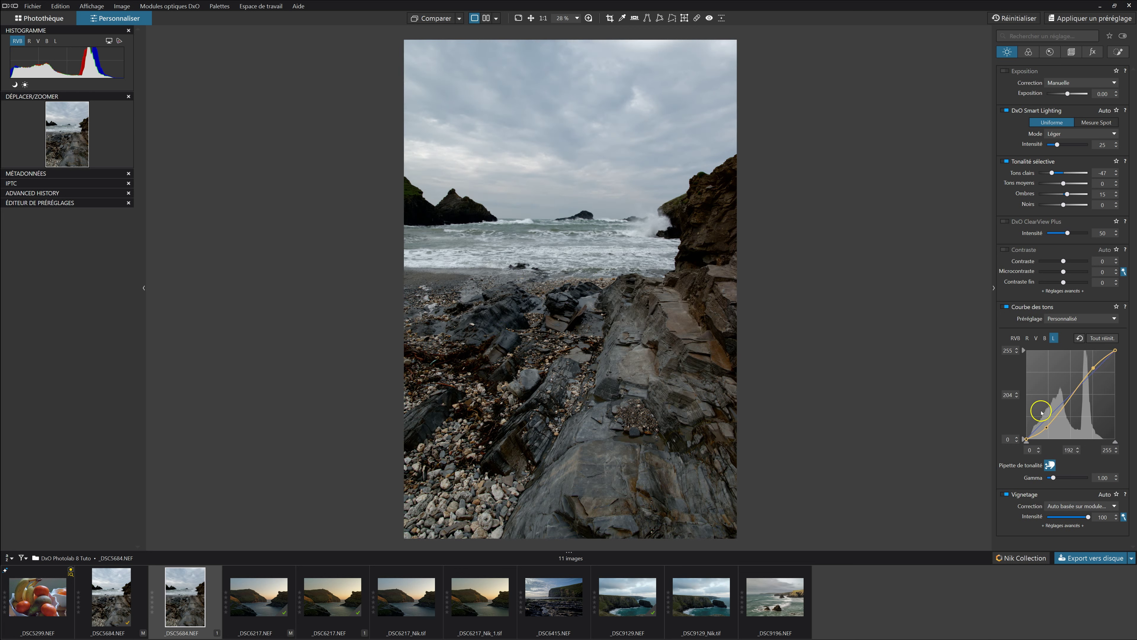
Set the L channel's gamma to 0.82 and add an RVB curve point mapping input 119 to 125.
click(1053, 478)
drag(1053, 478, 1053, 478)
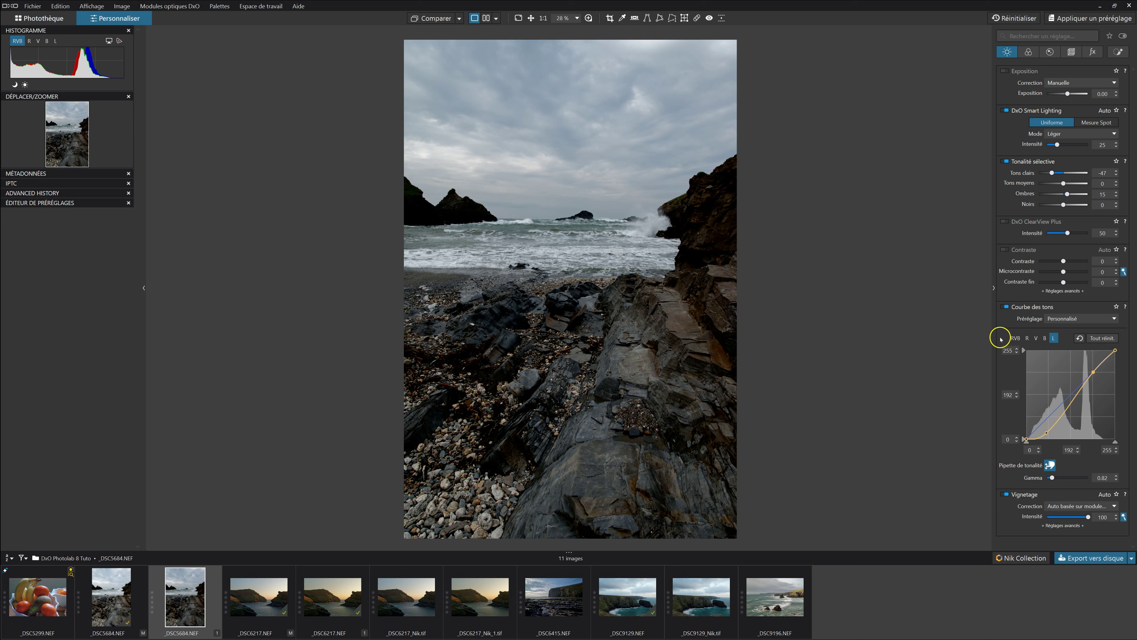
click(1015, 339)
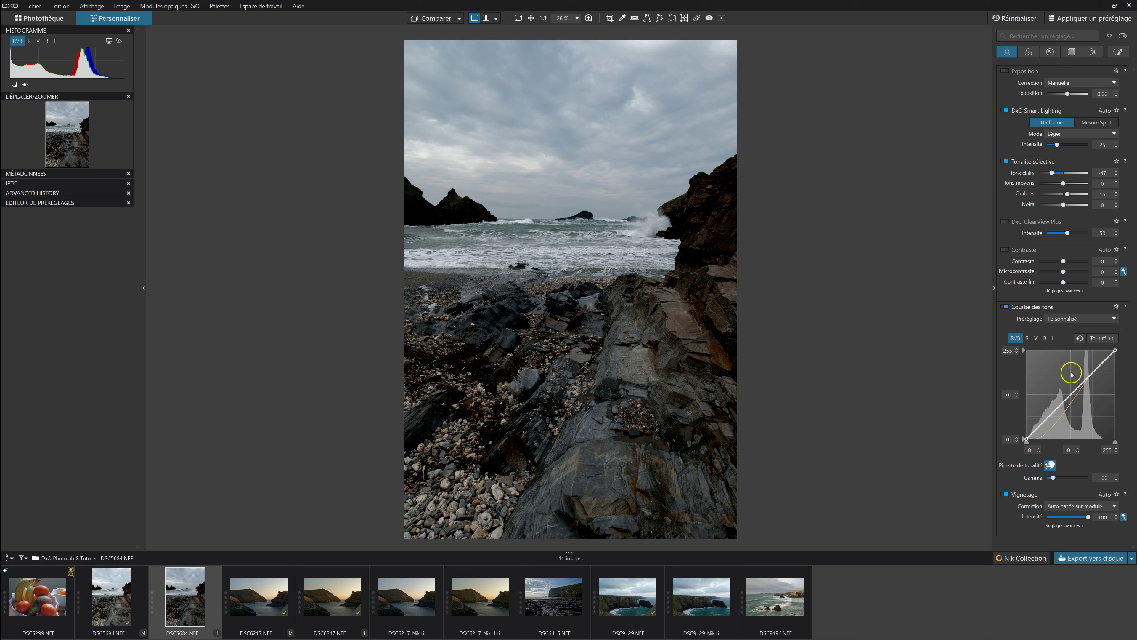
click(1069, 396)
drag(1069, 395, 1068, 395)
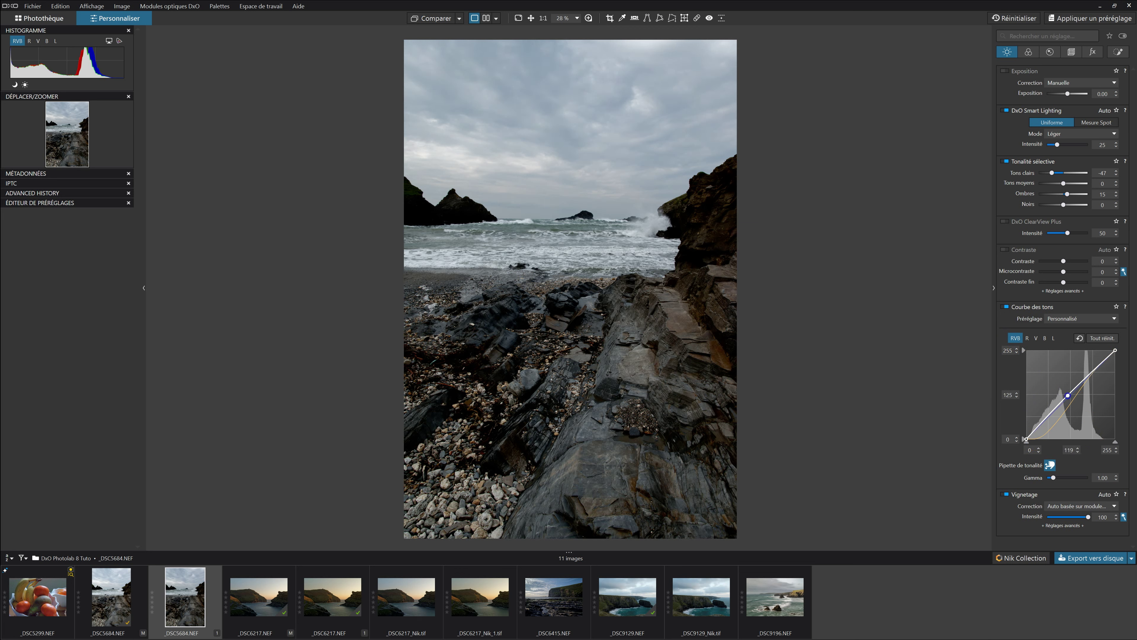
Add a blue-channel curve point mapping input 57 to 62 and a green-channel point in the highlights.
click(1029, 338)
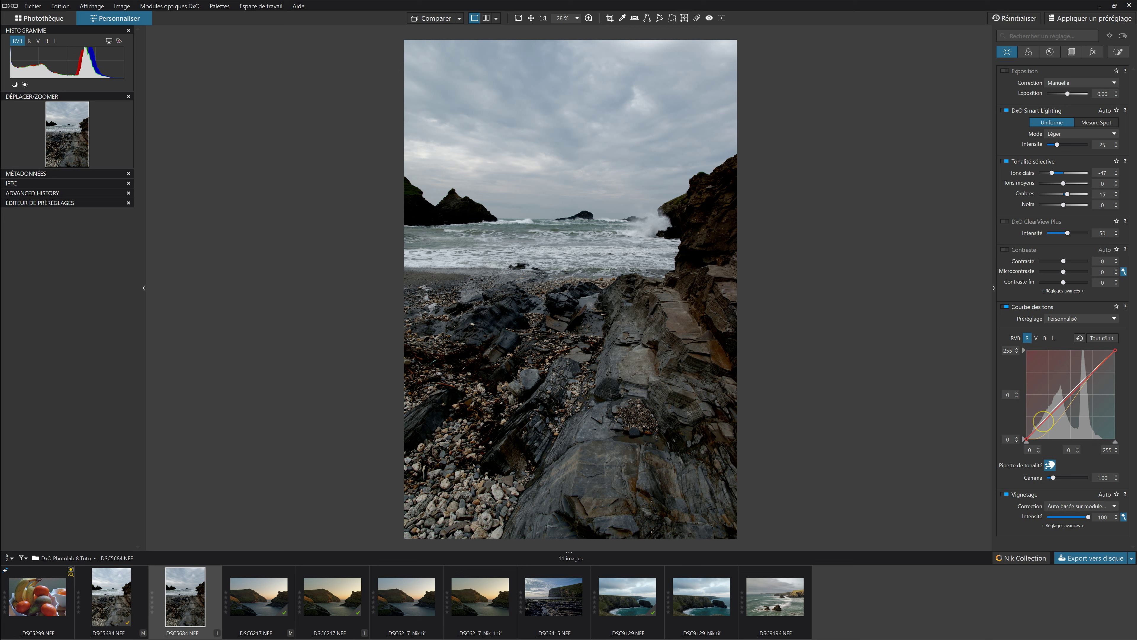
click(1045, 338)
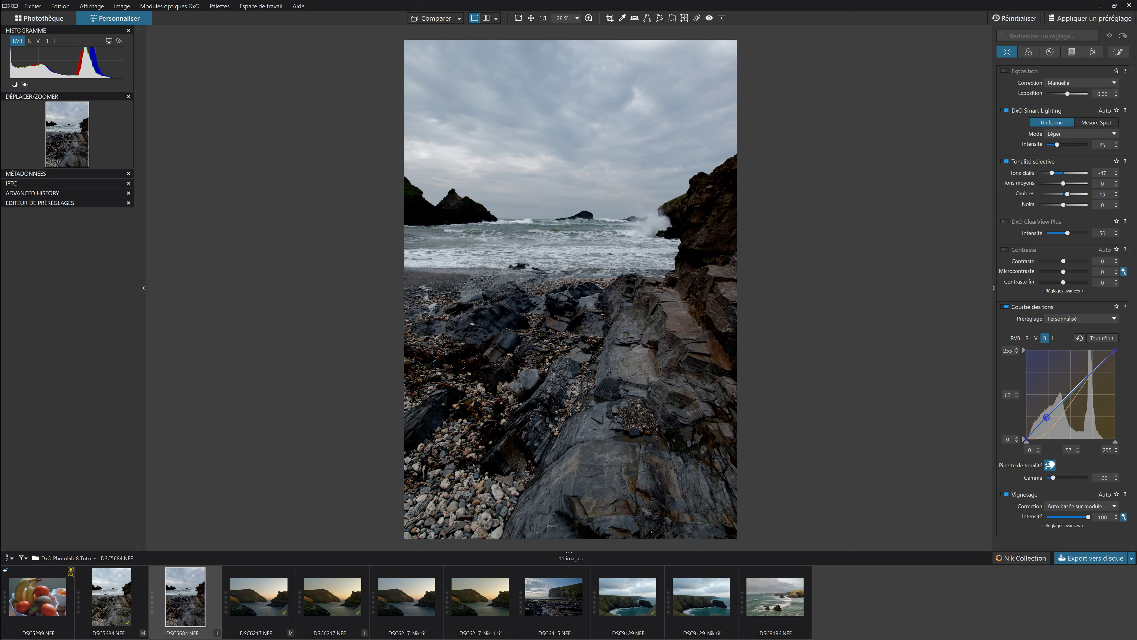
click(1036, 338)
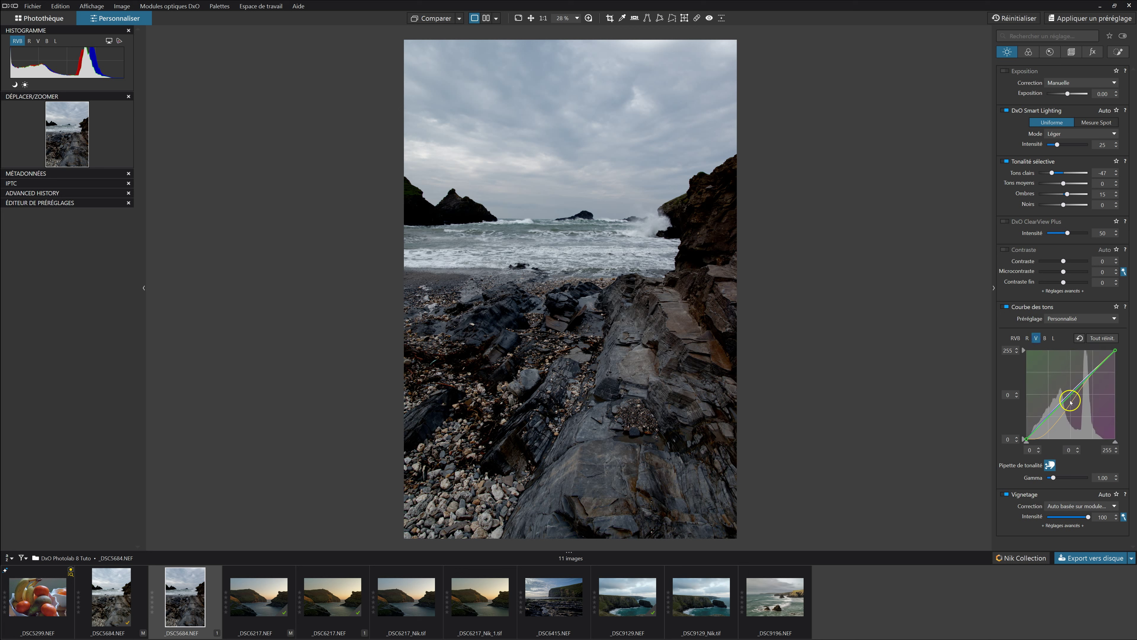
click(1092, 372)
drag(1092, 373, 1091, 374)
Review the tone curves of the L, red, green and blue channels one after another.
click(1053, 338)
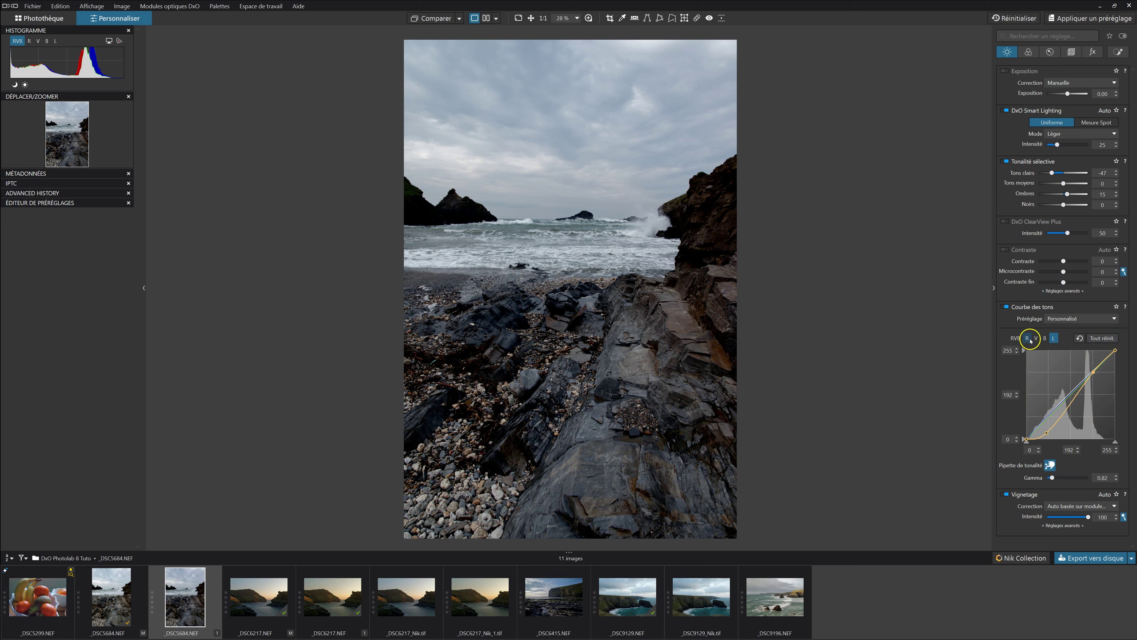
click(1029, 339)
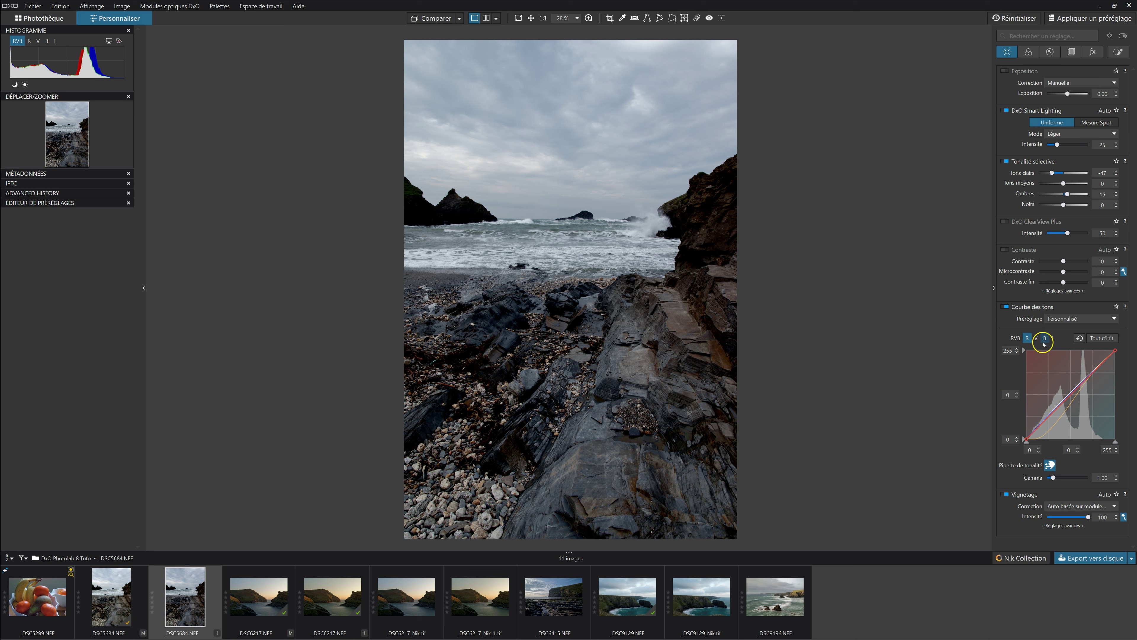
click(1037, 338)
click(1044, 338)
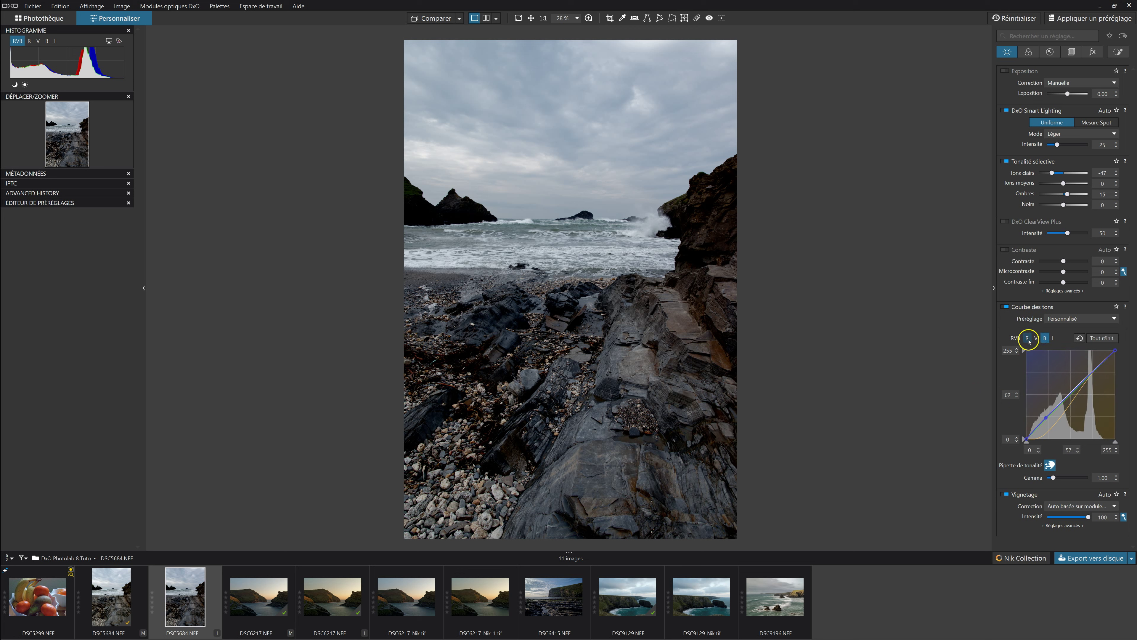
click(1028, 338)
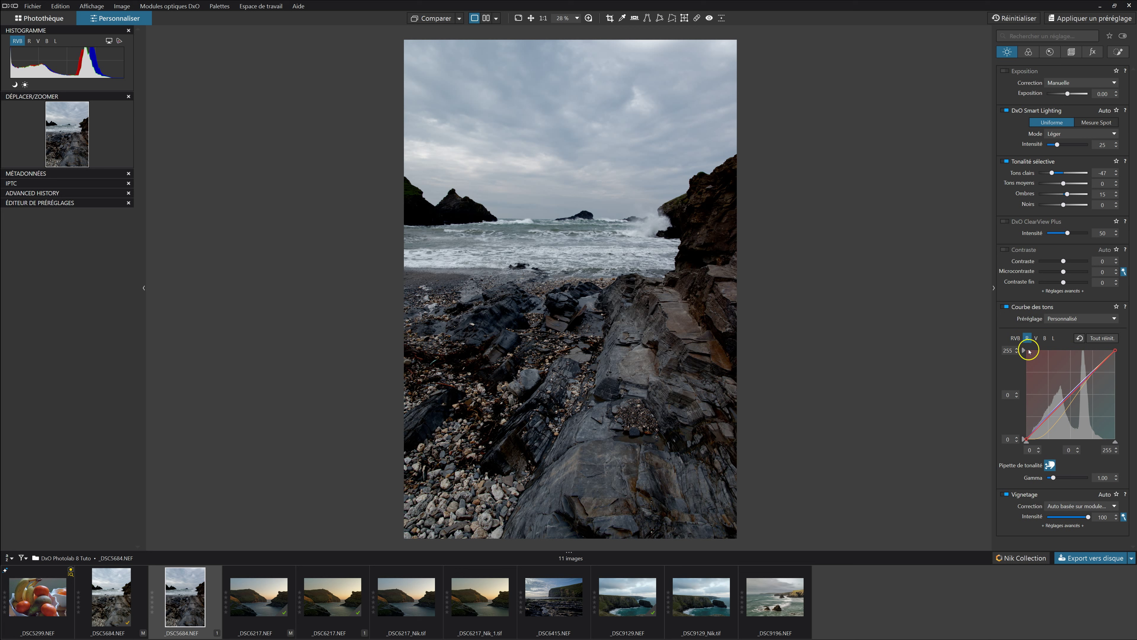
Set the RVB channel's gamma to 1.08 and review the L, RVB, red, green and blue curves.
click(1014, 339)
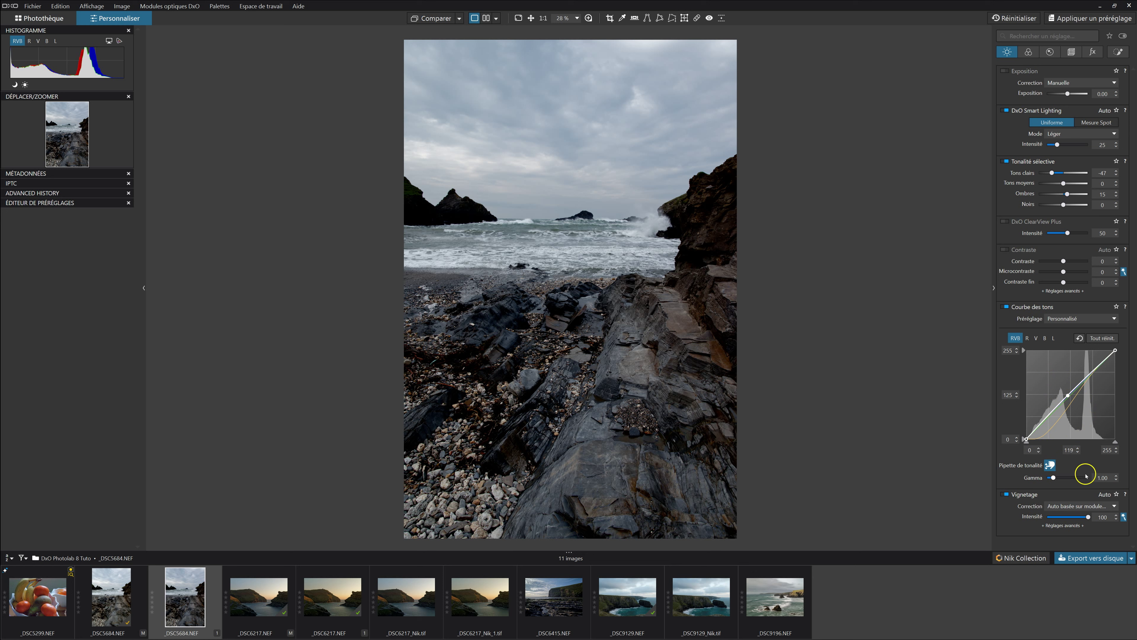
drag(1053, 477, 1054, 477)
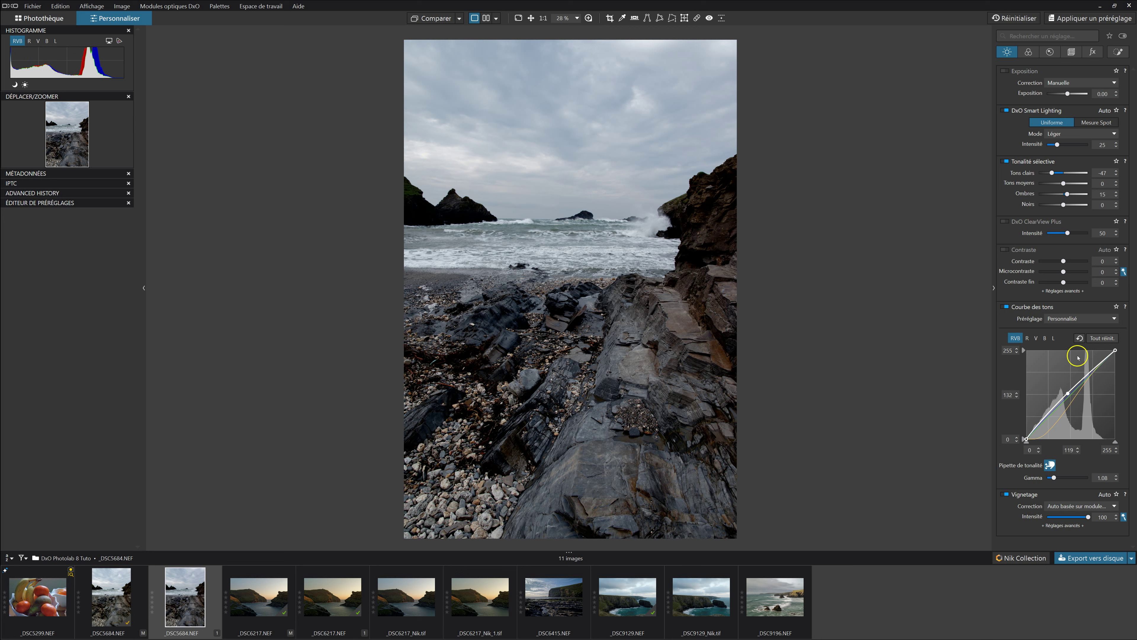
click(1053, 338)
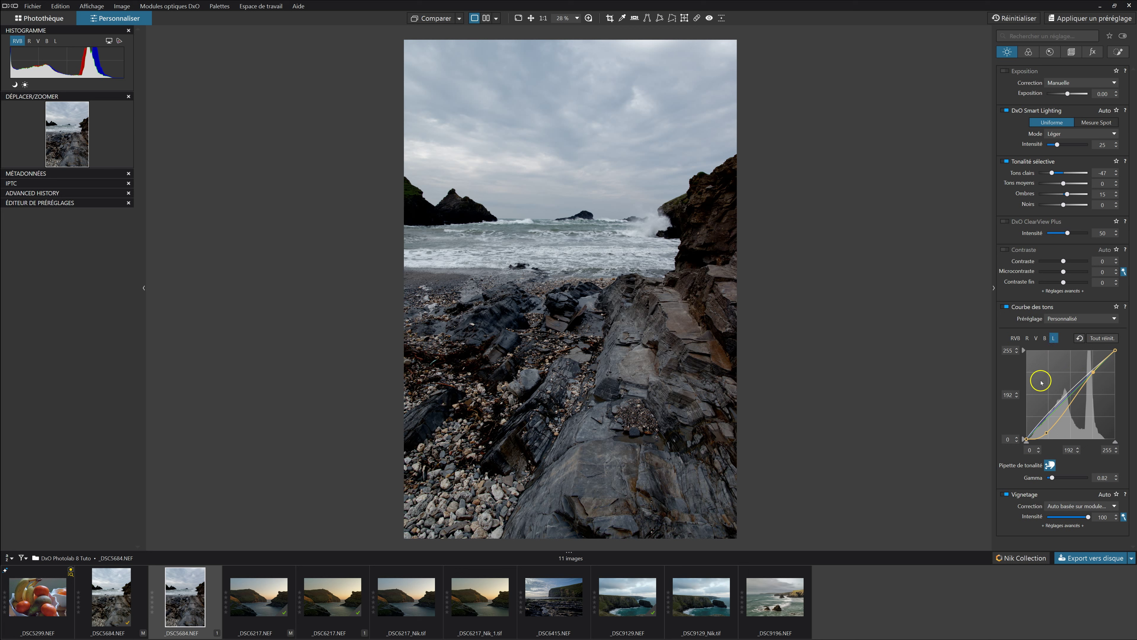
click(1017, 338)
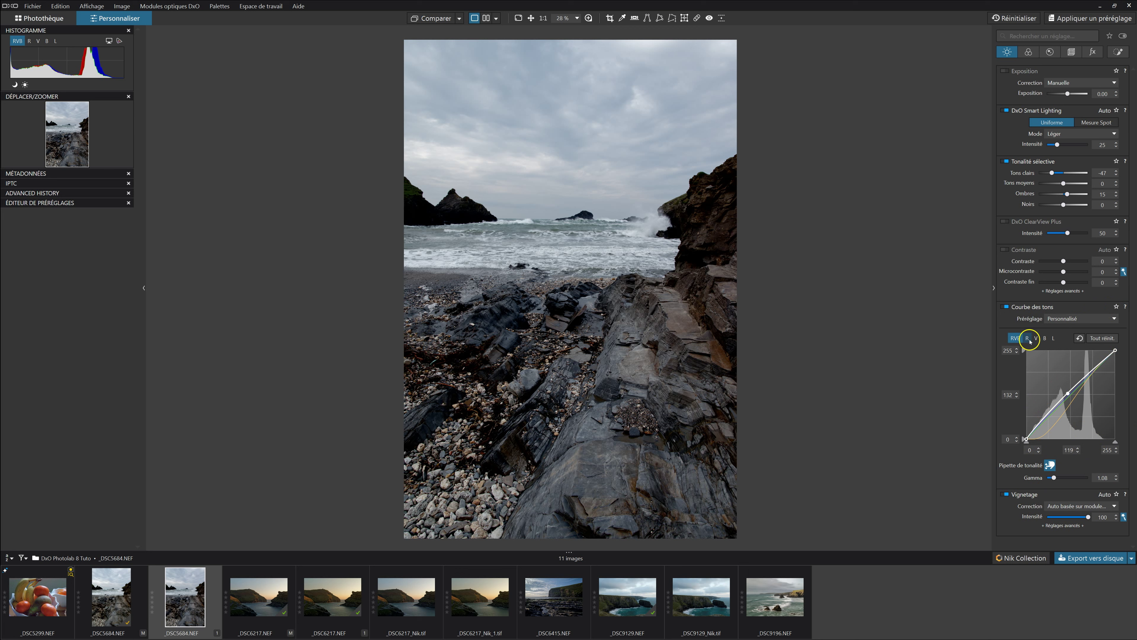
click(1028, 338)
click(1036, 338)
click(1046, 338)
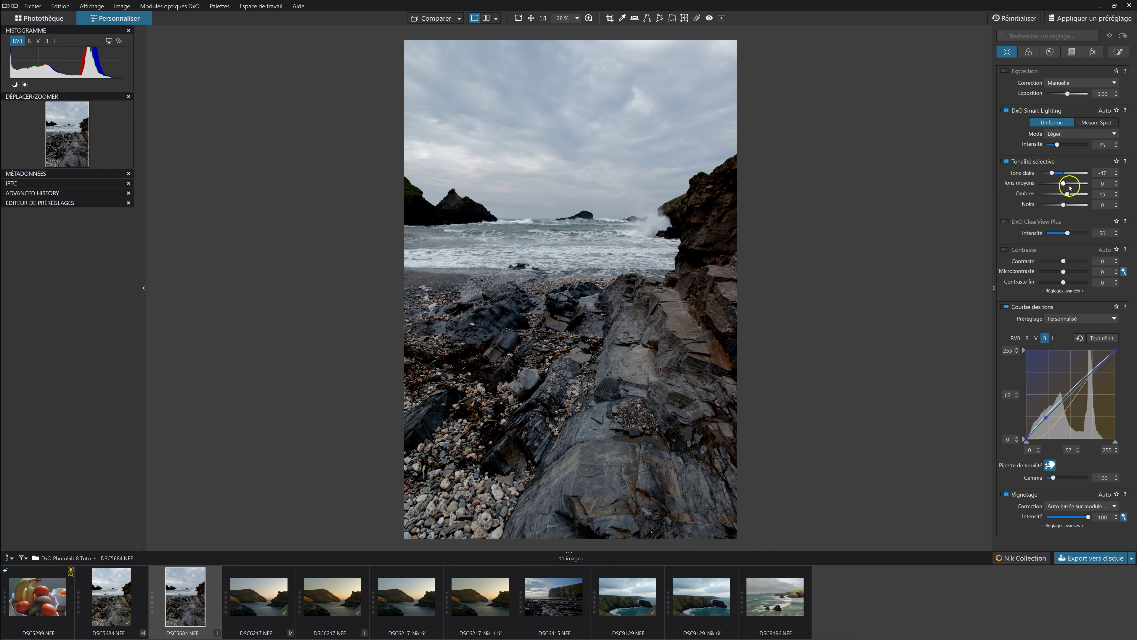
Set Tons moyens in Tonalité sélective to -15 and toggle Courbe des tons to compare, leaving it off.
drag(1063, 183, 1062, 183)
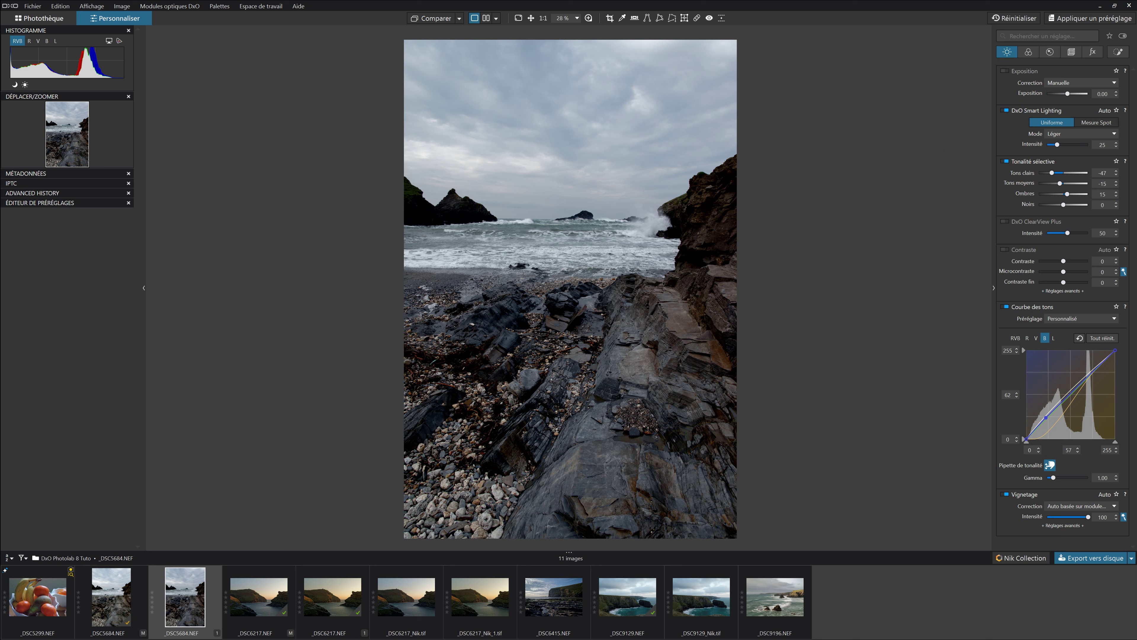
click(1005, 307)
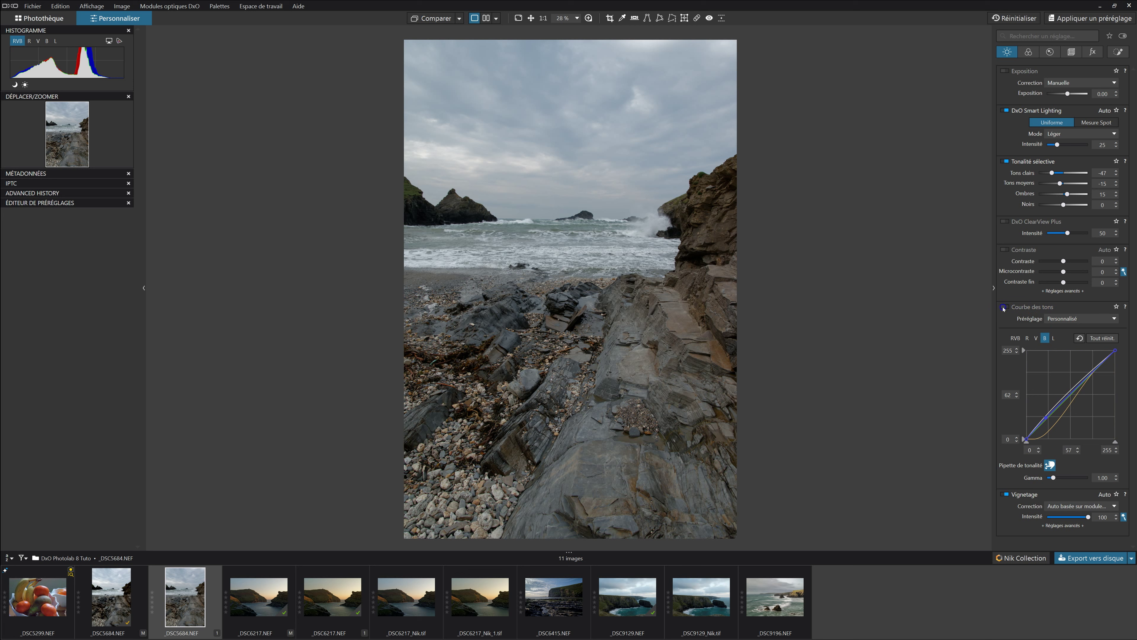
click(1004, 308)
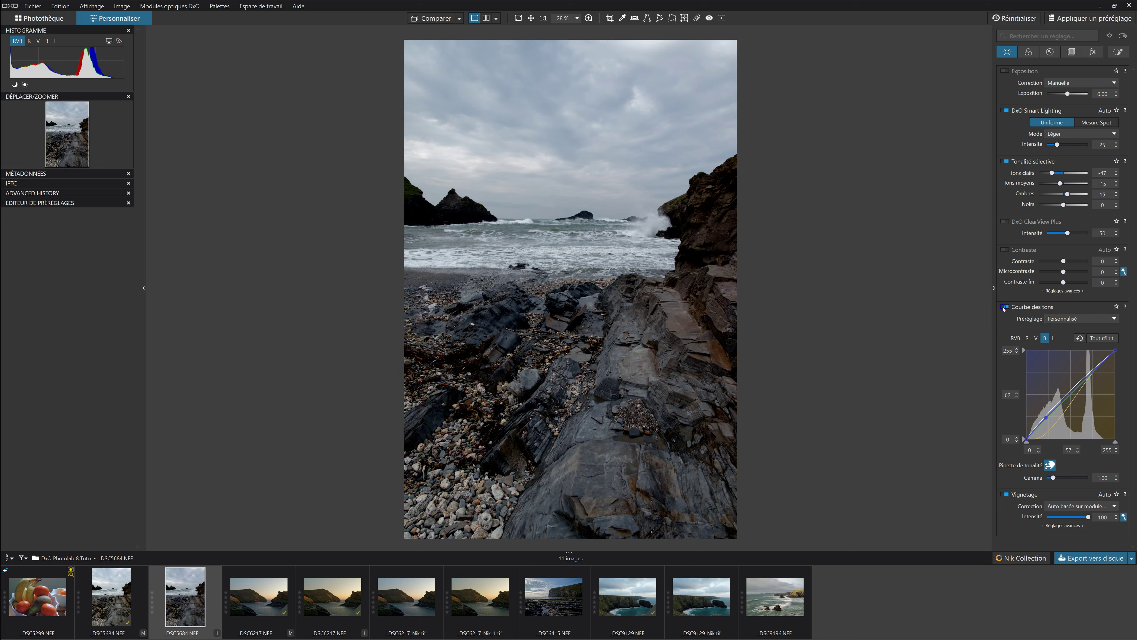
click(1004, 307)
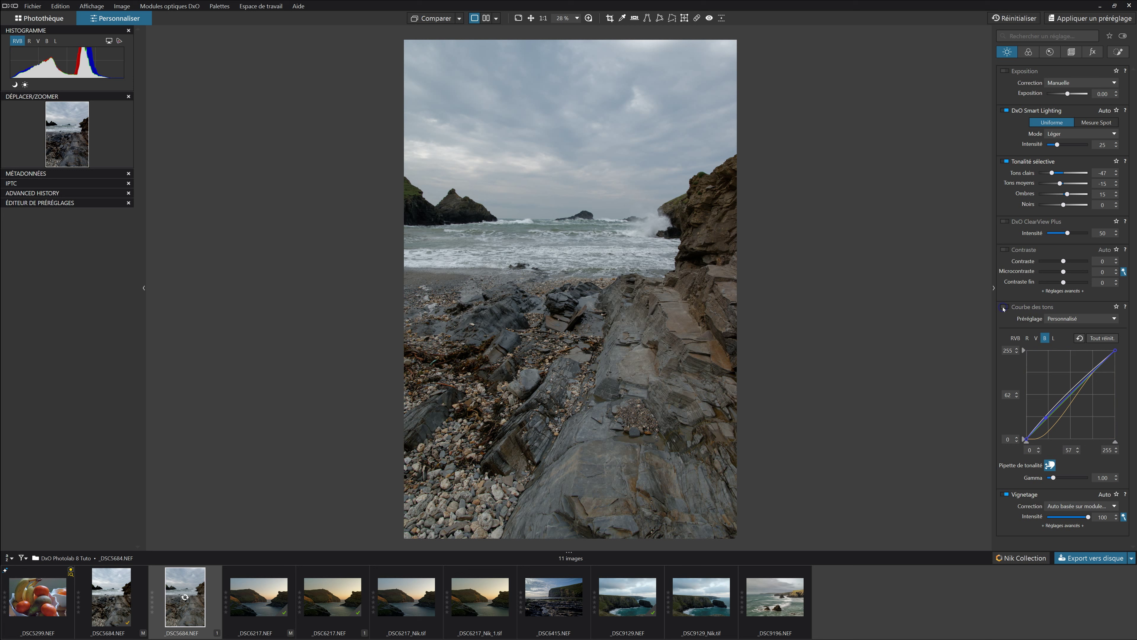
Toggle Tonalité sélective and Courbe des tons to judge each correction's effect, leaving both enabled.
click(1005, 111)
click(1005, 162)
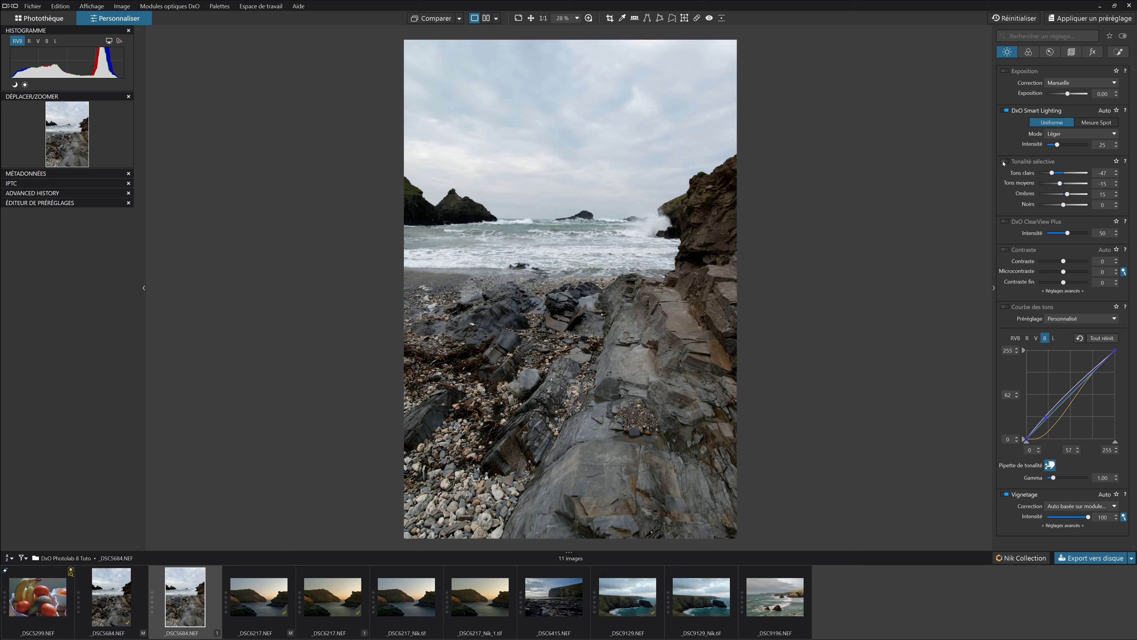
click(1005, 162)
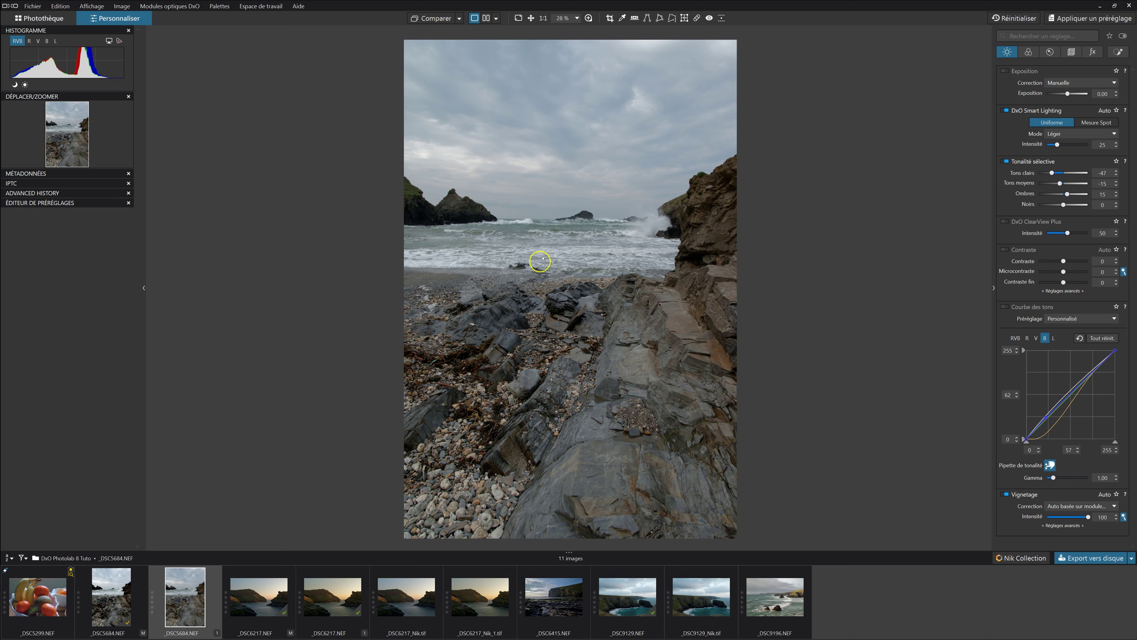
click(1004, 307)
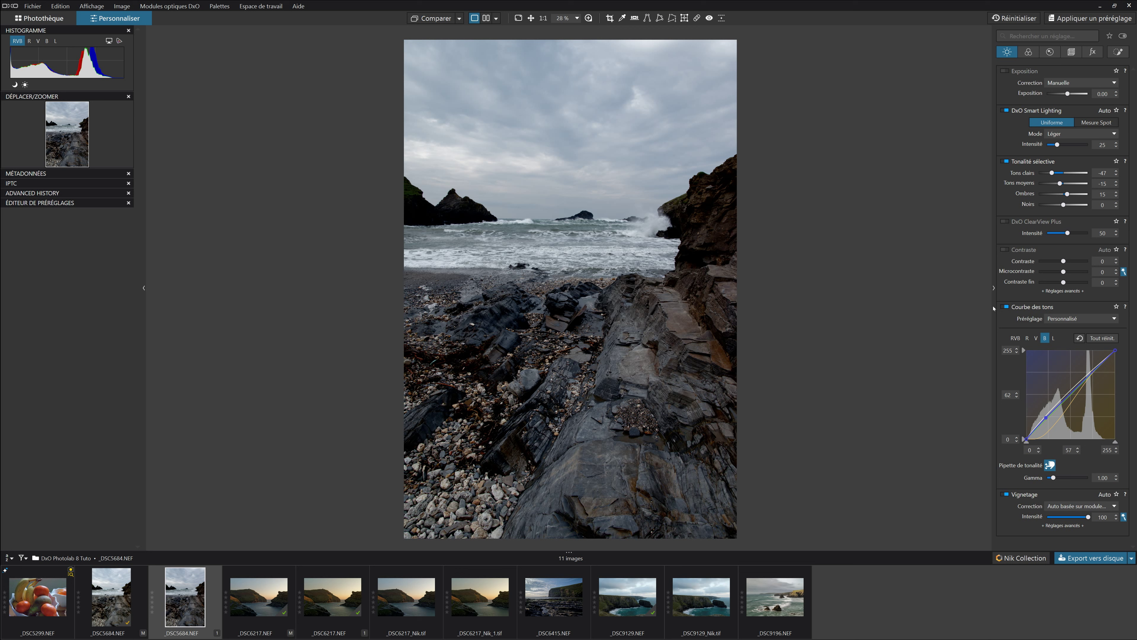
click(1006, 308)
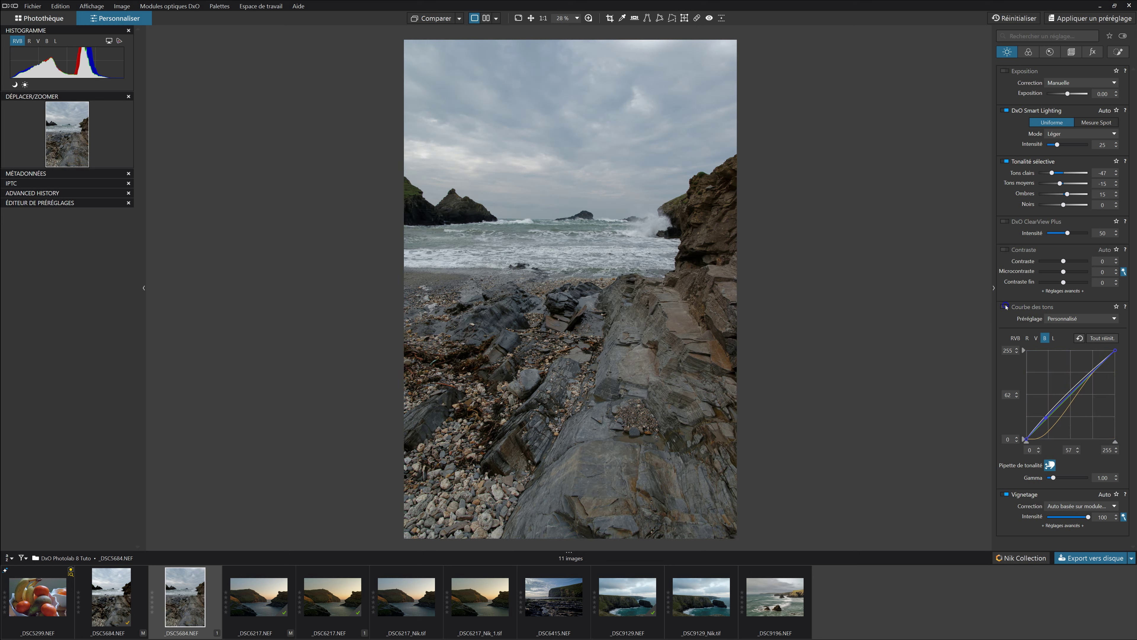
click(1006, 307)
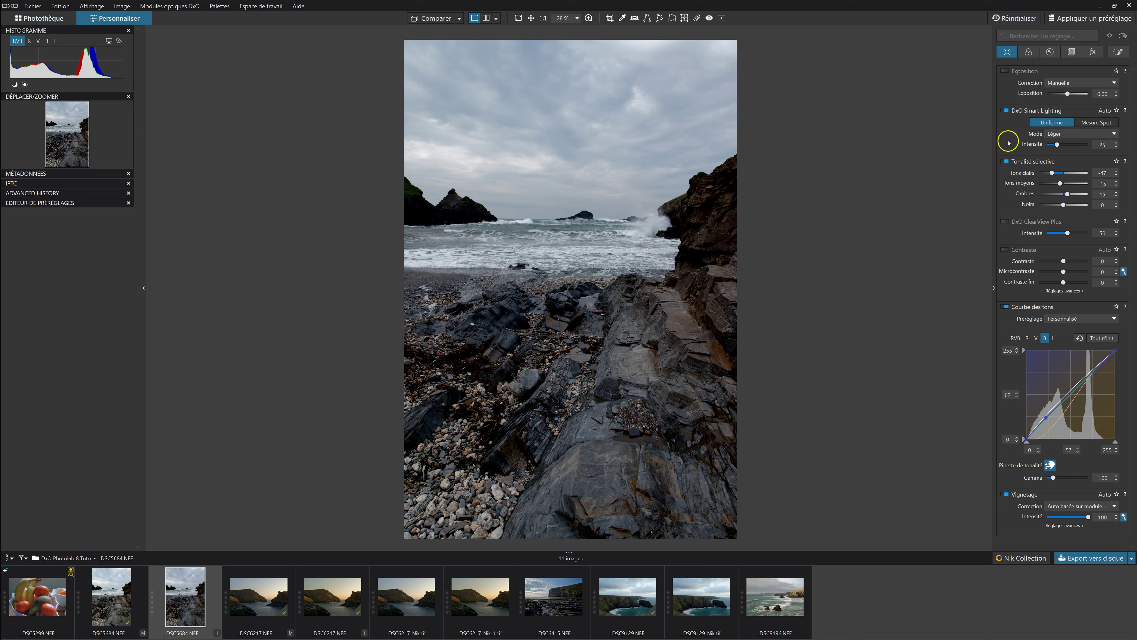
Toggle DxO Smart Lighting off and on to compare its effect on the photo, leaving it enabled.
click(1006, 110)
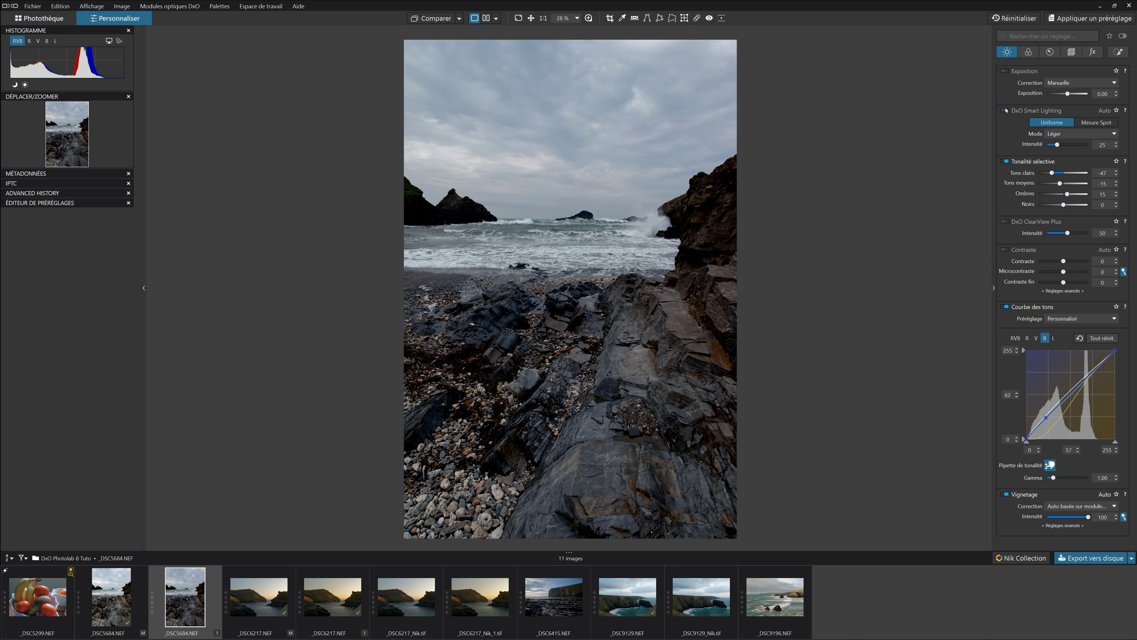
click(1006, 110)
click(1005, 110)
click(1006, 110)
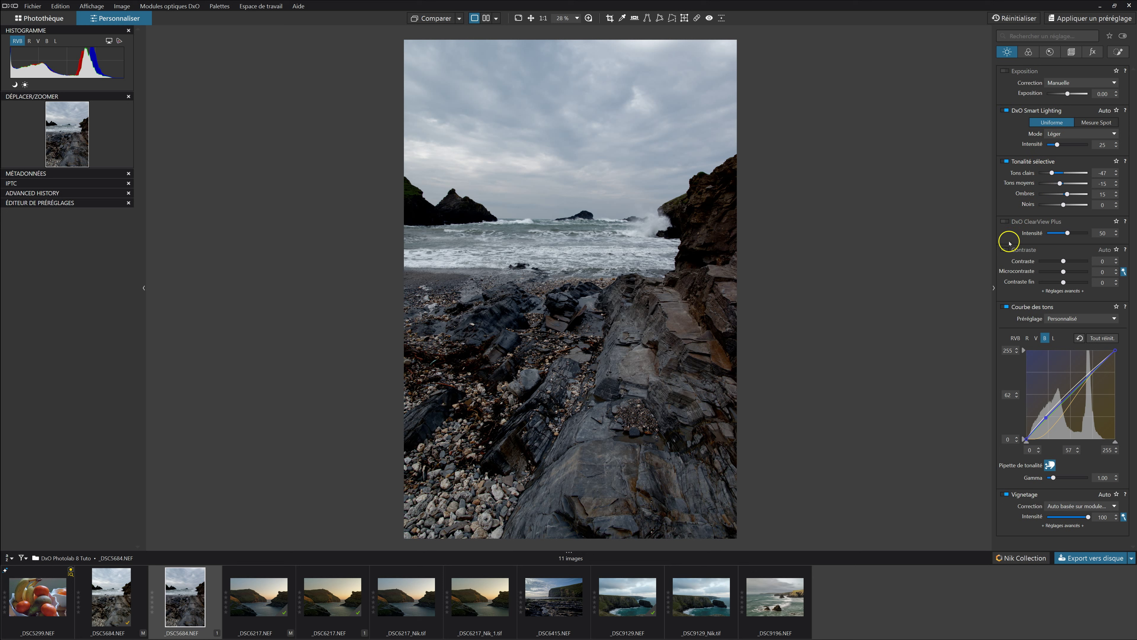
Disable Tonalité sélective and Courbe des tons, compare the photo with and without DxO Smart Lighting, and re-enable the corrections.
click(1008, 161)
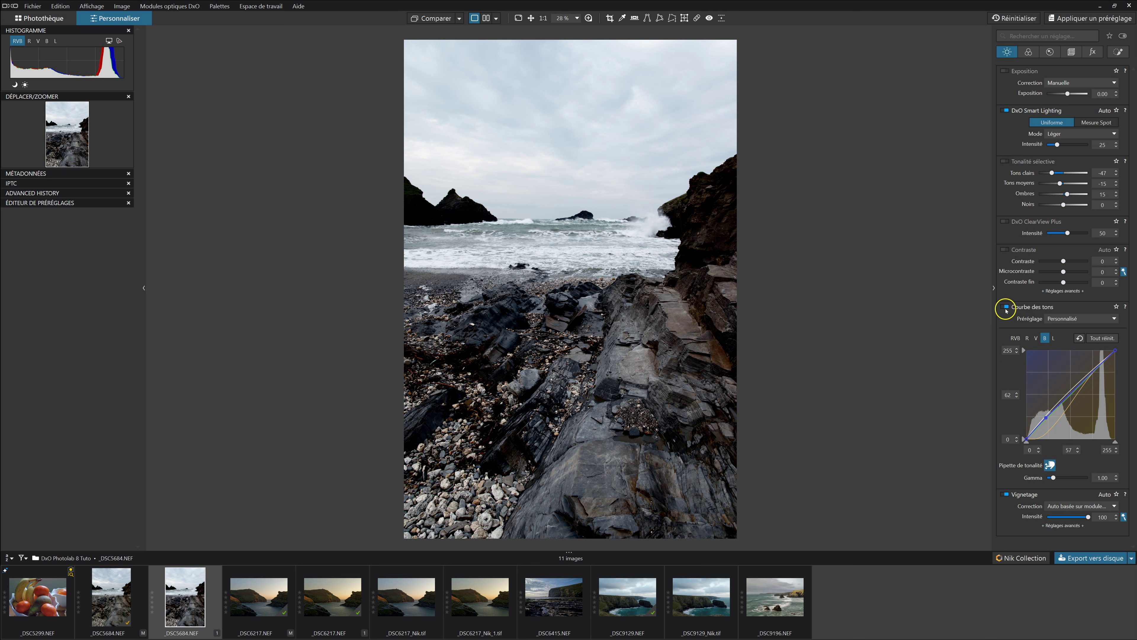
click(1006, 307)
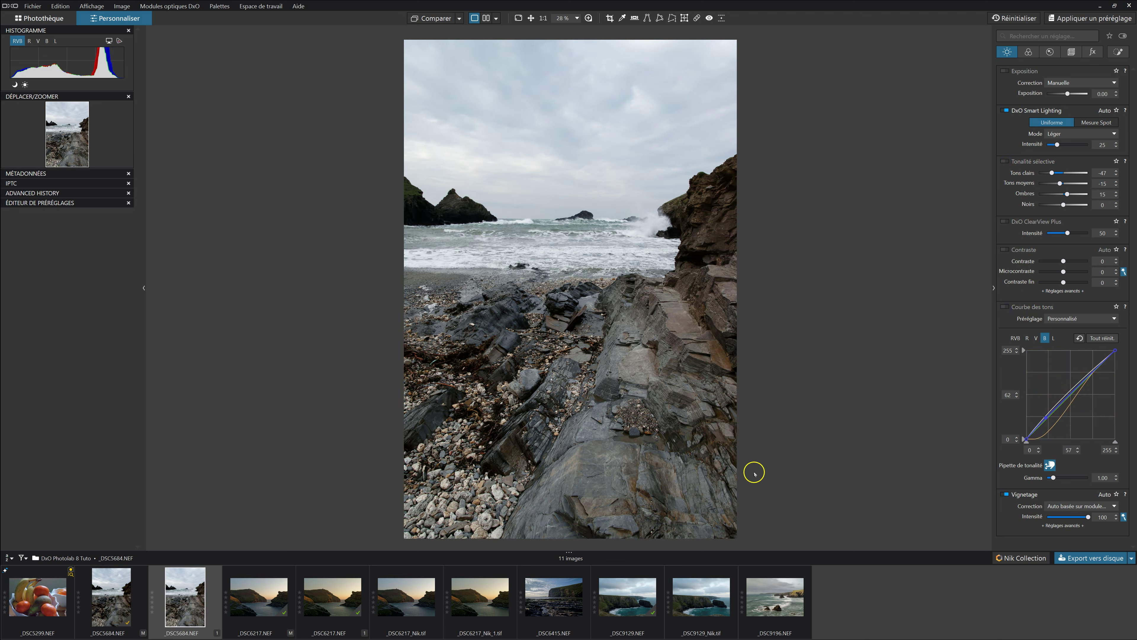
click(1005, 112)
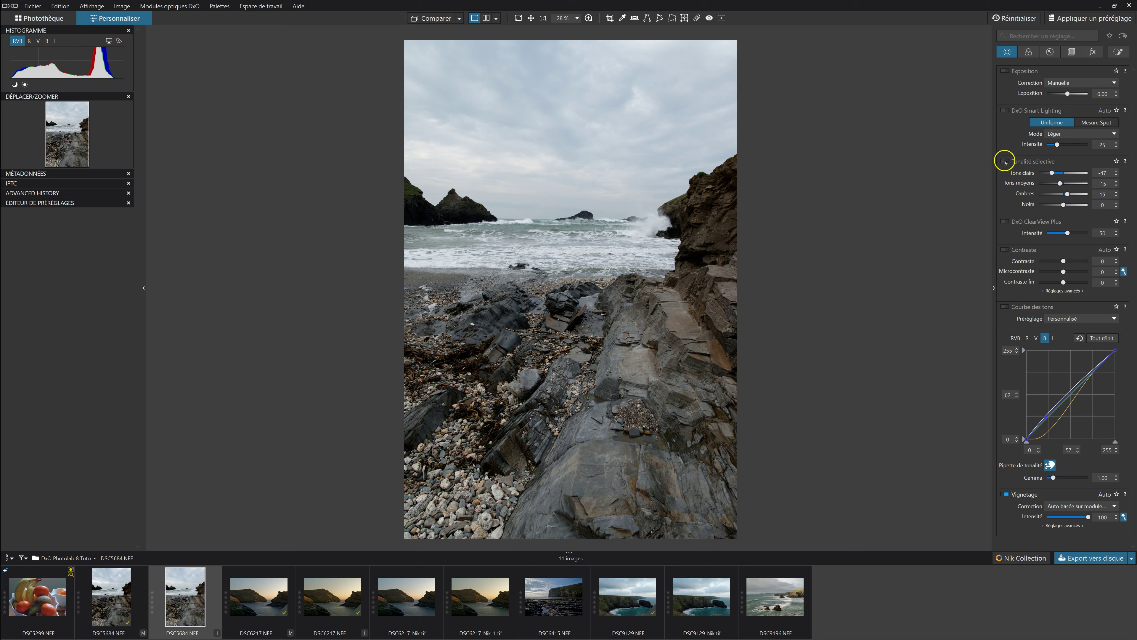
click(1004, 112)
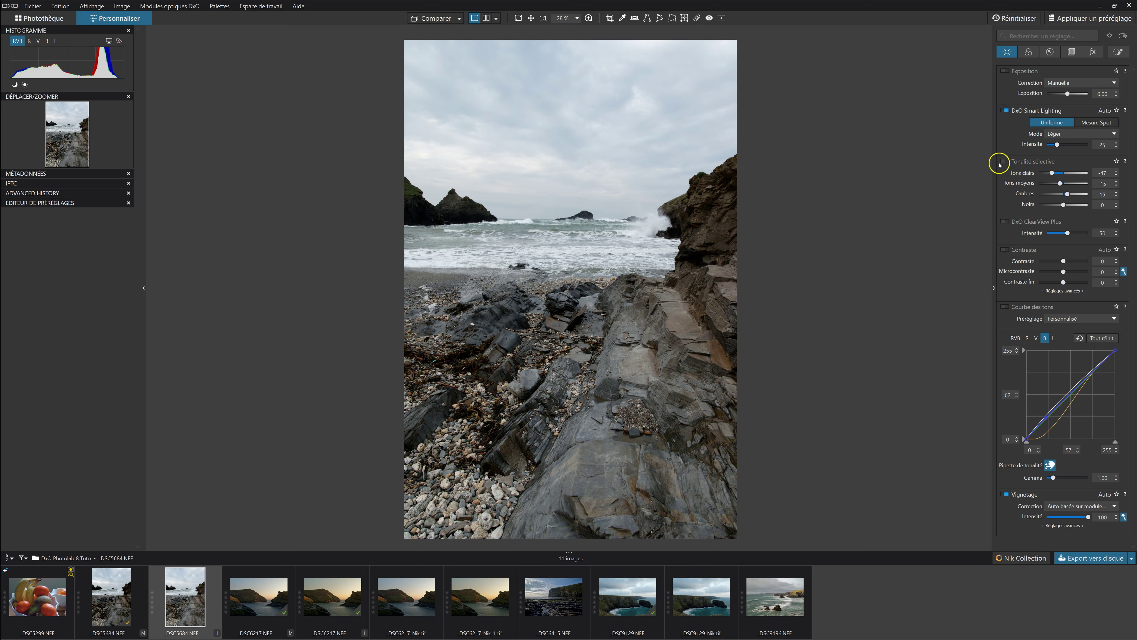
click(1007, 307)
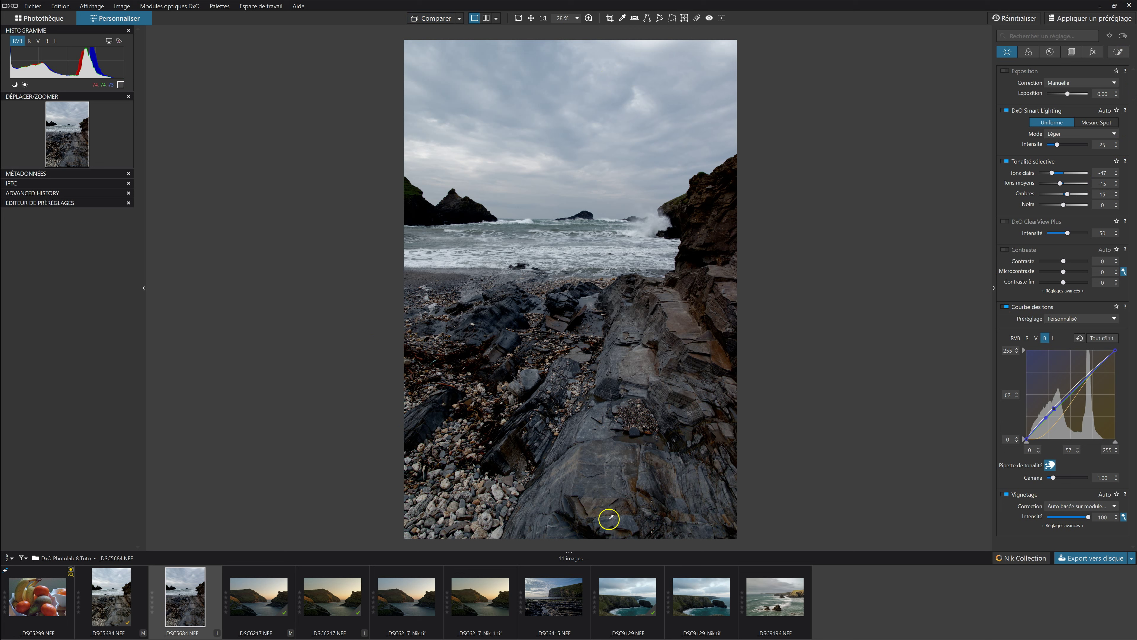
Compare the photo repeatedly with and without Courbe des tons, leaving it enabled, and display the red channel's curve.
click(1007, 310)
click(1007, 310)
click(1007, 310)
click(1007, 310)
click(1007, 310)
click(1006, 310)
click(1027, 339)
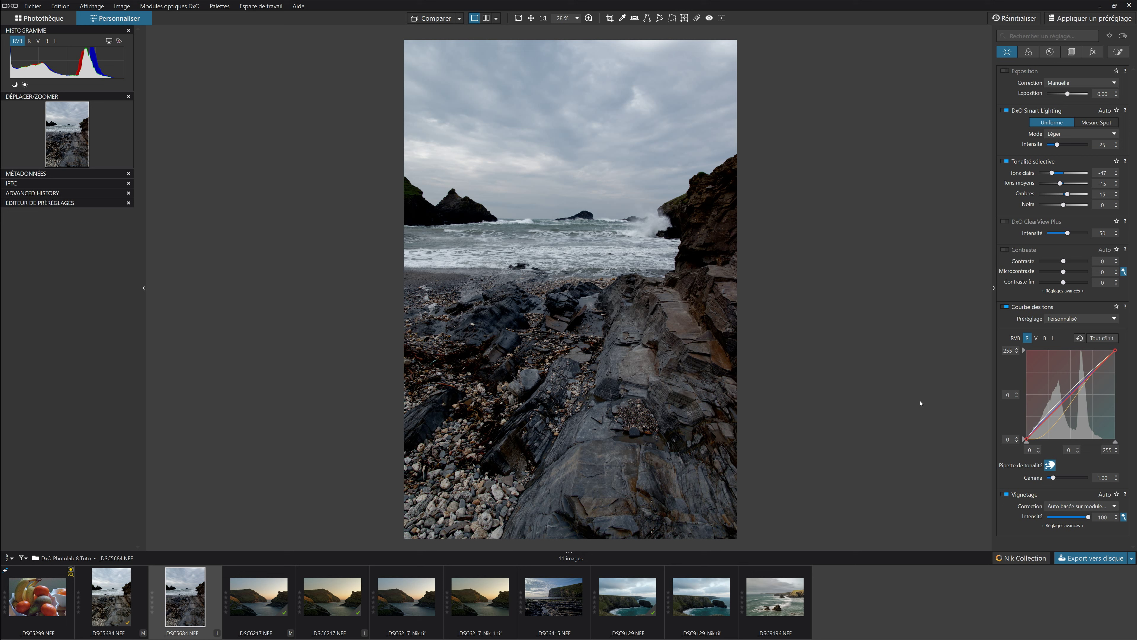
With the loupe over the rocks, add an RVB curve shadow point mapping 57 to 60 and compare with Courbe des tons off and on.
key(l)
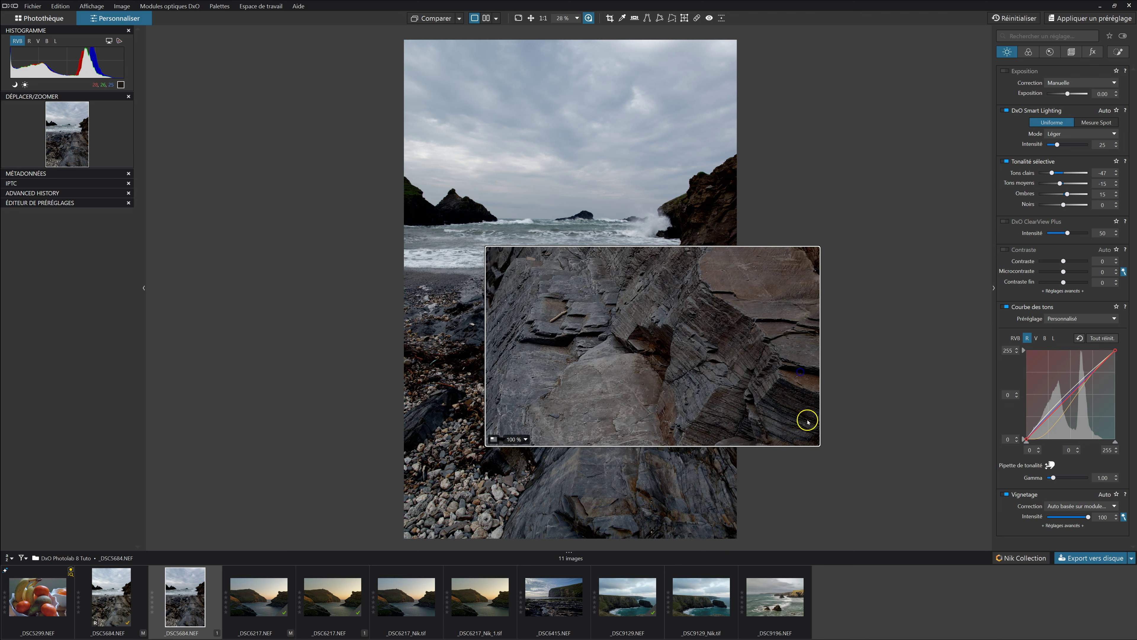
click(1015, 338)
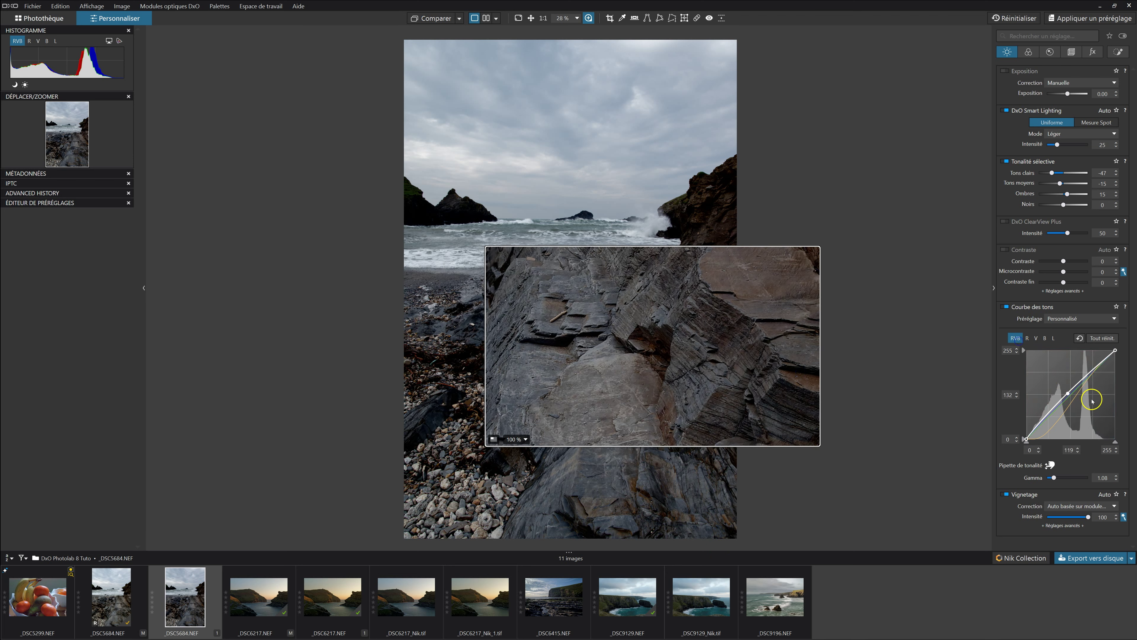
drag(1068, 398, 1068, 393)
drag(1048, 422, 1046, 418)
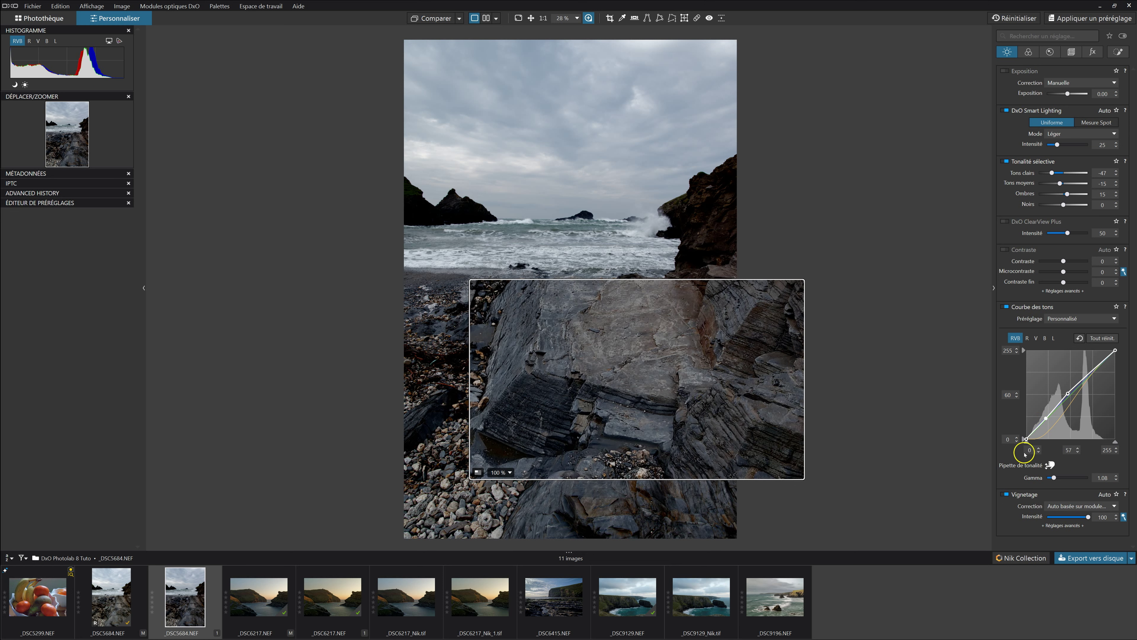
click(1009, 308)
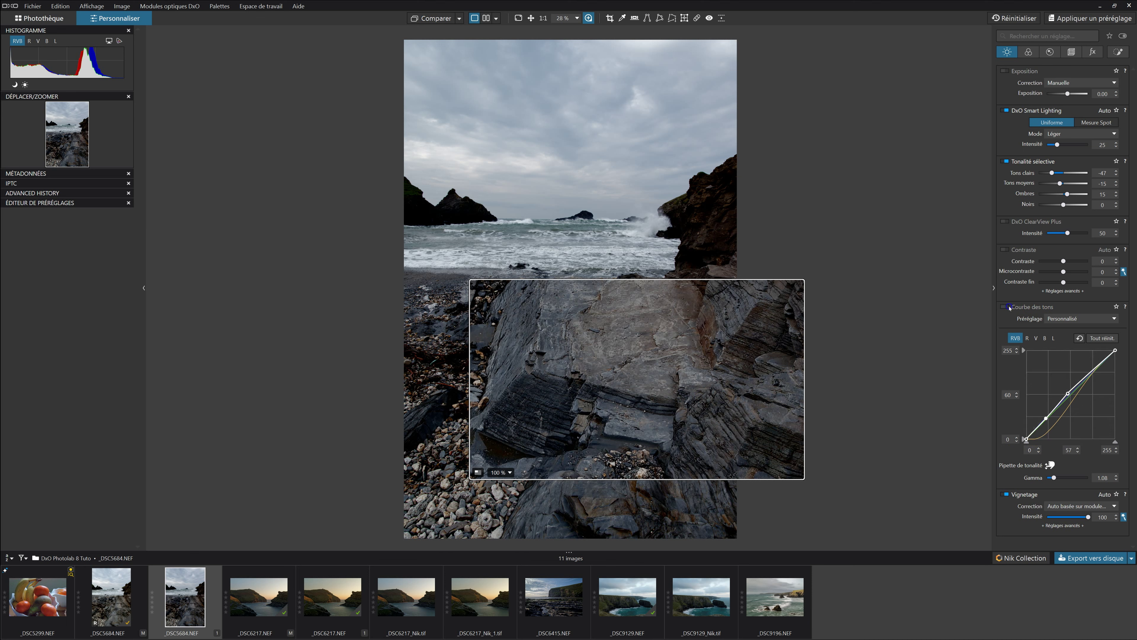
click(1009, 308)
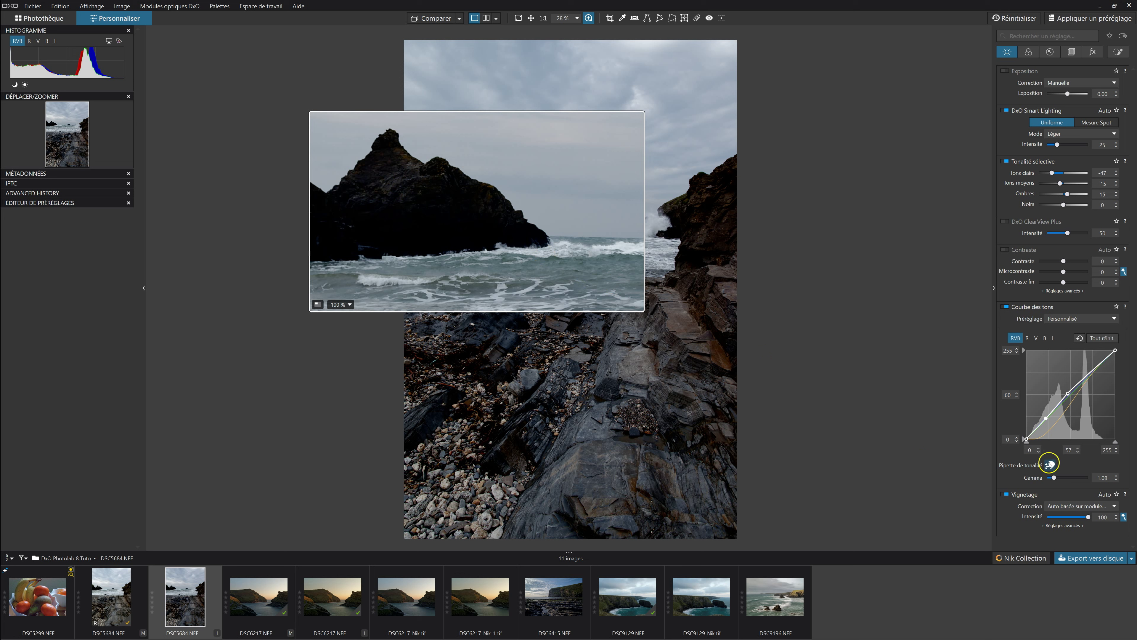
Raise the shadow point at input 57 on the L channel's curve to an output of 33.
click(1054, 338)
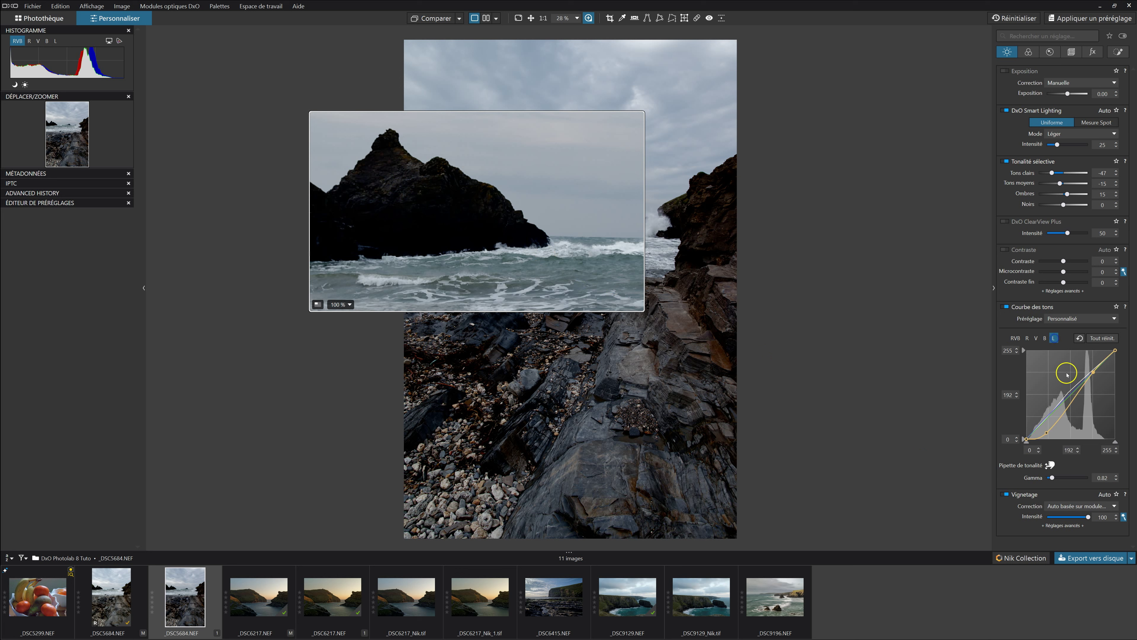
click(1047, 431)
drag(1047, 432, 1047, 433)
click(1018, 393)
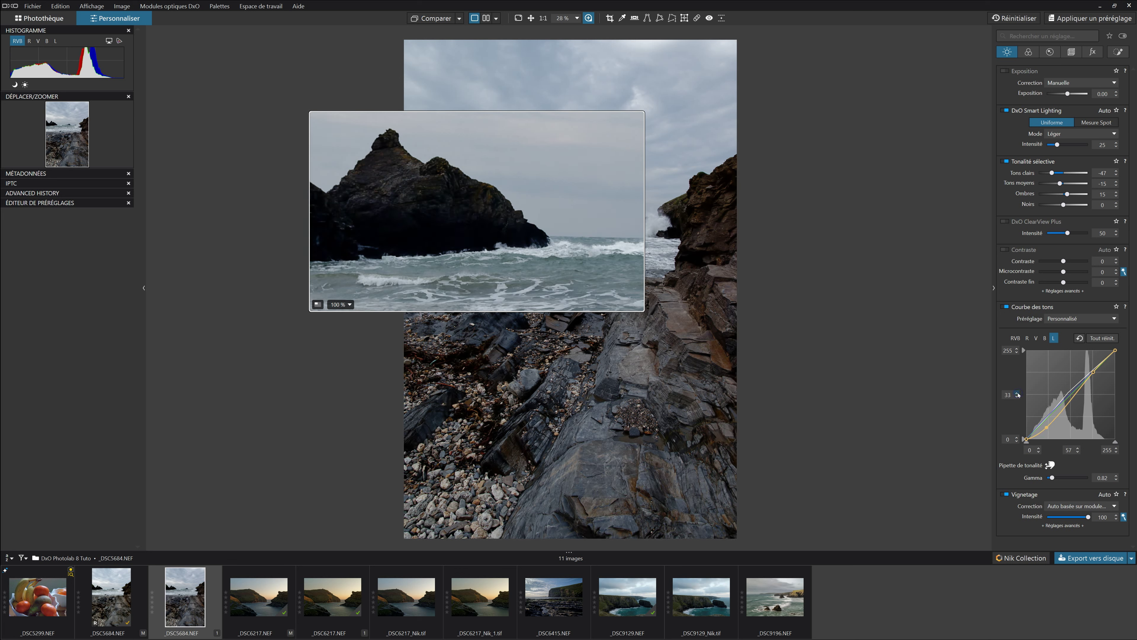
Inspect the dark cliffs and the foreground rocks at 100 % with the loupe.
click(481, 245)
drag(481, 245, 472, 222)
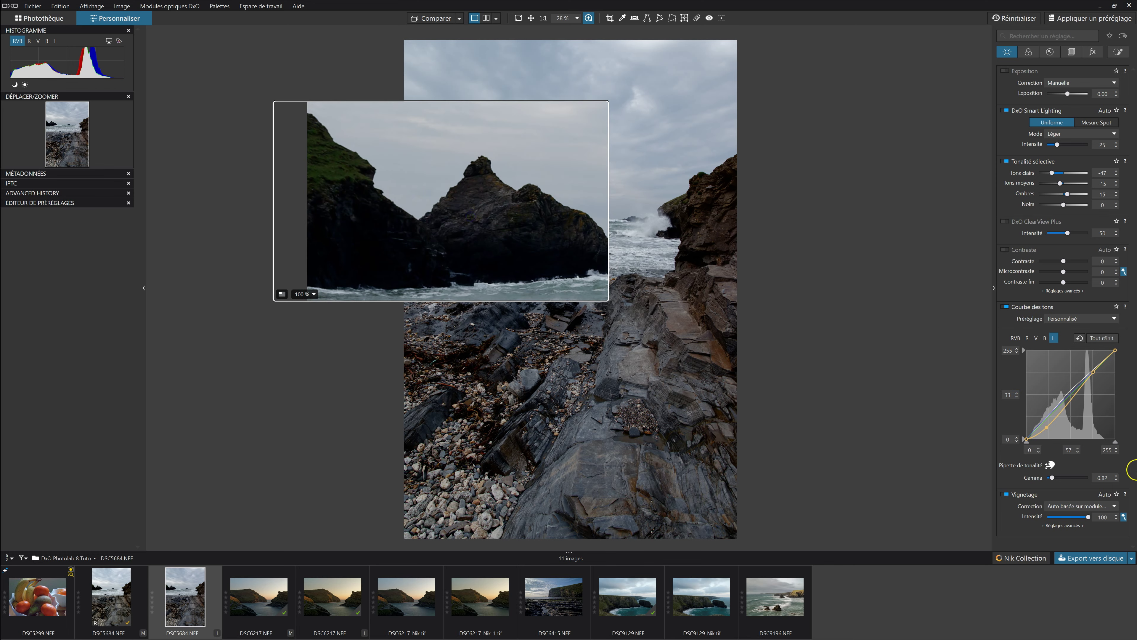
click(647, 359)
drag(680, 353, 674, 487)
click(462, 206)
click(643, 445)
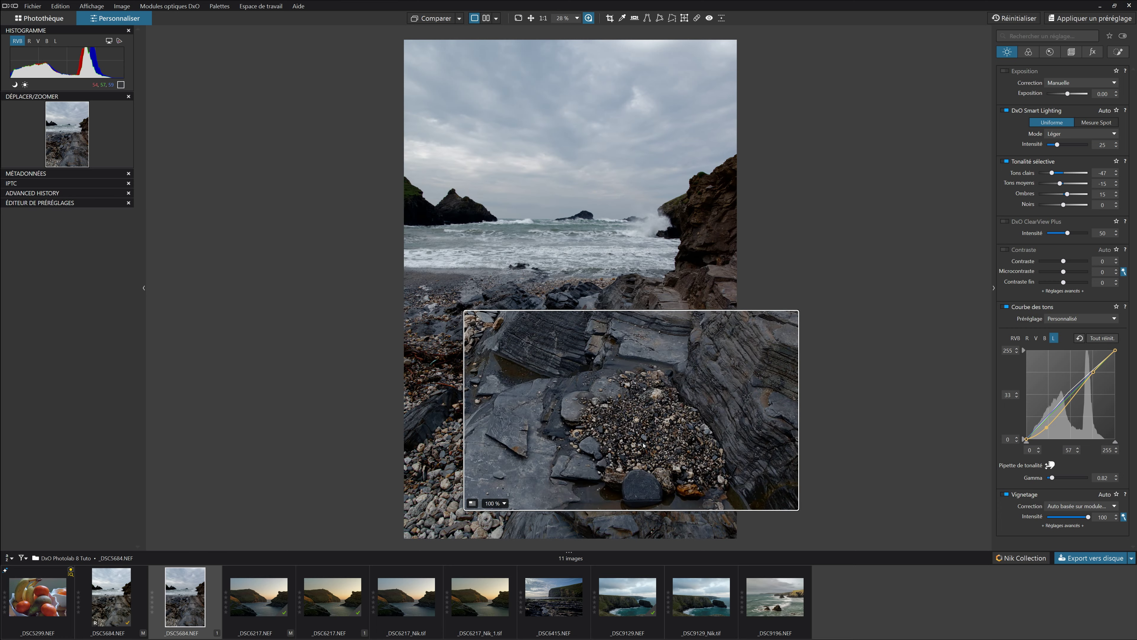
key(Escape)
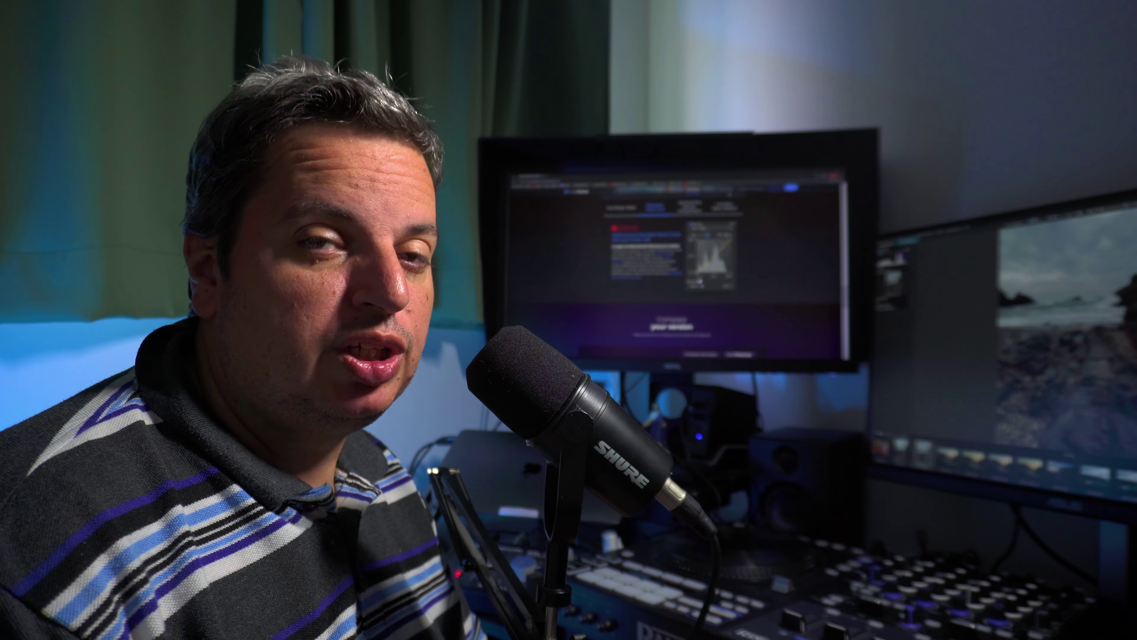